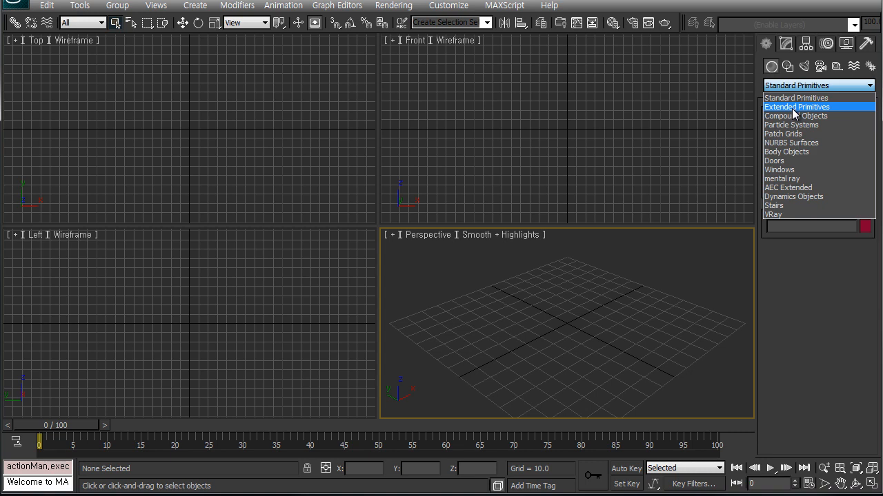
# Draw a PF Source emitter about 59 by 70 units in the Top viewport and move it to the grid's centre.
pyautogui.click(791, 125)
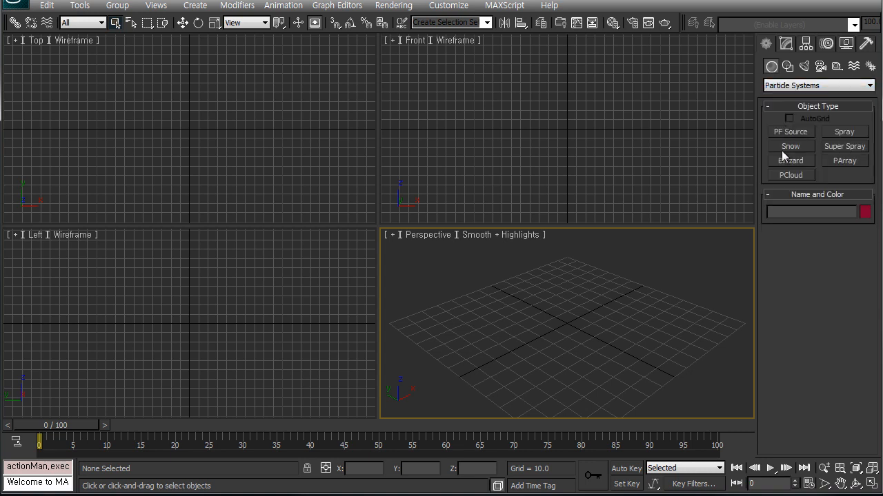
pyautogui.click(790, 131)
pyautogui.moveTo(173, 116); pyautogui.dragTo(237, 169)
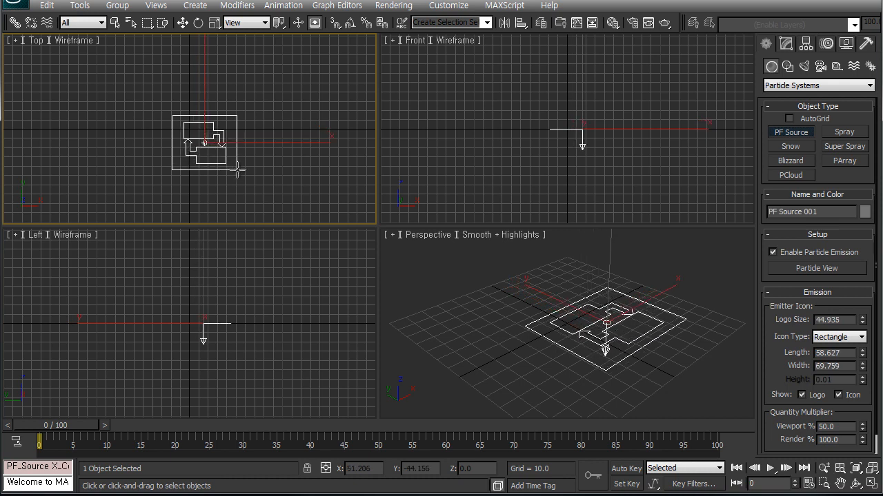
pyautogui.press('w')
pyautogui.moveTo(242, 103); pyautogui.dragTo(223, 89)
pyautogui.moveTo(540, 325); pyautogui.dragTo(531, 298, button='middle')
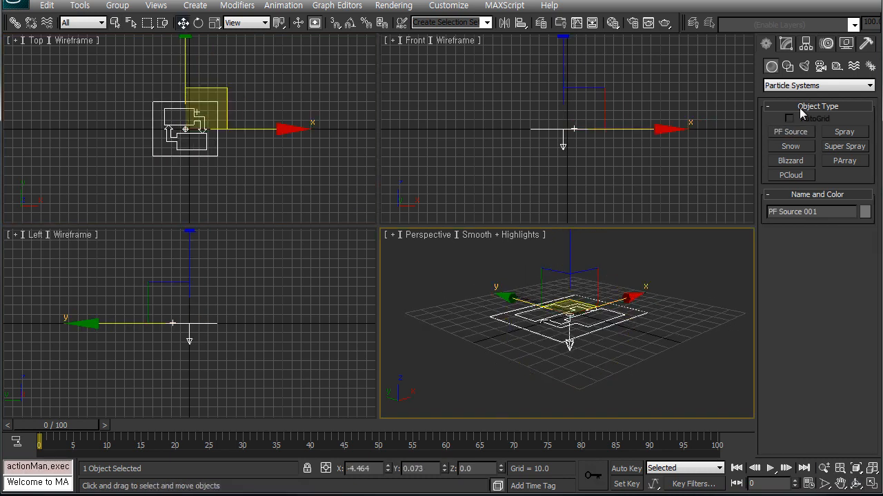
# Open the PF Source's Particle View and resize its window to cover the Top and Left viewports.
pyautogui.click(787, 46)
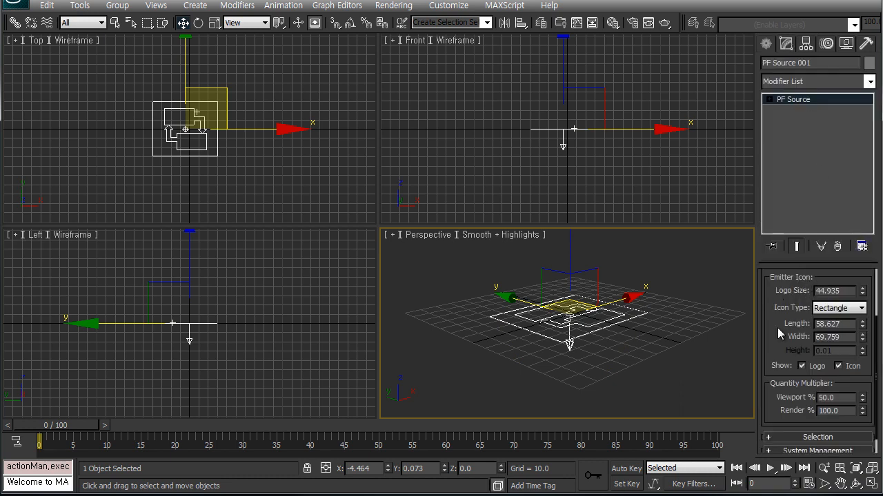
pyautogui.scroll(3, 782, 312)
pyautogui.click(794, 311)
pyautogui.moveTo(191, 42); pyautogui.dragTo(200, 3)
pyautogui.moveTo(377, 386); pyautogui.dragTo(382, 488)
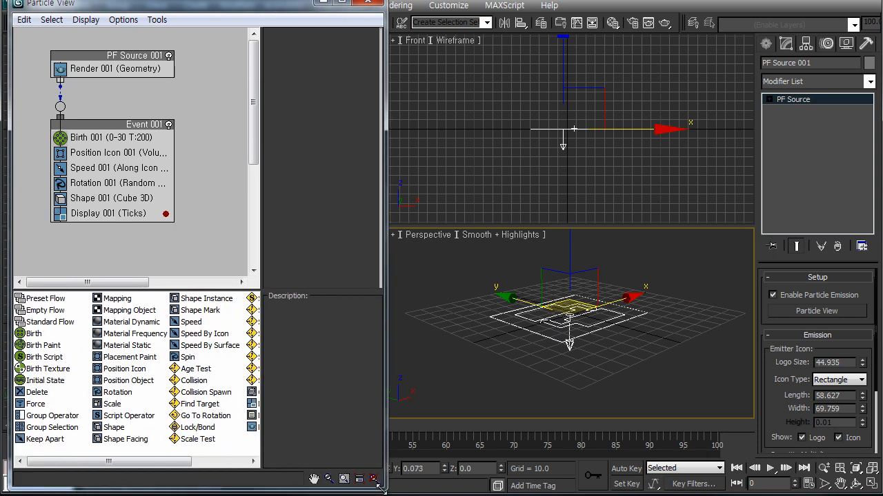
# Shorten the Particle View window to uncover the time slider, with all Event 001 operators in view.
pyautogui.keyDown('alt'); pyautogui.moveTo(563, 369); pyautogui.dragTo(562, 319, button='middle'); pyautogui.keyUp('alt')
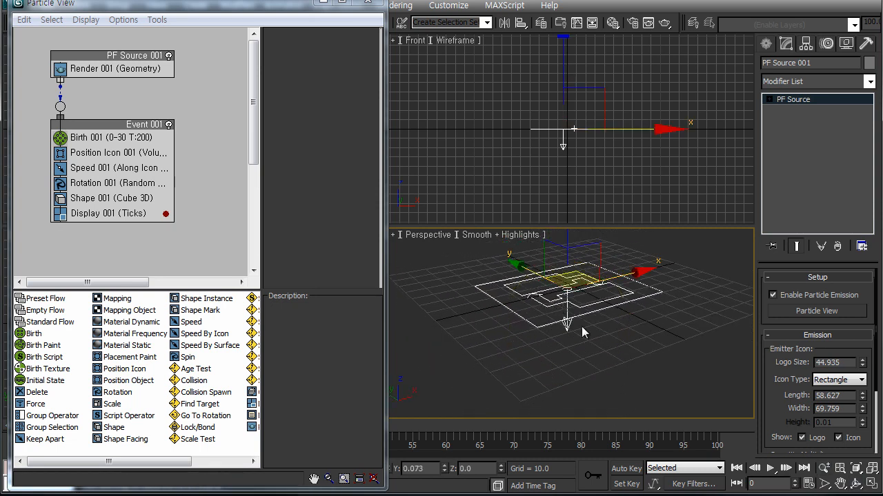
pyautogui.moveTo(176, 488); pyautogui.dragTo(163, 423)
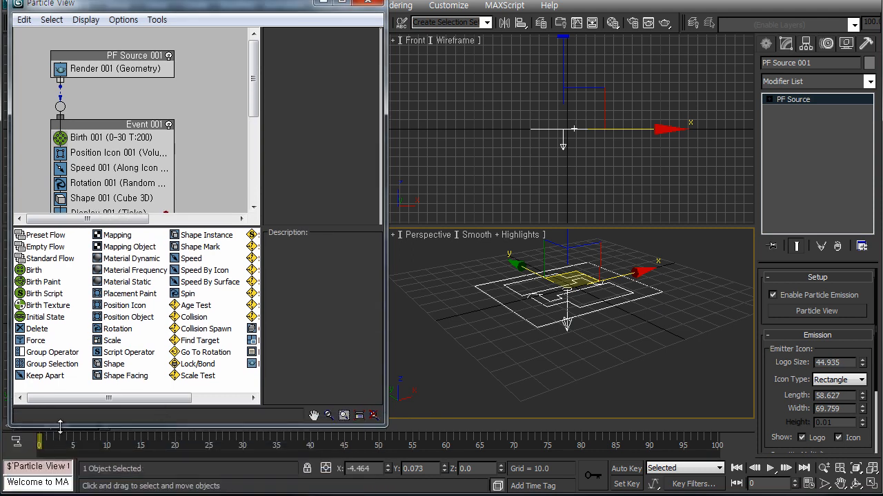
pyautogui.moveTo(61, 423); pyautogui.dragTo(40, 439)
pyautogui.press('w')
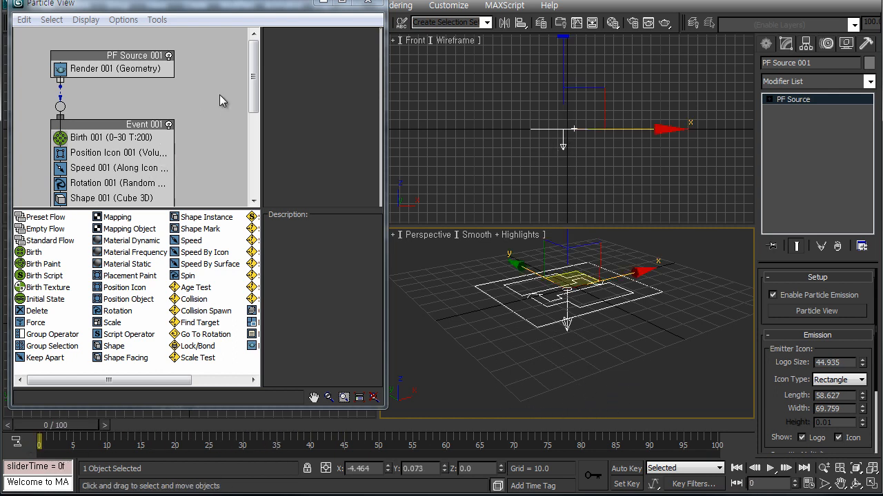
pyautogui.moveTo(254, 78); pyautogui.dragTo(254, 87)
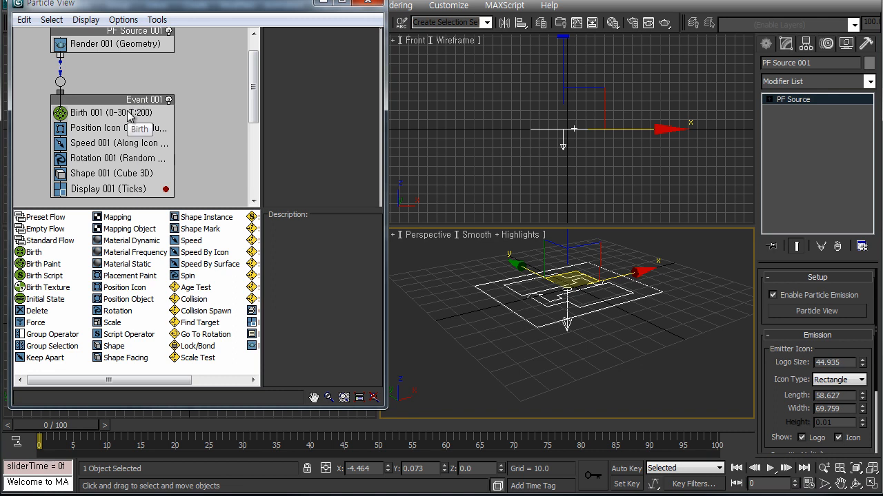
# Open the Position Icon operator's settings in Event 001 and review its available location options.
pyautogui.click(93, 129)
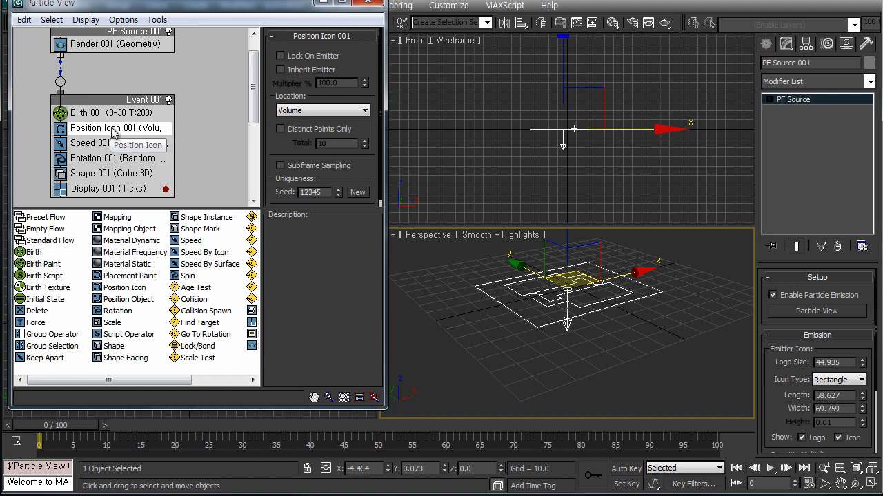
pyautogui.moveTo(567, 320); pyautogui.dragTo(562, 314, button='middle')
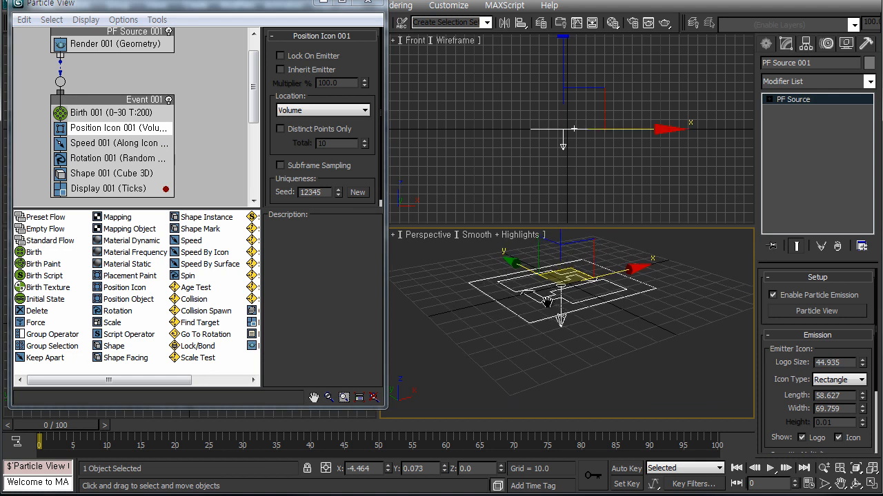
pyautogui.click(66, 431)
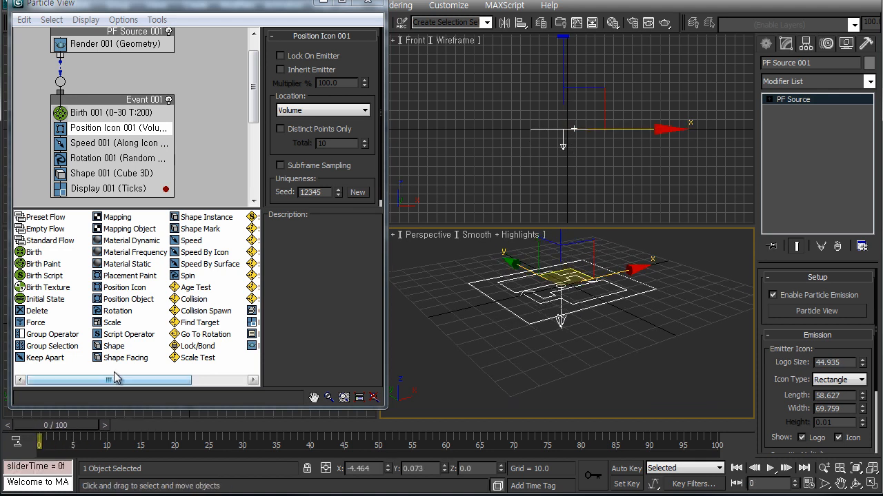
pyautogui.click(314, 112)
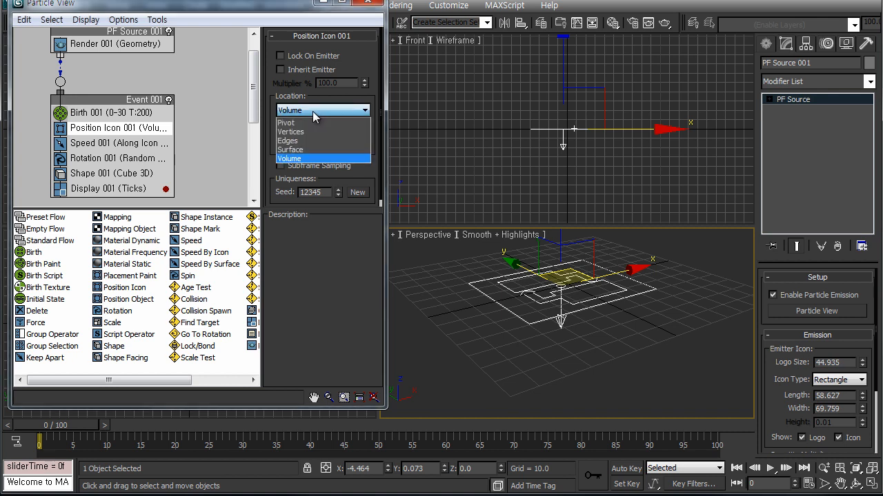
pyautogui.click(309, 100)
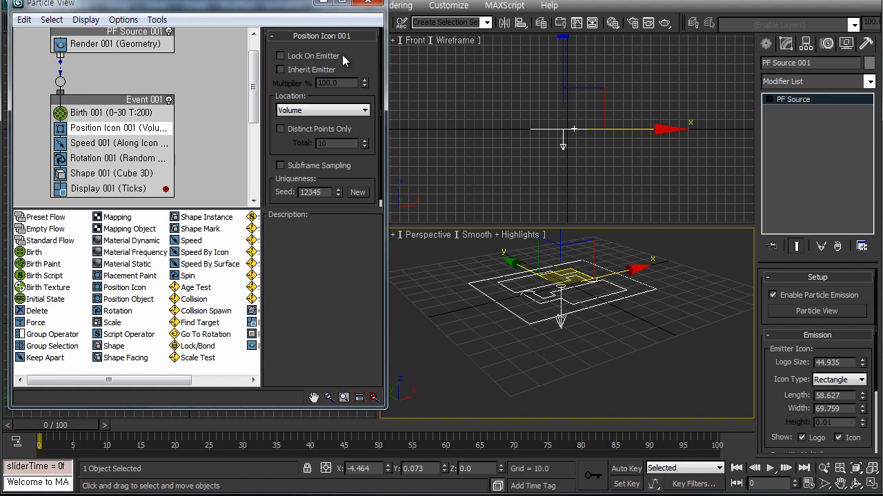
# Switch the Position Icon location between Pivot and Surface, preview the Pivot emission along the timeline, and return to frame 0.
pyautogui.click(293, 112)
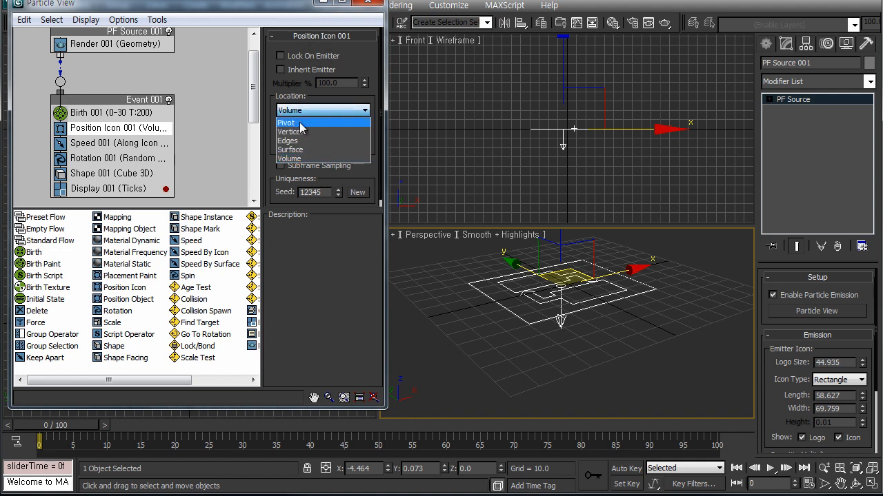
pyautogui.click(302, 124)
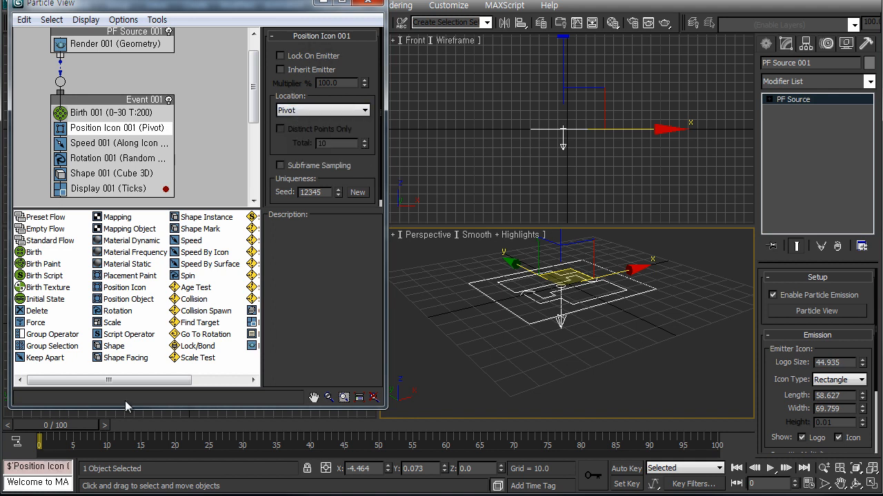
pyautogui.click(296, 111)
pyautogui.click(304, 149)
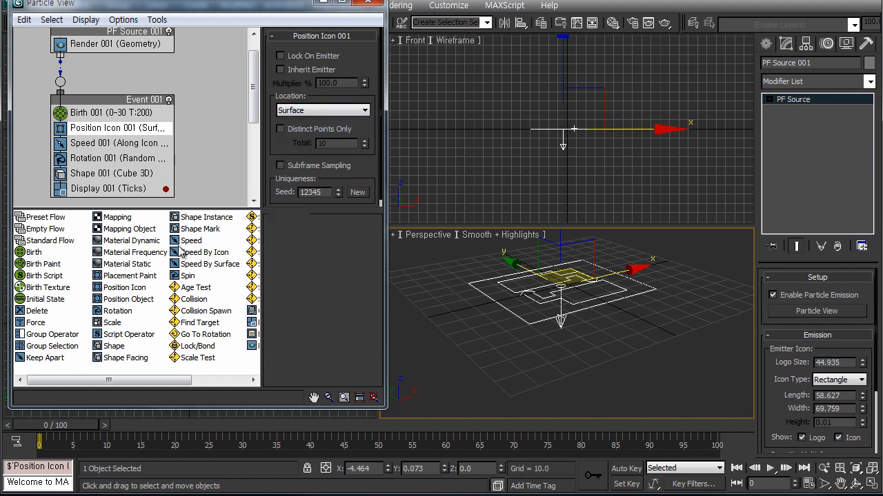
pyautogui.click(318, 112)
pyautogui.click(301, 122)
pyautogui.moveTo(71, 424); pyautogui.dragTo(261, 426)
pyautogui.press('Home')
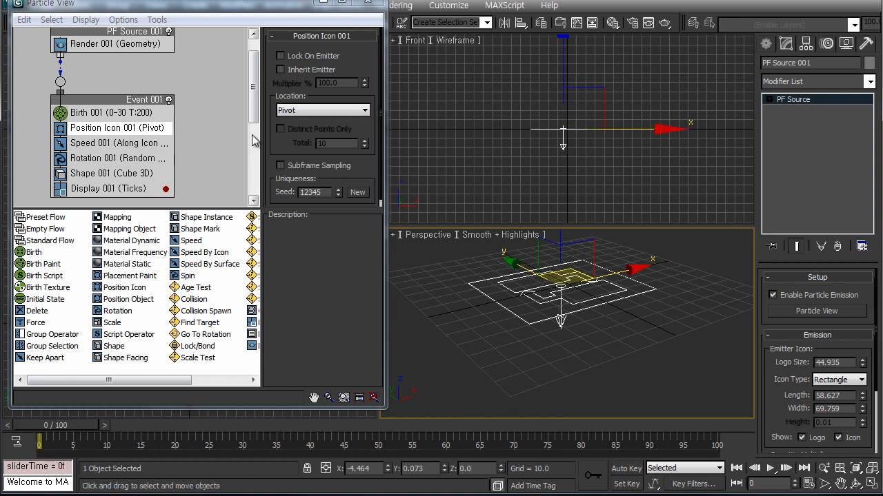
# Try the Vertices and Edges locations for Position Icon, previewing the emission of each along the timeline.
pyautogui.click(307, 110)
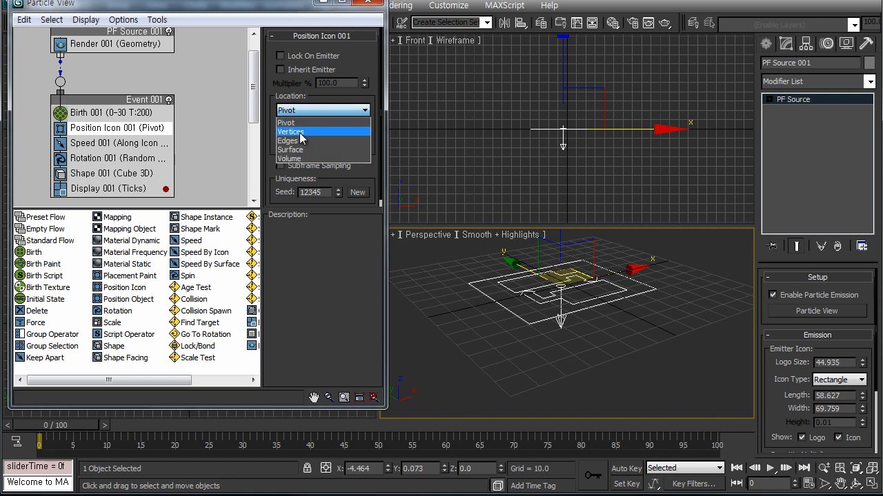
pyautogui.click(290, 132)
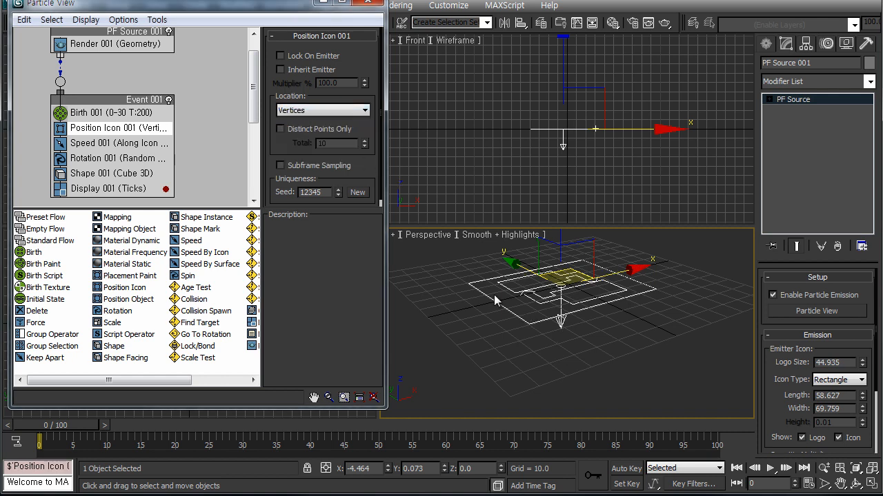
pyautogui.moveTo(60, 426); pyautogui.dragTo(40, 436)
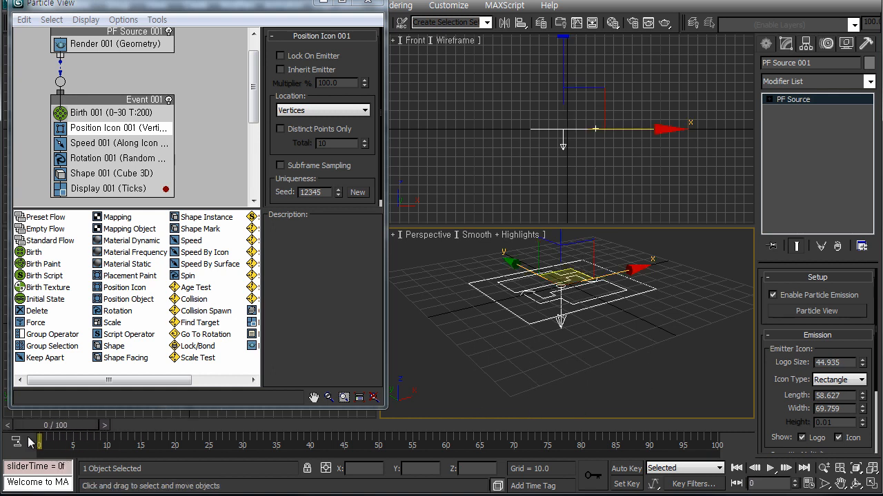
pyautogui.click(305, 112)
pyautogui.click(303, 141)
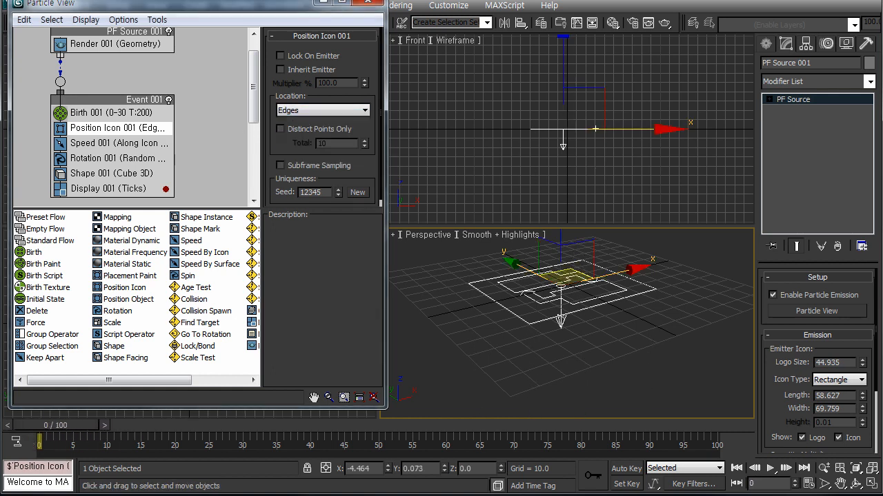
pyautogui.moveTo(55, 427)
pyautogui.mouseDown()
pyautogui.moveTo(151, 425)
pyautogui.moveTo(41, 435)
pyautogui.mouseUp()
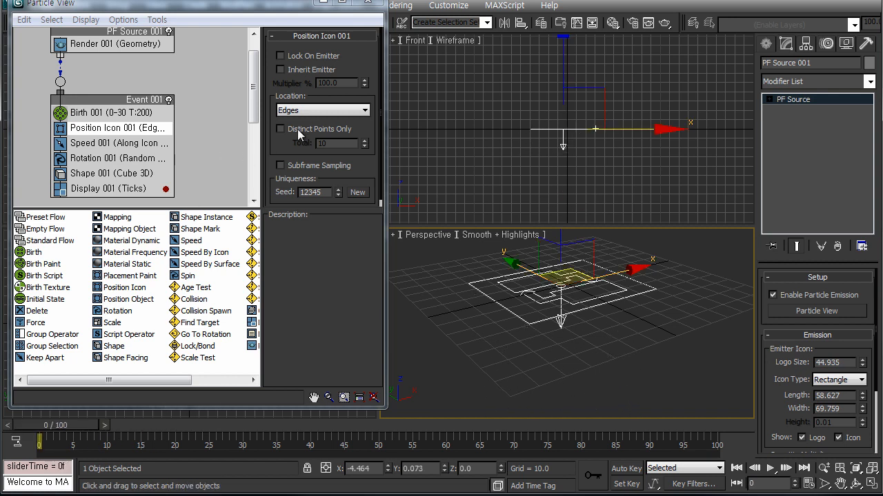
# Compare the Surface and Volume locations for Position Icon on the flat rectangular emitter.
pyautogui.click(303, 112)
pyautogui.click(290, 150)
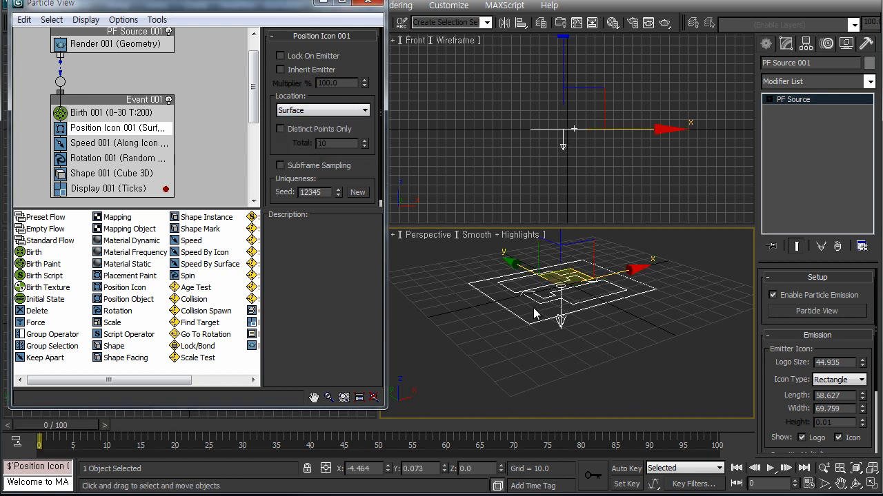
pyautogui.moveTo(72, 425)
pyautogui.mouseDown()
pyautogui.moveTo(131, 432)
pyautogui.moveTo(66, 421)
pyautogui.mouseUp()
pyautogui.click(312, 111)
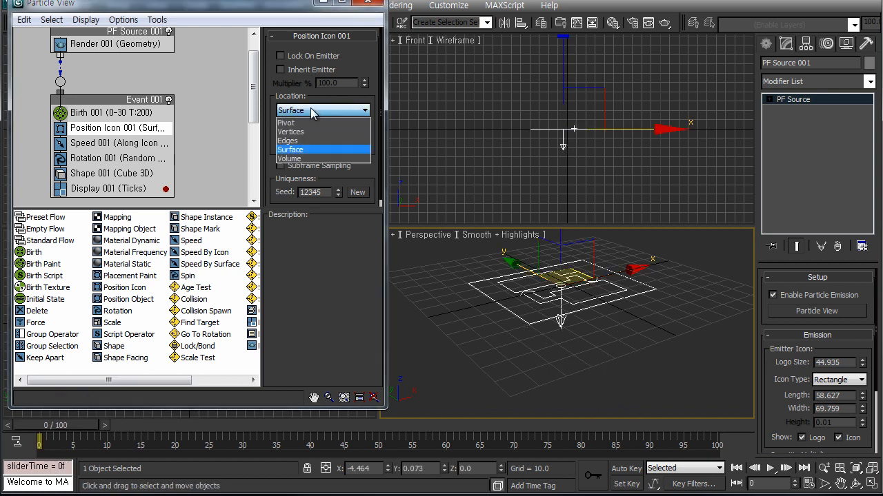
pyautogui.click(305, 160)
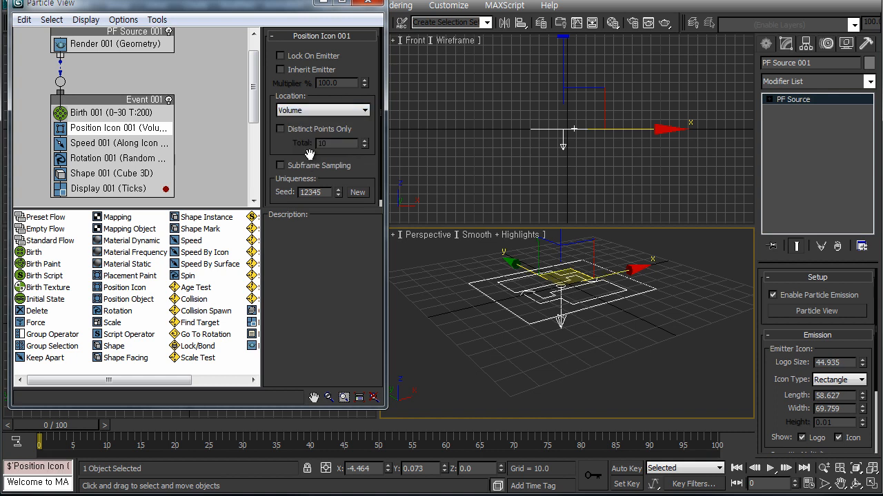
pyautogui.keyDown('alt'); pyautogui.moveTo(525, 321); pyautogui.dragTo(524, 360, button='middle'); pyautogui.keyUp('alt')
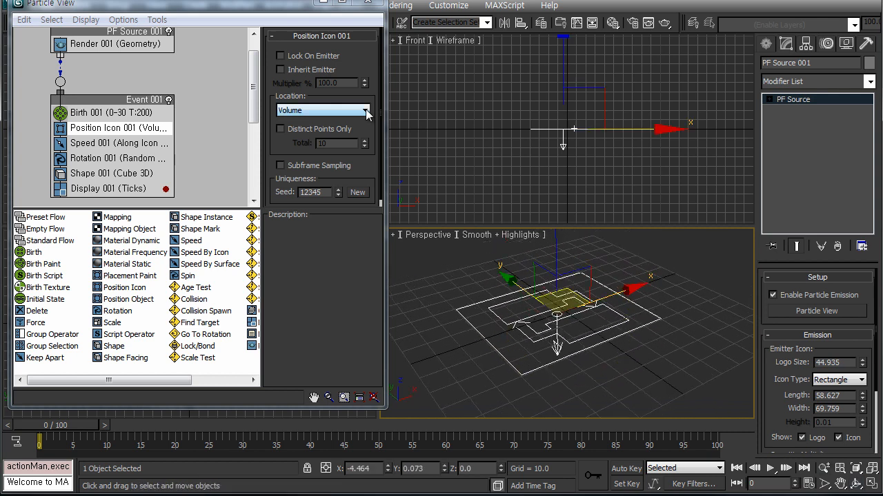
# Set the Position Icon location to Surface and change the emitter icon to a Box with a height of 50.
pyautogui.click(336, 112)
pyautogui.click(318, 151)
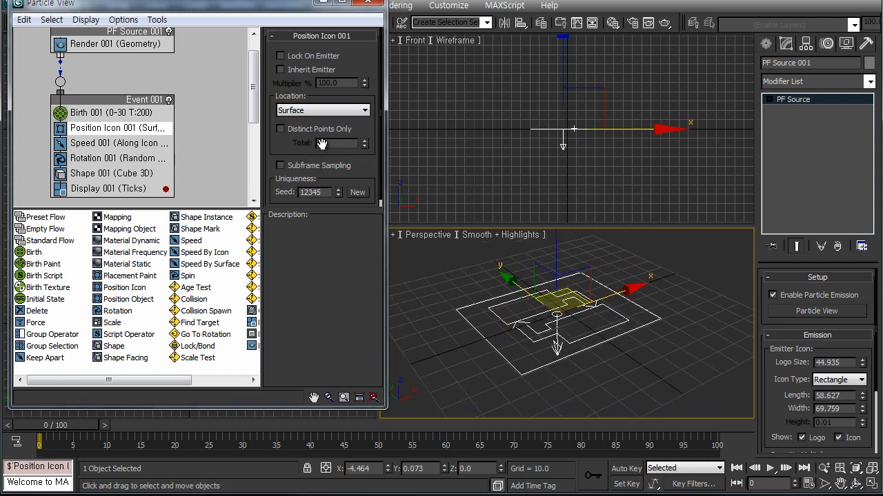
pyautogui.moveTo(779, 406); pyautogui.dragTo(779, 330)
pyautogui.click(571, 351)
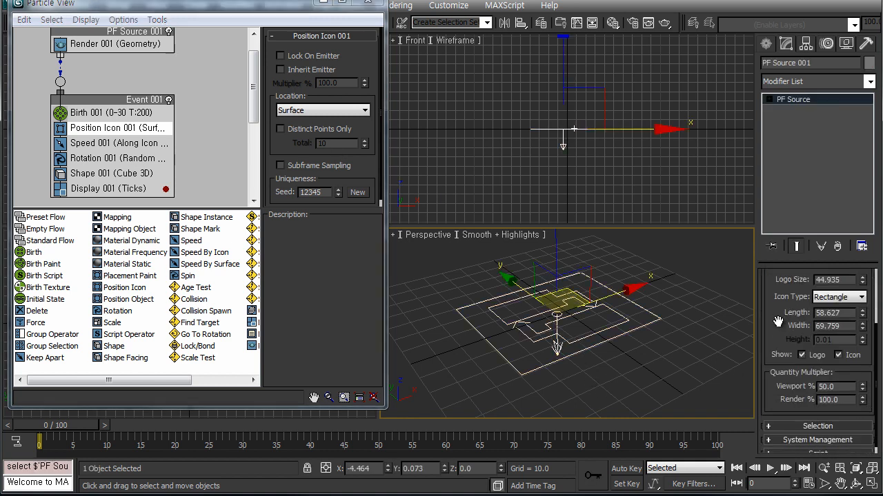
pyautogui.click(835, 301)
pyautogui.click(819, 315)
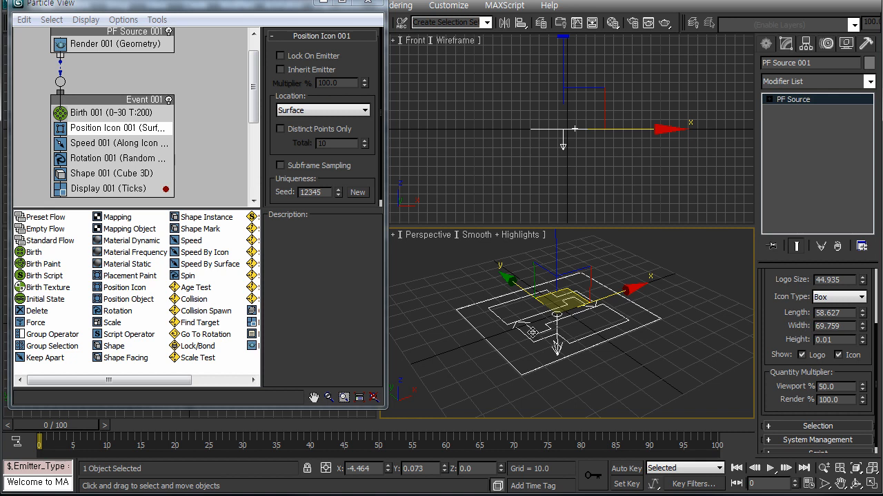
pyautogui.doubleClick(834, 340)
pyautogui.write('50')
pyautogui.press('Return')
pyautogui.keyDown('alt'); pyautogui.moveTo(513, 355); pyautogui.dragTo(534, 316, button='middle'); pyautogui.keyUp('alt')
# Keep the Position Icon location on Surface and set the Birth operator's emit stop to 0.
pyautogui.click(329, 112)
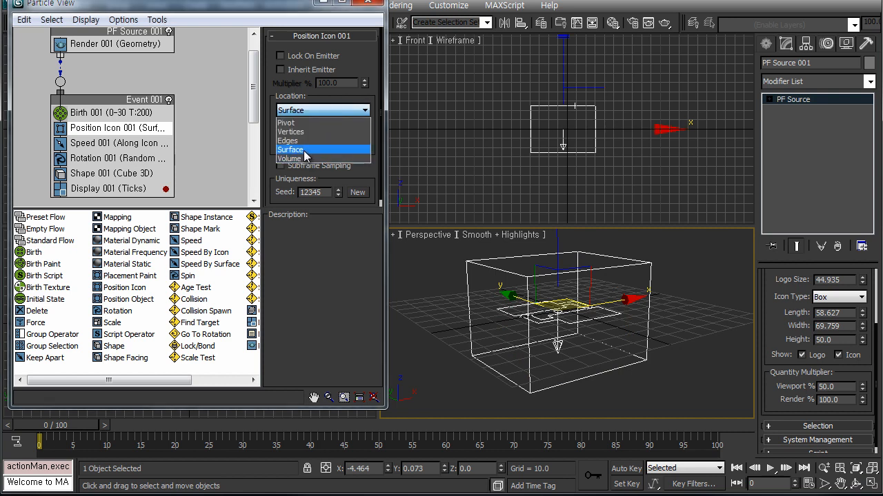
pyautogui.click(307, 147)
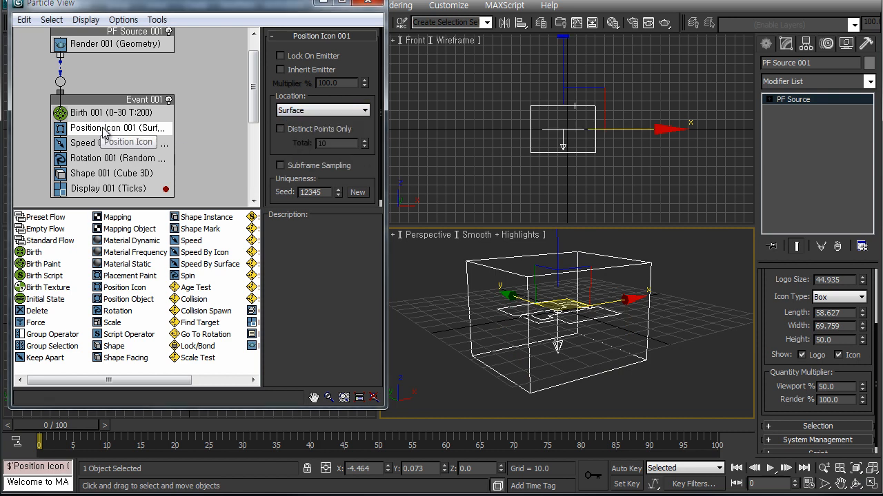
pyautogui.click(102, 112)
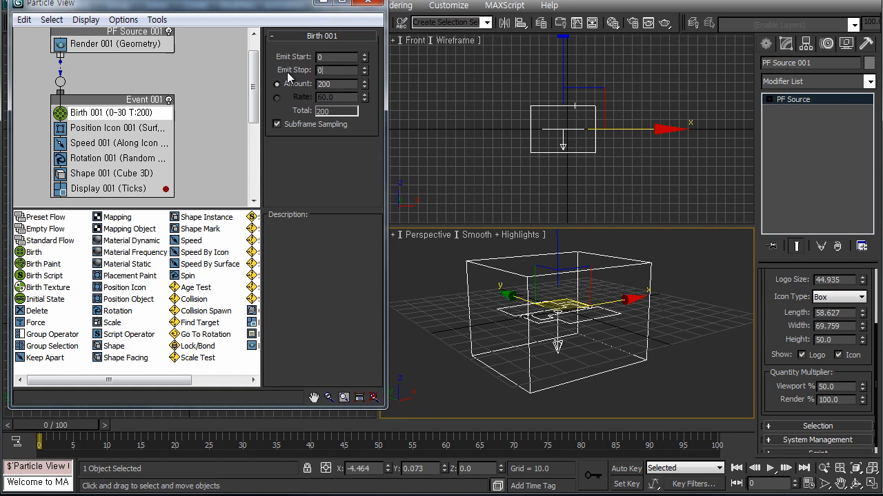
pyautogui.write('0')
pyautogui.press('Return')
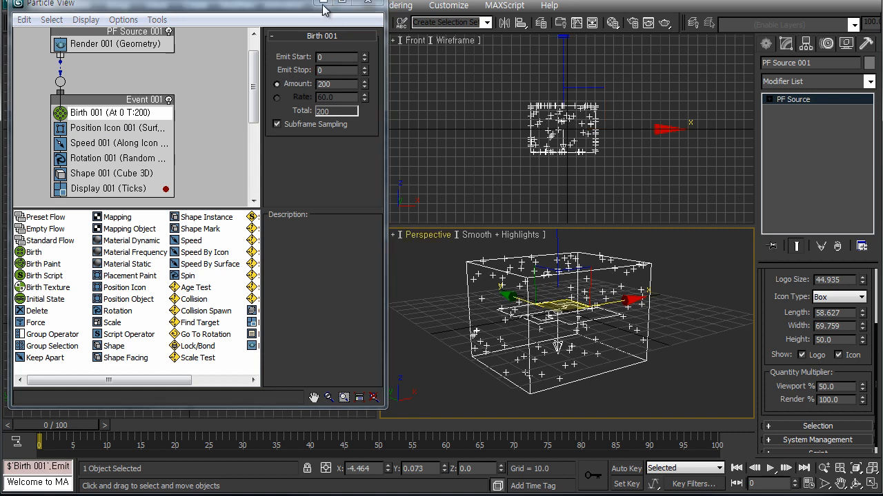
# Hide Particle View, maximize the Perspective viewport to inspect the particles on the box surface, and reopen Particle View.
pyautogui.click(324, 2)
pyautogui.hotkey('alt', 'w')
pyautogui.keyDown('alt'); pyautogui.moveTo(293, 254); pyautogui.dragTo(239, 300, button='middle'); pyautogui.keyUp('alt')
pyautogui.press('w')
pyautogui.press('6')
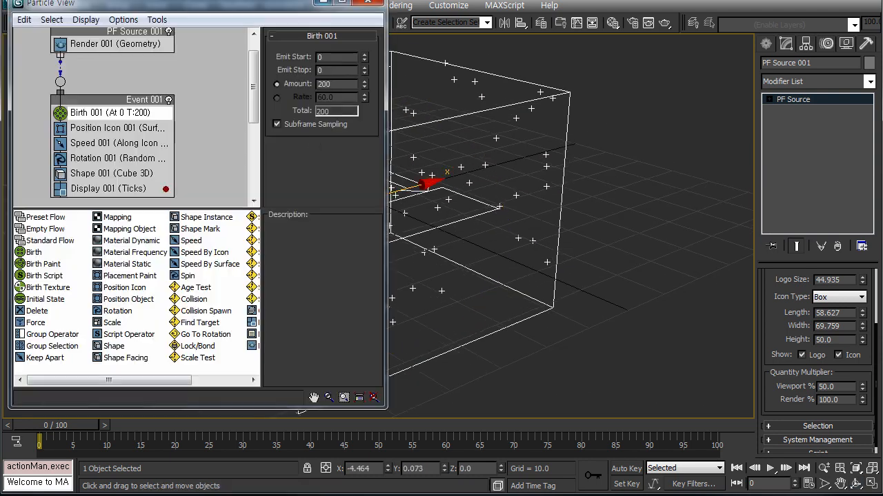
# Set the Position Icon location to Volume and inspect the particle placement inside the box emitter.
pyautogui.click(121, 131)
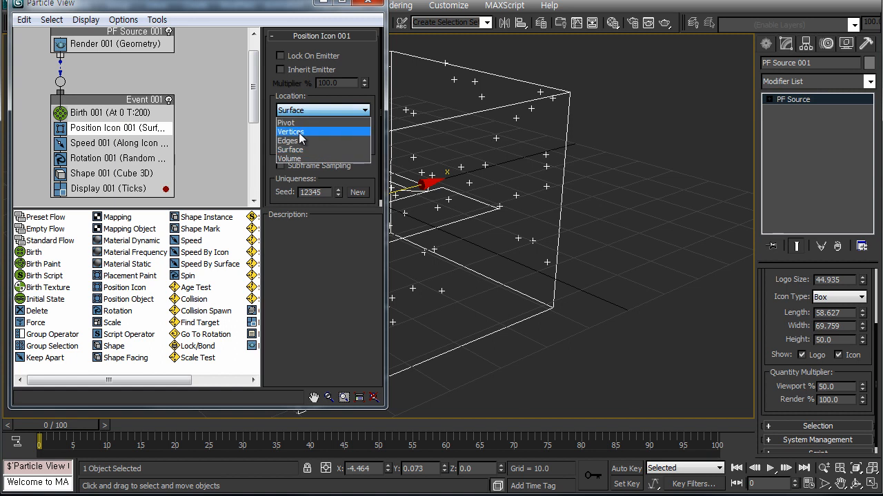
pyautogui.click(327, 5)
pyautogui.keyDown('alt'); pyautogui.moveTo(348, 211); pyautogui.dragTo(384, 233, button='middle'); pyautogui.keyUp('alt')
pyautogui.keyDown('ctrl'); pyautogui.keyDown('alt'); pyautogui.moveTo(384, 233); pyautogui.dragTo(396, 192, button='middle'); pyautogui.keyUp('alt'); pyautogui.keyUp('ctrl')
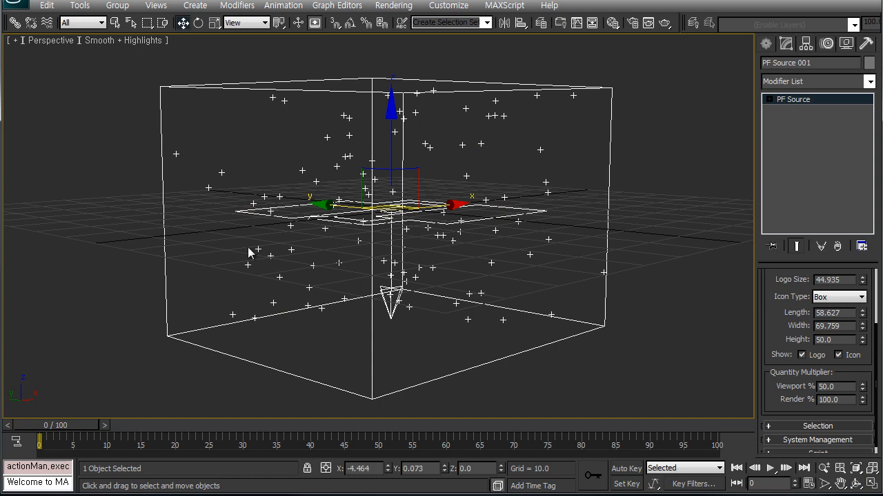
# Turn off the Speed operator in Event 001 and check the particles in the box from different angles.
pyautogui.moveTo(62, 425)
pyautogui.mouseDown()
pyautogui.moveTo(123, 425)
pyautogui.moveTo(57, 425)
pyautogui.mouseUp()
pyautogui.press('6')
pyautogui.click(60, 142)
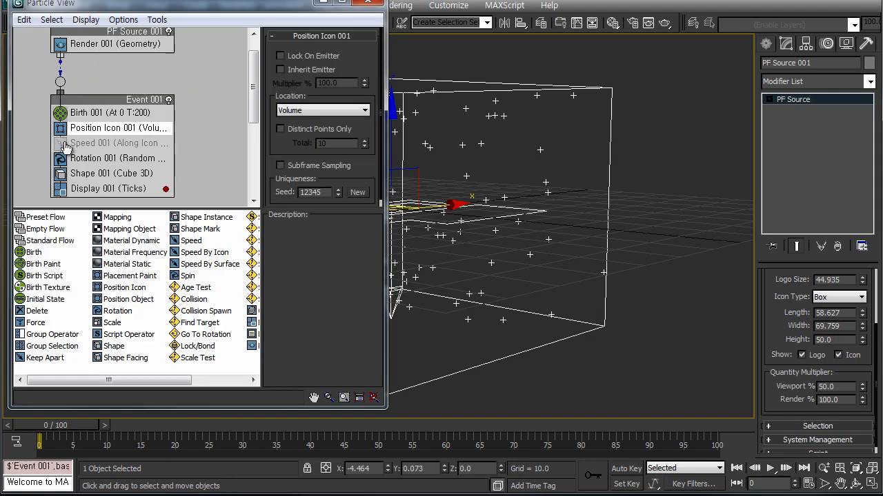
pyautogui.click(322, 2)
pyautogui.moveTo(69, 426)
pyautogui.mouseDown()
pyautogui.moveTo(144, 426)
pyautogui.moveTo(62, 426)
pyautogui.mouseUp()
pyautogui.hotkey('alt', 'z')
pyautogui.moveTo(346, 276); pyautogui.dragTo(356, 248)
pyautogui.moveTo(357, 237); pyautogui.dragTo(360, 276)
pyautogui.hotkey('ctrl', 'r')
pyautogui.moveTo(413, 208); pyautogui.dragTo(402, 222)
pyautogui.press('w')
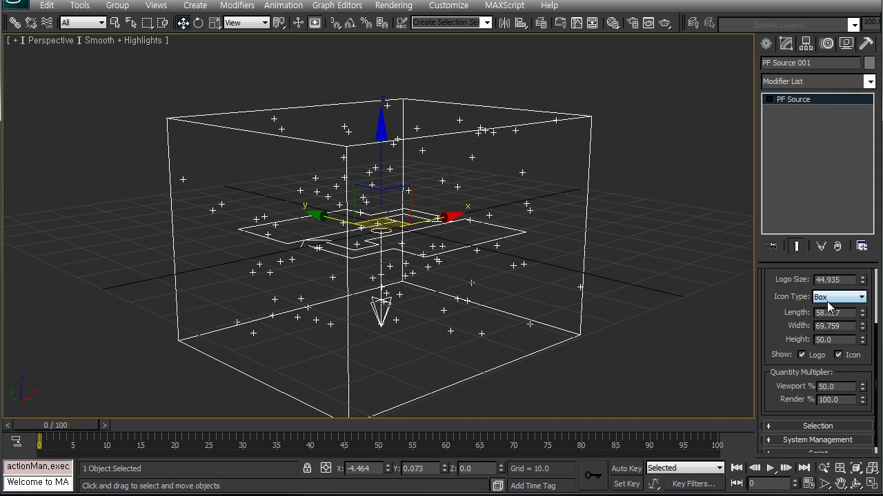
# Change the emitter icon type to Circle to compare its particle placement, and then to Sphere.
pyautogui.scroll(1, 792, 309)
pyautogui.click(853, 307)
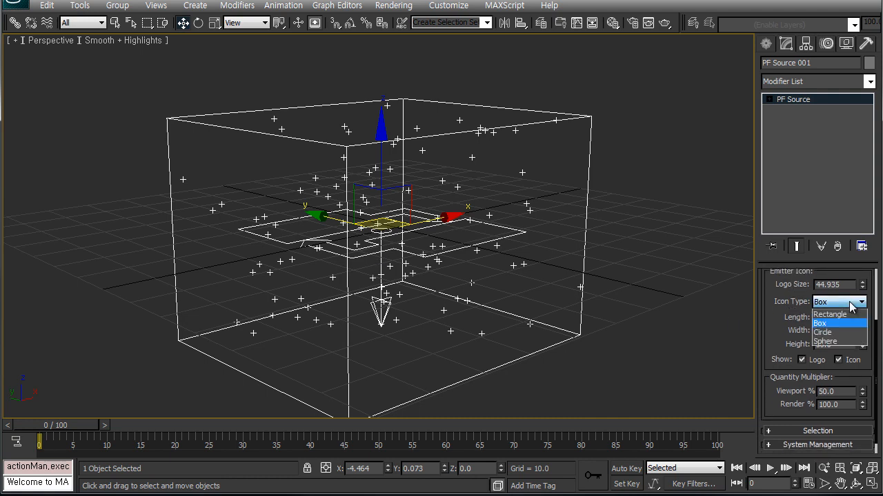
pyautogui.click(835, 331)
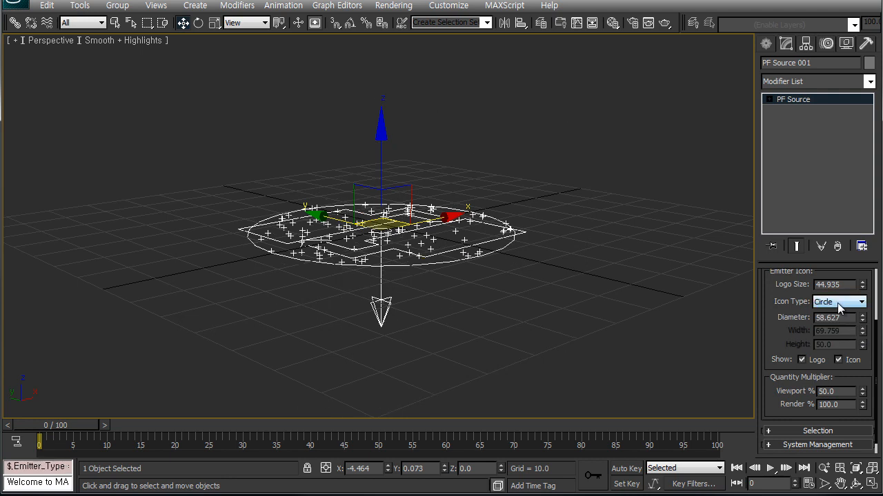
pyautogui.click(840, 304)
pyautogui.click(834, 339)
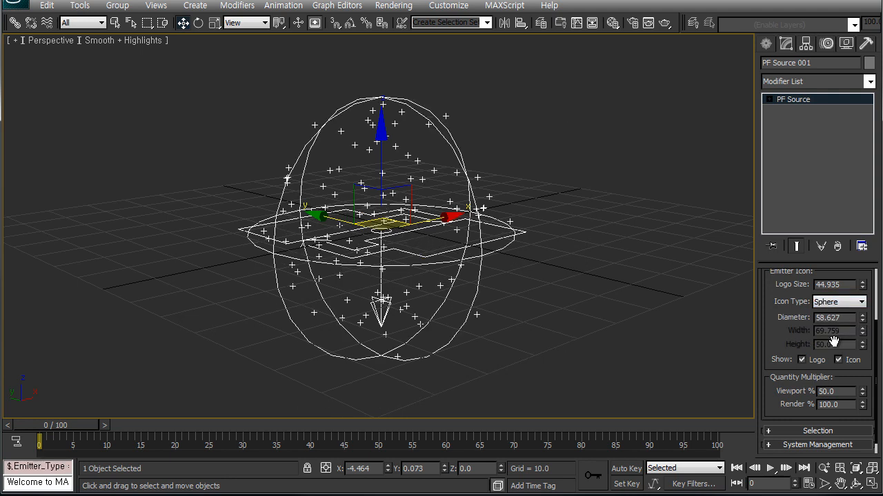
pyautogui.moveTo(293, 301)
pyautogui.mouseDown(button='middle')
pyautogui.moveTo(370, 303)
pyautogui.moveTo(296, 304)
pyautogui.mouseUp(button='middle')
pyautogui.hotkey('alt', 'w')
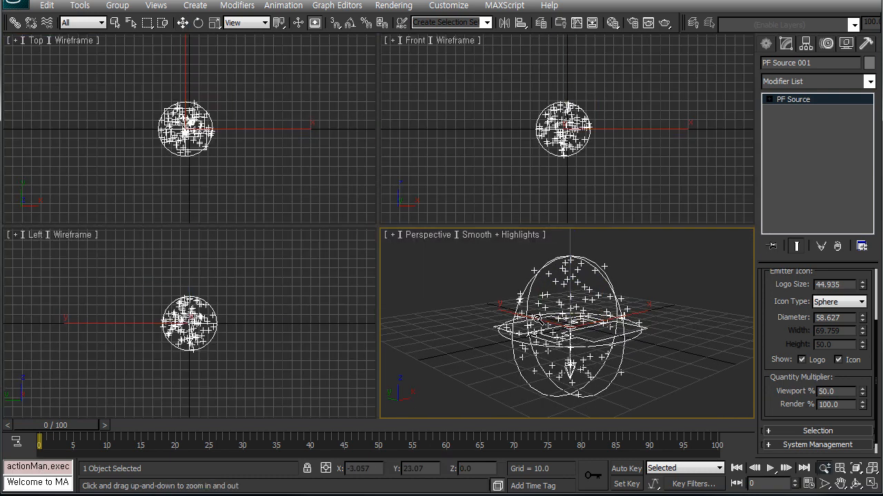
# Set the Position Icon location to Edges and inspect the particles on the spherical emitter in the maximized Perspective viewport.
pyautogui.press('6')
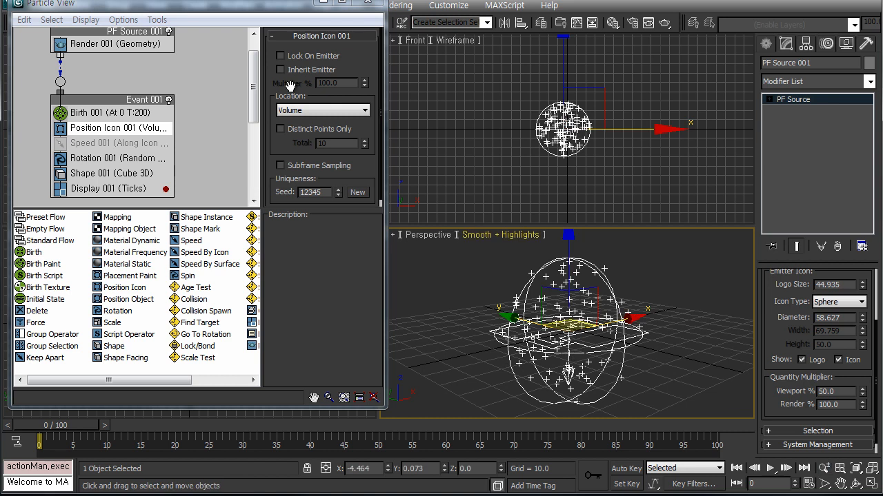
pyautogui.click(312, 111)
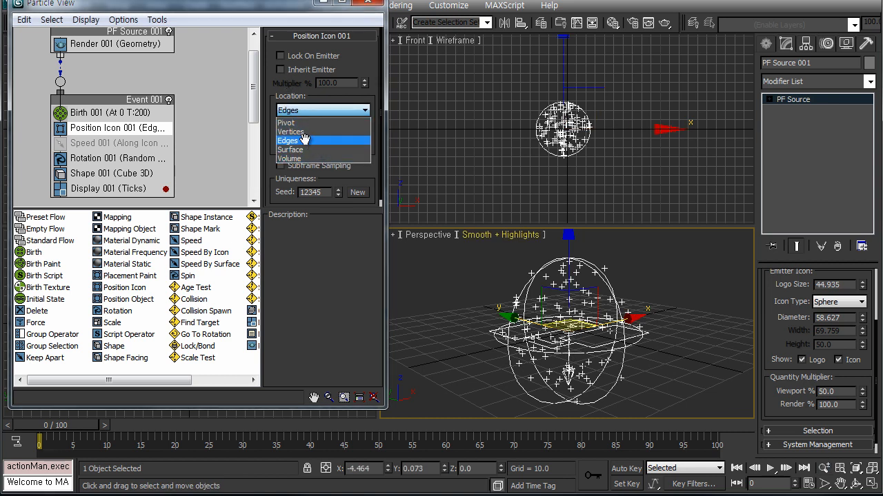
pyautogui.click(307, 143)
pyautogui.hotkey('ctrl', 'r')
pyautogui.moveTo(546, 333); pyautogui.dragTo(445, 210)
pyautogui.hotkey('alt', 'w')
pyautogui.rightClick(445, 210)
pyautogui.moveTo(472, 285); pyautogui.dragTo(433, 266, button='middle')
pyautogui.moveTo(297, 148); pyautogui.dragTo(297, 109)
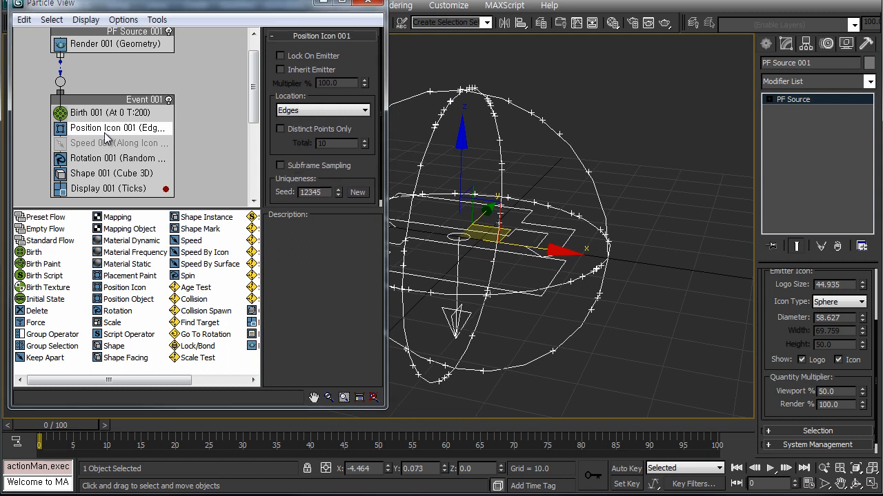
pyautogui.moveTo(444, 245); pyautogui.dragTo(418, 243, button='middle')
pyautogui.click(324, 3)
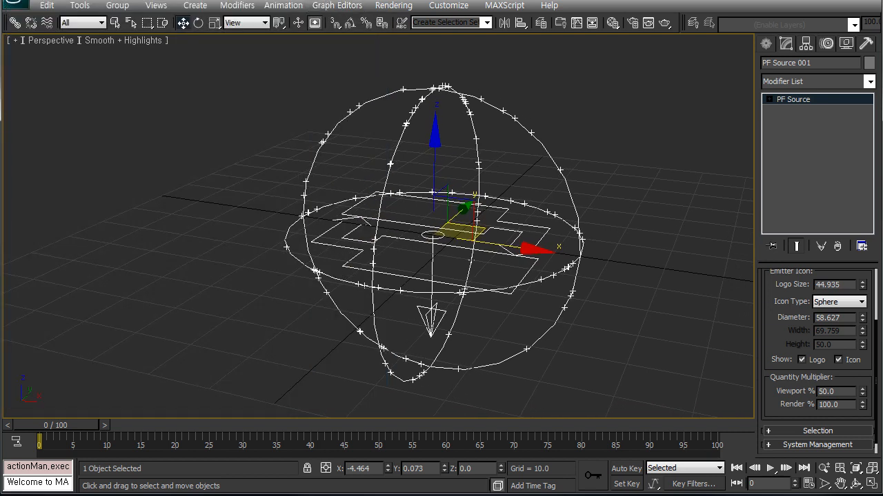
# Hide Particle View and move the PF Source emitter along the X axis to about -94, away from the grid center.
pyautogui.press('6')
pyautogui.moveTo(253, 14)
pyautogui.mouseDown()
pyautogui.moveTo(260, 23)
pyautogui.moveTo(259, 12)
pyautogui.mouseUp()
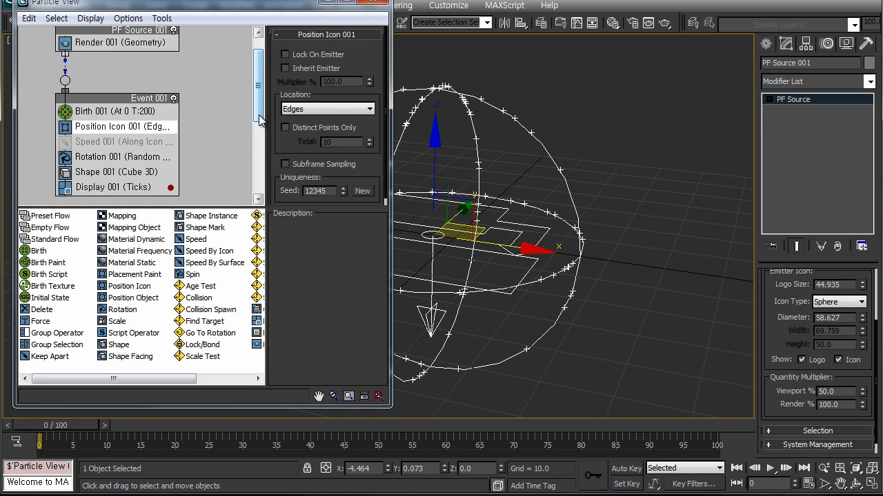
pyautogui.click(329, 3)
pyautogui.moveTo(519, 249); pyautogui.dragTo(135, 199)
pyautogui.hotkey('alt', 'w')
pyautogui.rightClick(516, 173)
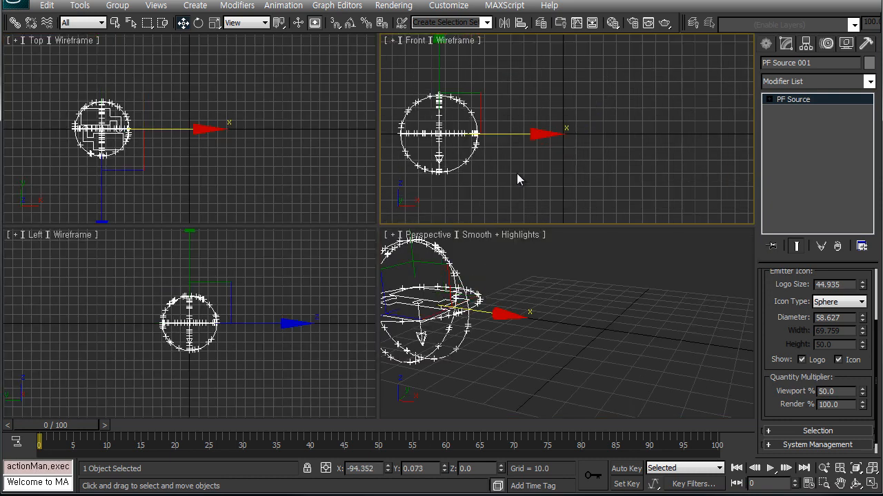
# Create a standard primitive sphere near the grid origin in the Top viewport.
pyautogui.click(765, 43)
pyautogui.click(793, 86)
pyautogui.click(786, 99)
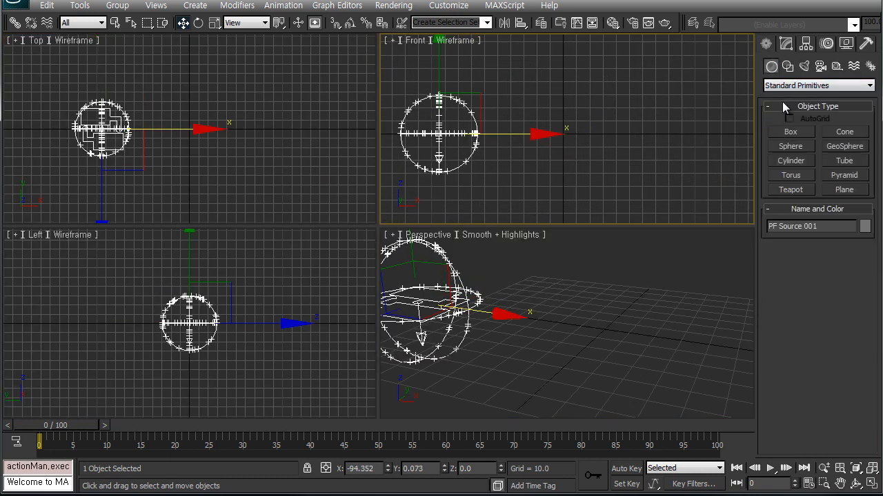
pyautogui.click(791, 146)
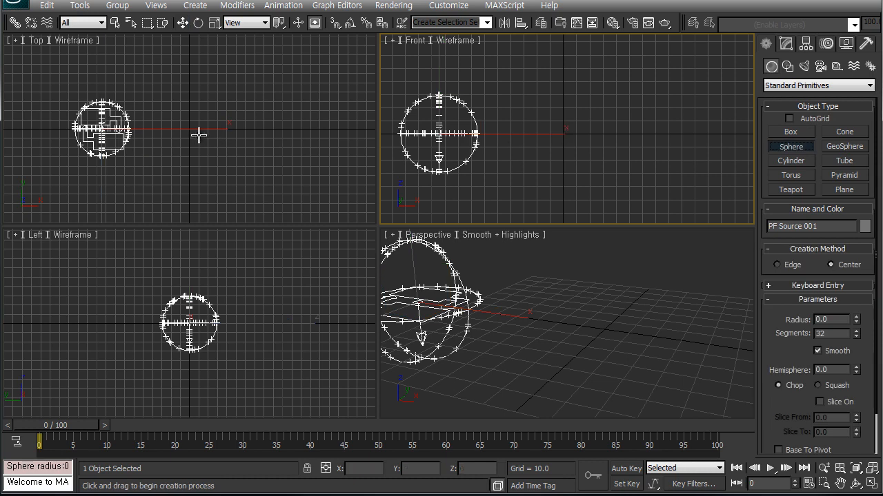
pyautogui.moveTo(191, 128); pyautogui.dragTo(191, 149)
pyautogui.rightClick(619, 302)
pyautogui.rightClick(619, 302)
# Examine the new sphere and the spherical emitter beside it in the maximized Perspective viewport.
pyautogui.hotkey('alt', 'w')
pyautogui.scroll(-2, 383, 234)
pyautogui.moveTo(406, 242); pyautogui.dragTo(360, 228, button='middle')
pyautogui.scroll(1, 361, 228)
pyautogui.keyDown('alt'); pyautogui.moveTo(360, 227); pyautogui.dragTo(385, 222, button='middle'); pyautogui.keyUp('alt')
pyautogui.press('w')
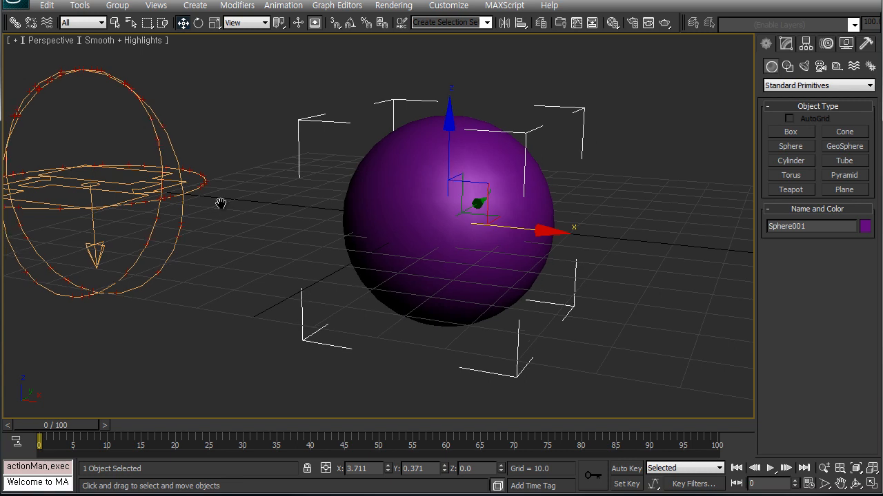
pyautogui.moveTo(218, 210); pyautogui.dragTo(280, 214, button='middle')
pyautogui.click(108, 98)
pyautogui.click(558, 243)
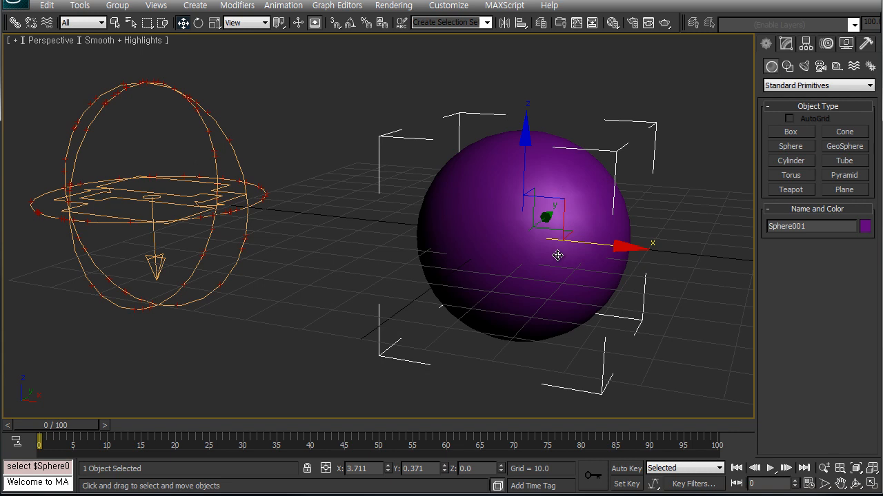
pyautogui.moveTo(565, 241); pyautogui.dragTo(430, 239, button='middle')
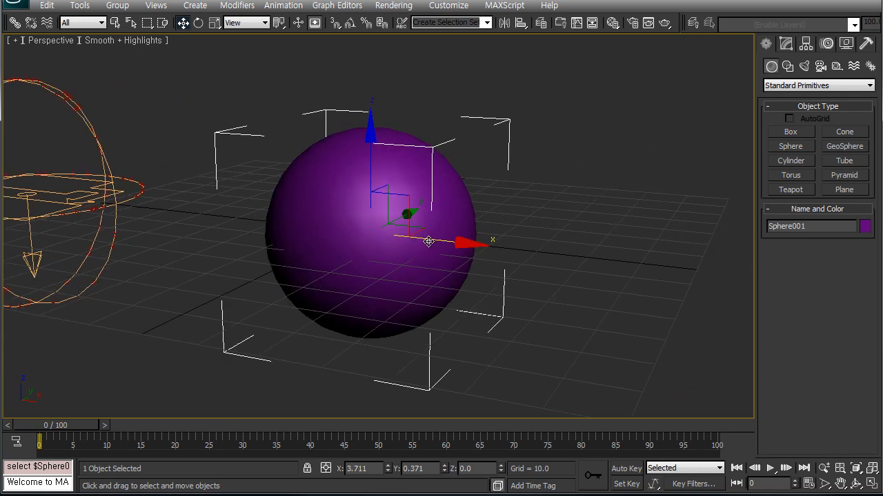
# Try placing a Text spline in the Front viewport and delete it.
pyautogui.hotkey('alt', 'w')
pyautogui.moveTo(562, 173); pyautogui.dragTo(546, 172, button='middle')
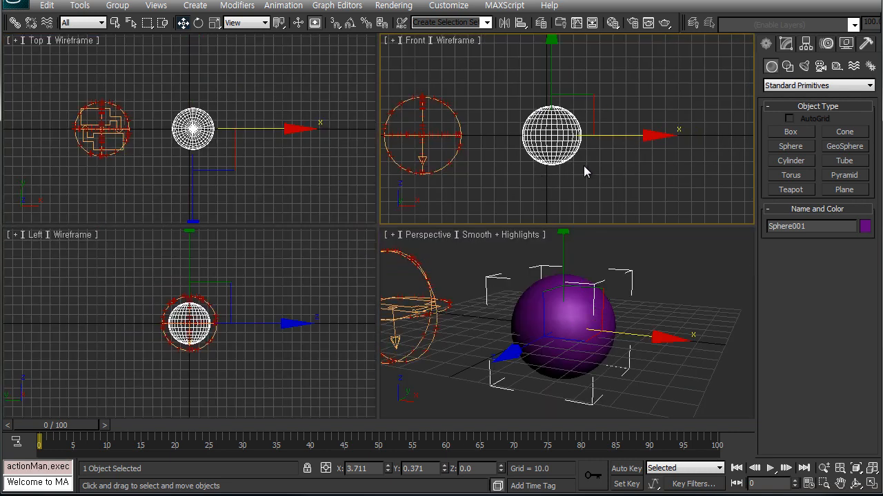
pyautogui.hotkey('alt', 'w')
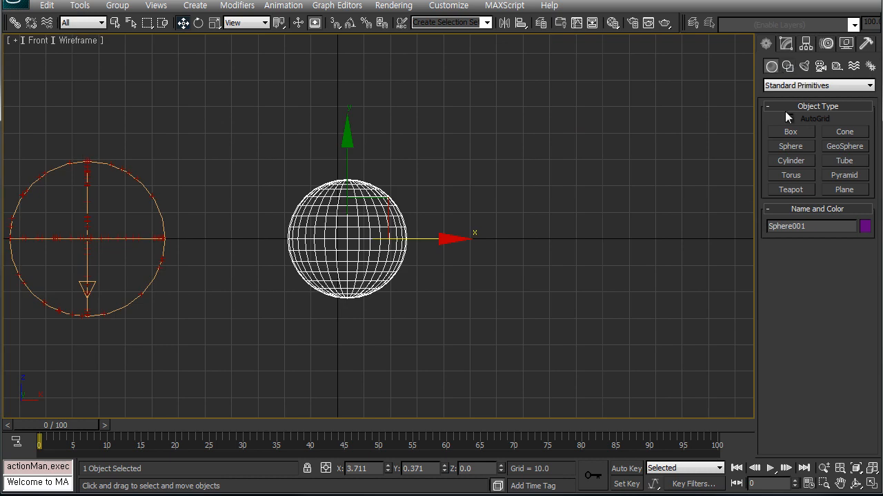
pyautogui.click(788, 161)
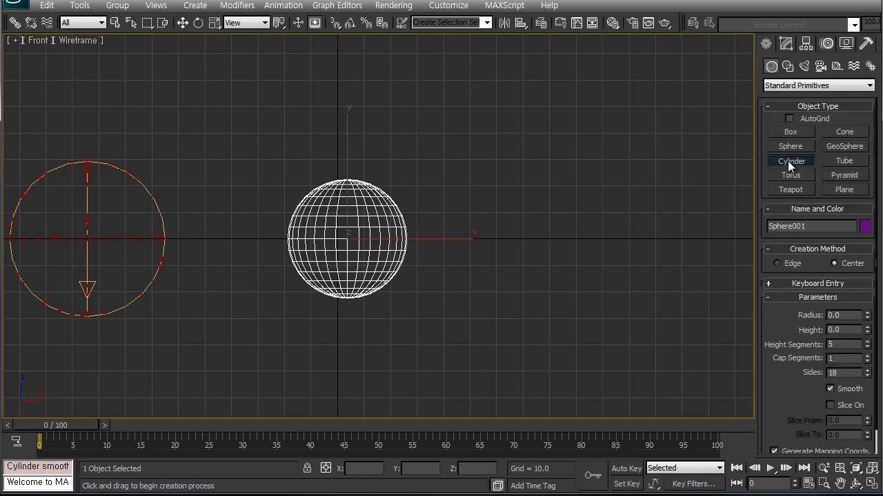
pyautogui.click(787, 66)
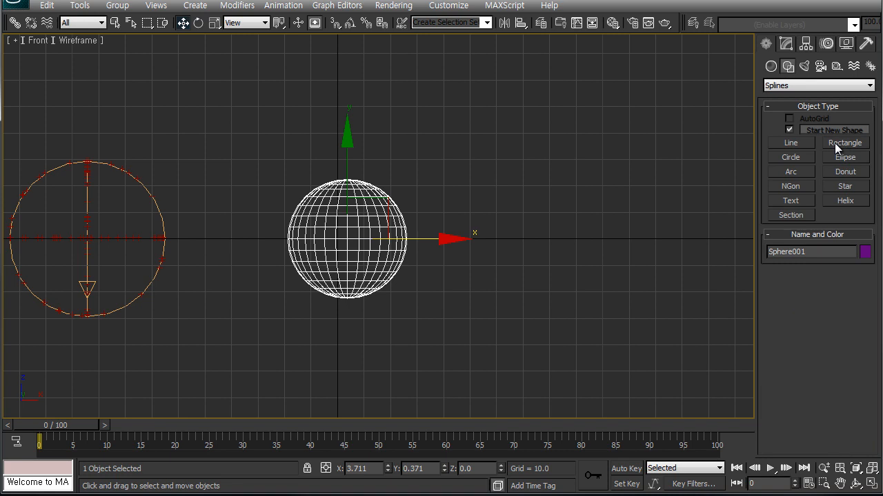
pyautogui.click(790, 201)
pyautogui.click(631, 246)
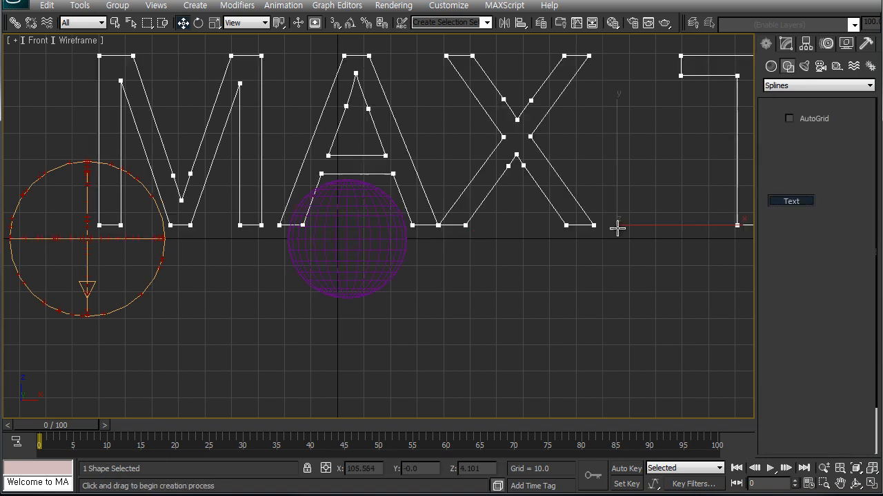
pyautogui.press('w')
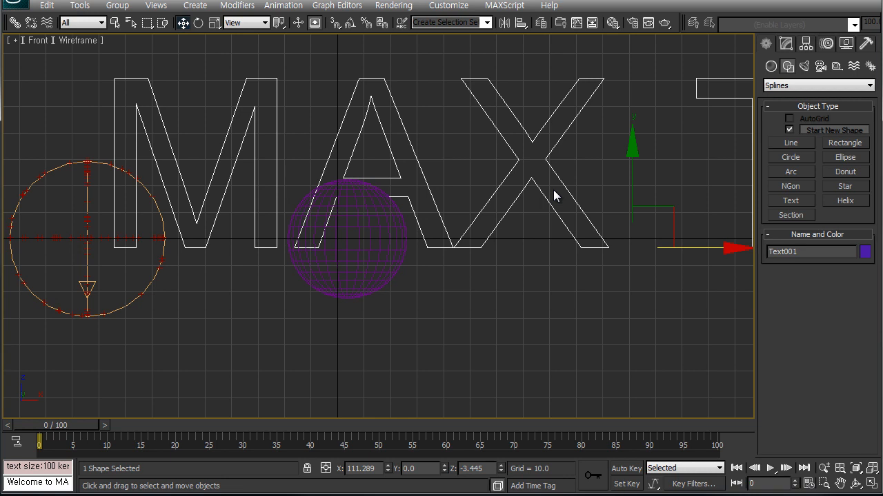
pyautogui.moveTo(555, 189); pyautogui.dragTo(545, 206, button='middle')
pyautogui.press('Delete')
# Move the sphere closer to the grid origin, to about X -0.15 and Z 0.55, and inspect it in Perspective.
pyautogui.click(343, 253)
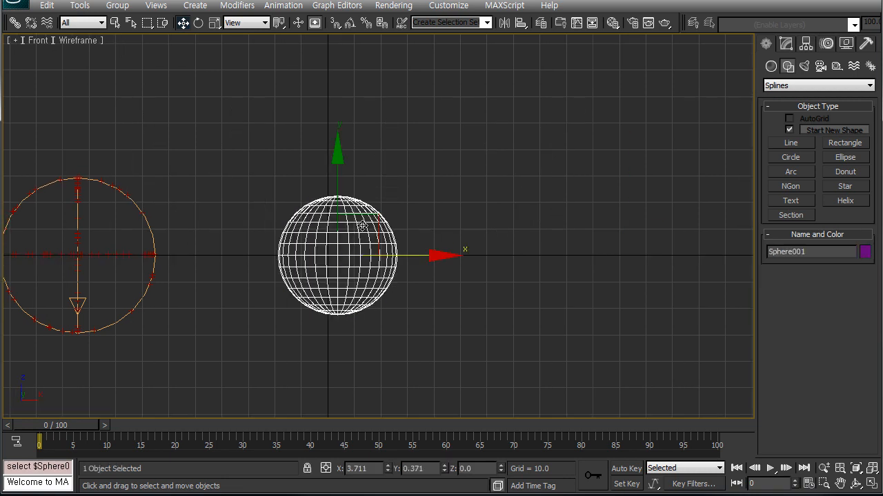
pyautogui.moveTo(368, 224)
pyautogui.mouseDown()
pyautogui.moveTo(357, 228)
pyautogui.moveTo(364, 212)
pyautogui.mouseUp()
pyautogui.hotkey('alt', 'w')
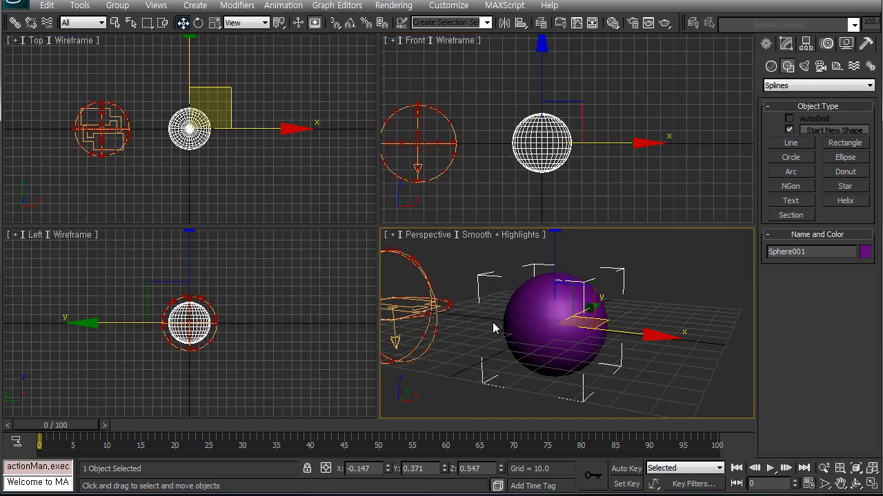
pyautogui.rightClick(493, 330)
pyautogui.hotkey('alt', 'w')
pyautogui.keyDown('ctrl'); pyautogui.keyDown('alt'); pyautogui.moveTo(426, 304); pyautogui.dragTo(421, 289, button='middle'); pyautogui.keyUp('alt'); pyautogui.keyUp('ctrl')
pyautogui.moveTo(357, 295); pyautogui.dragTo(412, 286, button='middle')
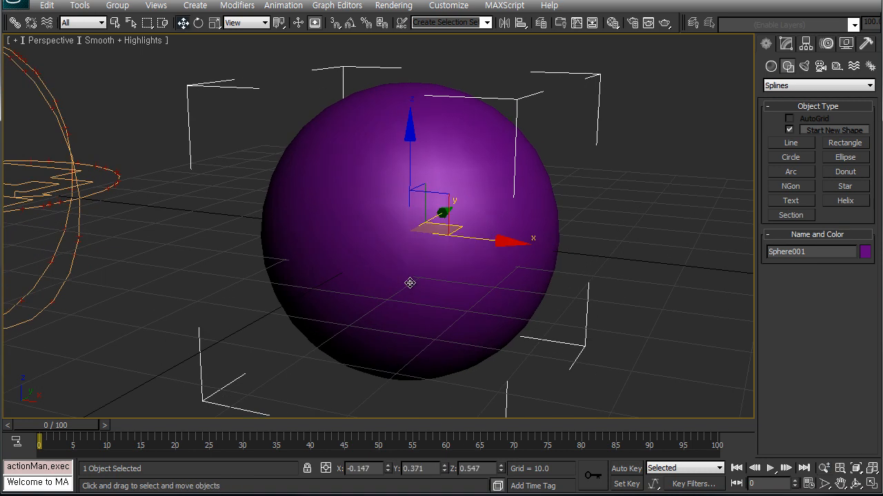
pyautogui.keyDown('ctrl'); pyautogui.keyDown('alt'); pyautogui.moveTo(319, 292); pyautogui.dragTo(320, 291, button='middle'); pyautogui.keyUp('alt'); pyautogui.keyUp('ctrl')
pyautogui.hotkey('alt', 'w')
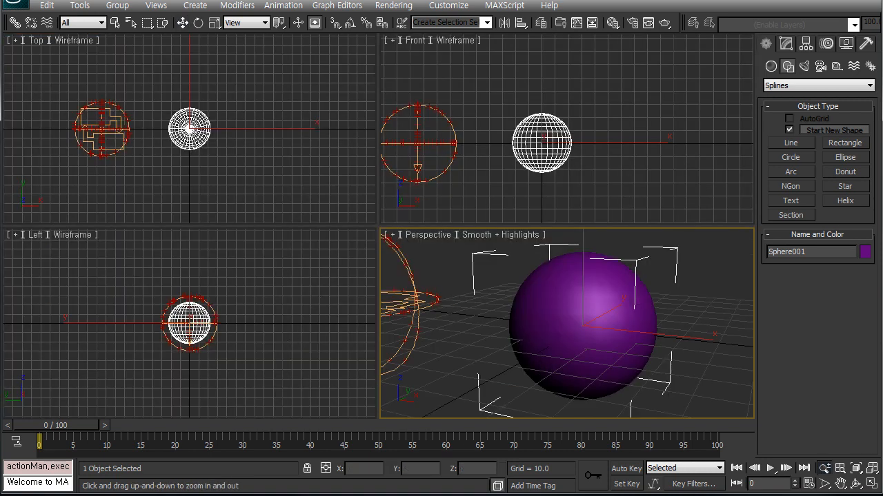
# Turn off the Position Icon operator, insert a Position Object operator below it in Event 001, and show the new operator's parameters.
pyautogui.press('6')
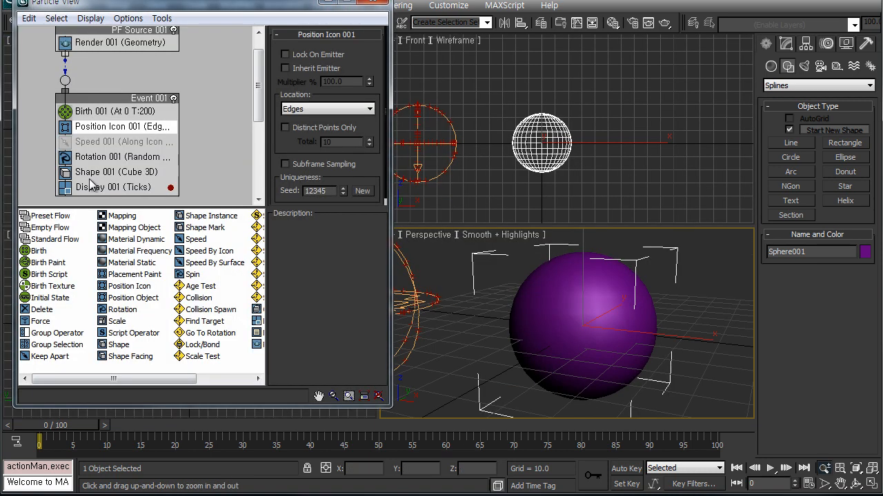
pyautogui.click(64, 130)
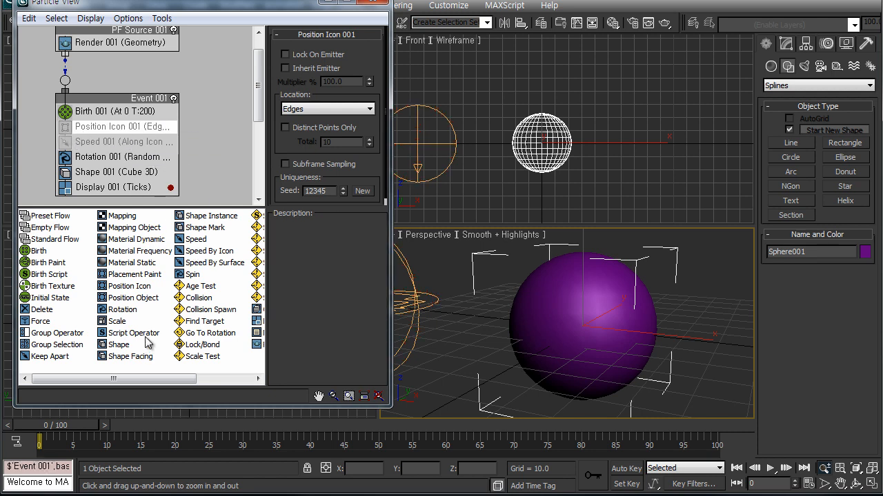
pyautogui.click(131, 287)
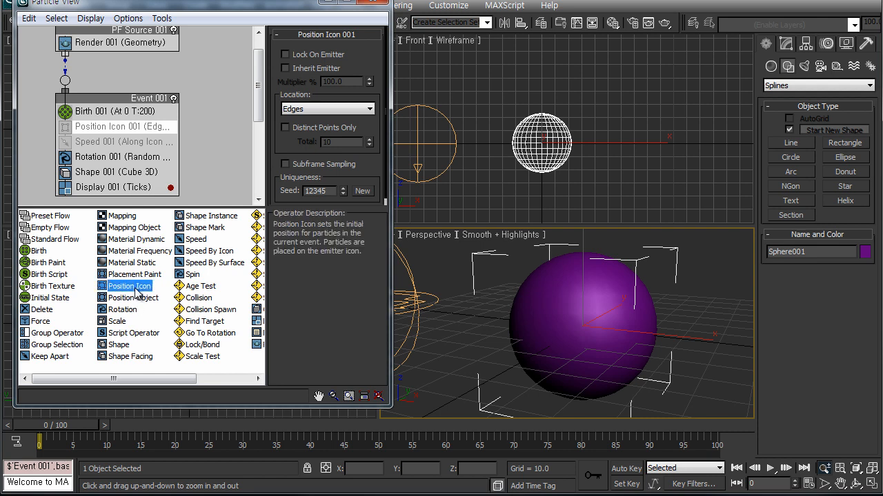
pyautogui.click(135, 298)
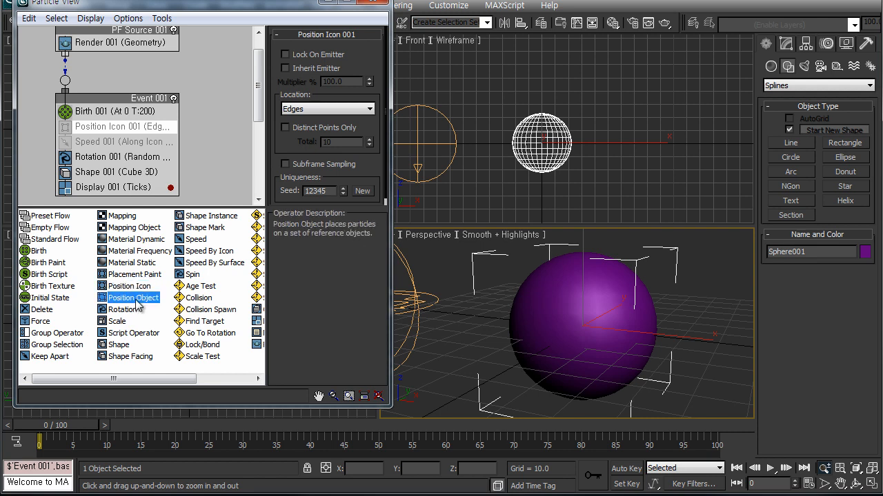
pyautogui.moveTo(137, 304); pyautogui.dragTo(142, 140)
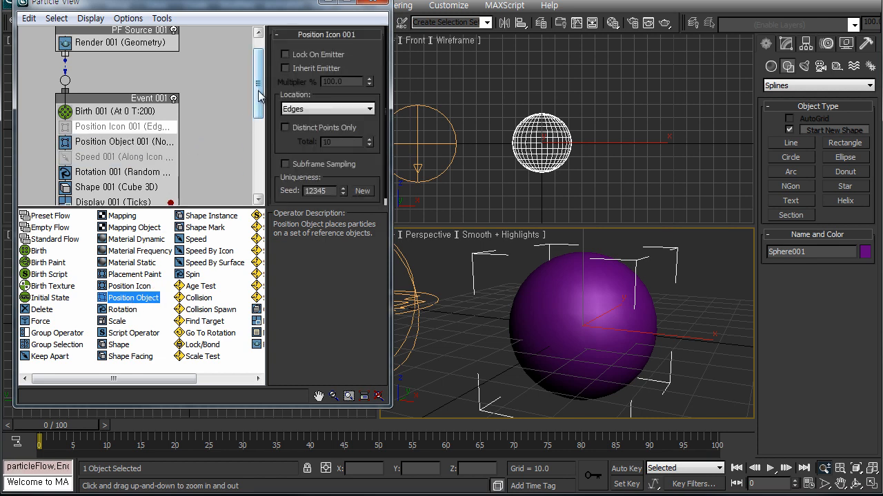
pyautogui.scroll(-1, 117, 135)
pyautogui.click(117, 131)
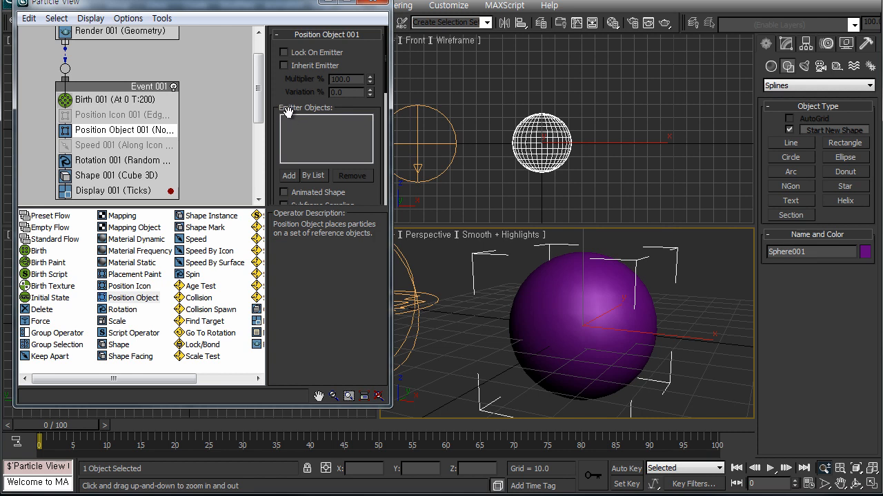
# Add the sphere to the Emitter Objects of the Position Object 001 operator.
pyautogui.moveTo(275, 135); pyautogui.dragTo(276, 101)
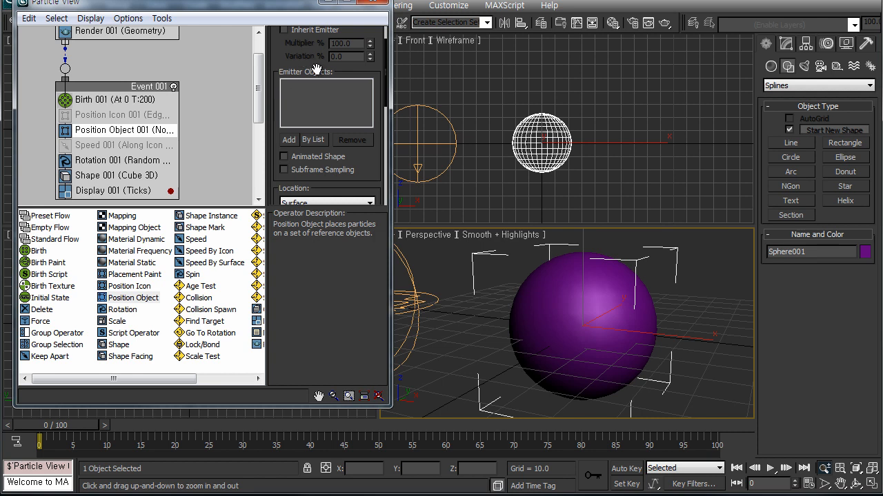
pyautogui.click(289, 141)
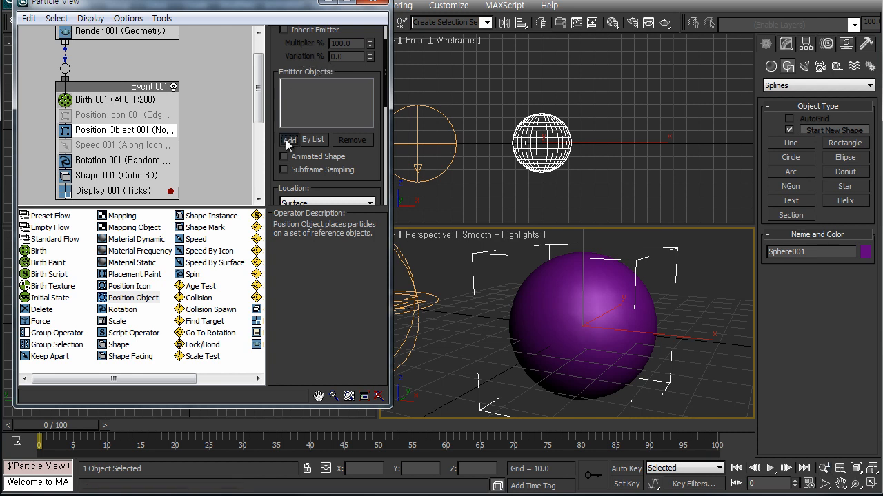
pyautogui.click(561, 315)
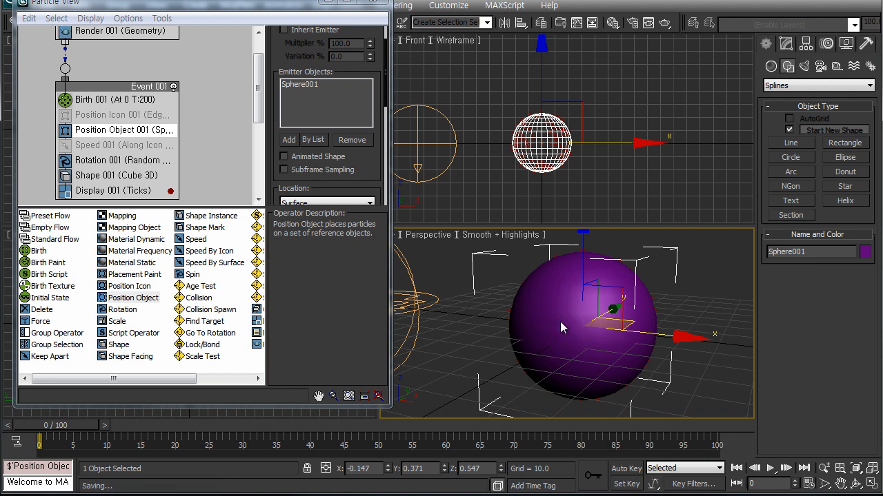
# Change the sphere's object color to light blue and inspect the particles on its surface at frame 0.
pyautogui.click(864, 253)
pyautogui.click(463, 205)
pyautogui.click(510, 319)
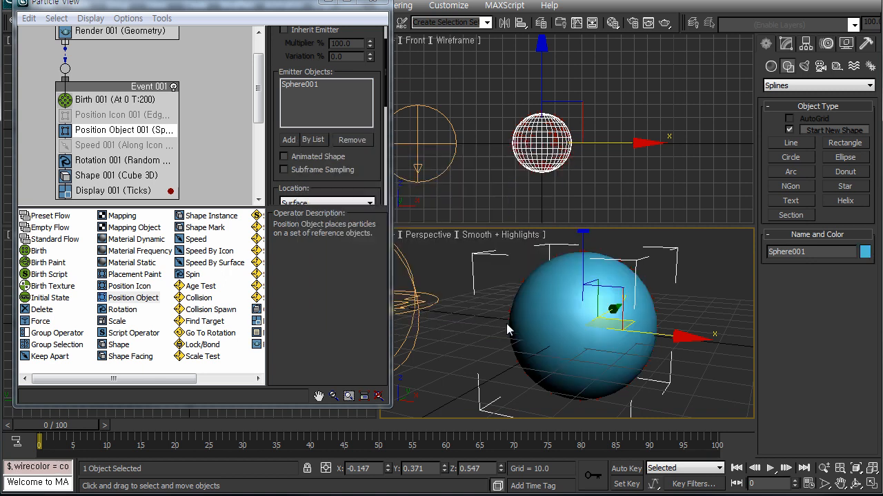
pyautogui.moveTo(39, 427)
pyautogui.mouseDown()
pyautogui.moveTo(142, 426)
pyautogui.moveTo(36, 425)
pyautogui.mouseUp()
pyautogui.scroll(4, 577, 338)
pyautogui.scroll(-4, 580, 339)
pyautogui.scroll(1, 579, 339)
pyautogui.scroll(-1, 577, 340)
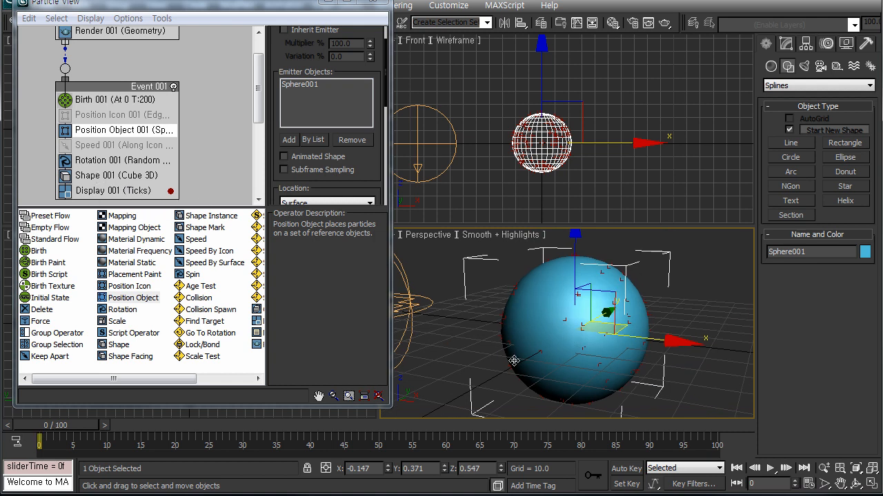
# Set the Display 001 operator's particle type to Diamonds and check the particles at frame 0.
pyautogui.click(116, 191)
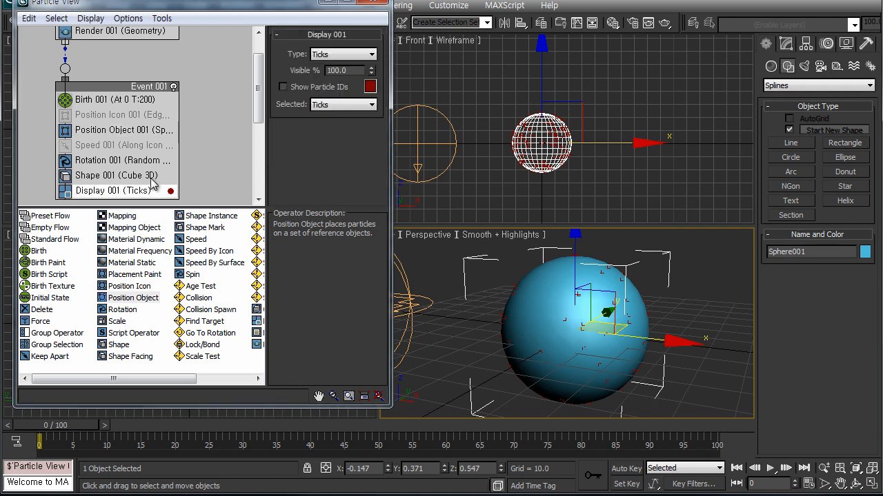
pyautogui.click(326, 55)
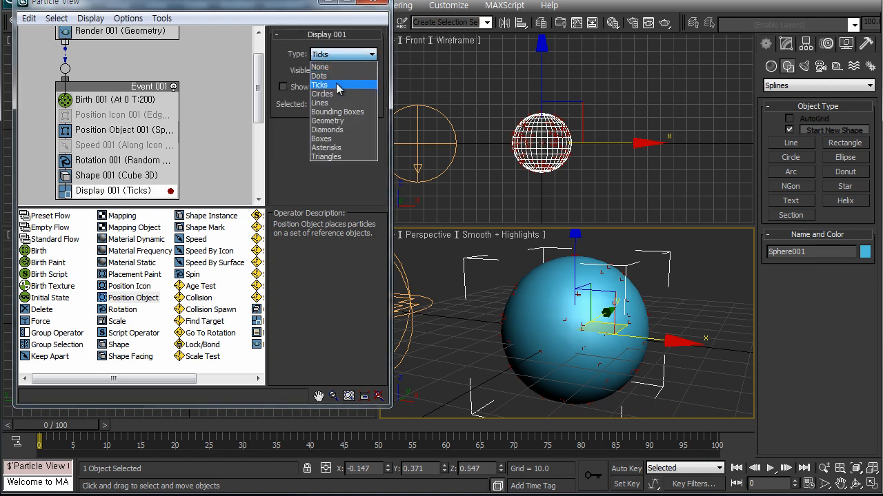
pyautogui.click(344, 129)
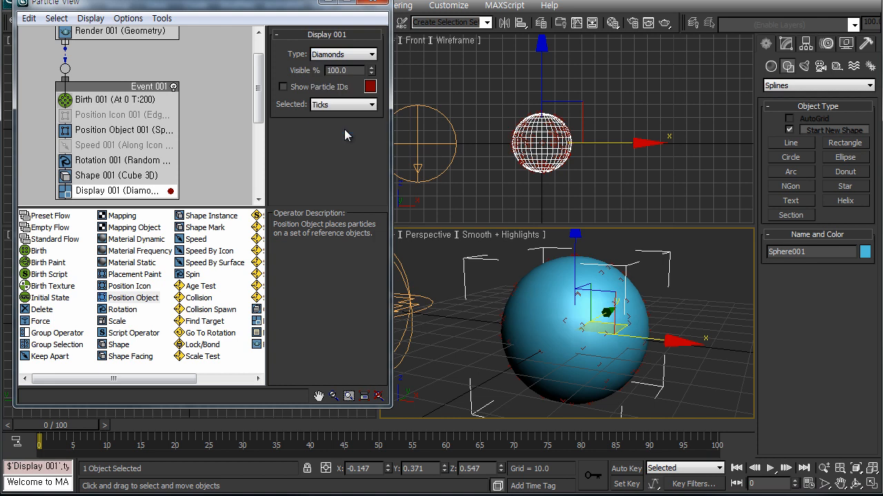
pyautogui.moveTo(64, 426); pyautogui.dragTo(34, 442)
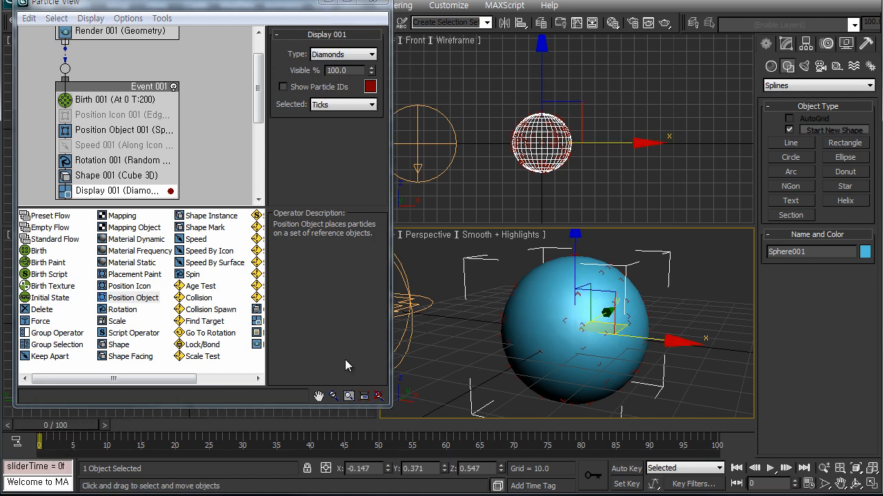
# Create a cylinder of about 18 radius and a box about 36 by 27 beside the sphere in the Front viewport.
pyautogui.click(137, 135)
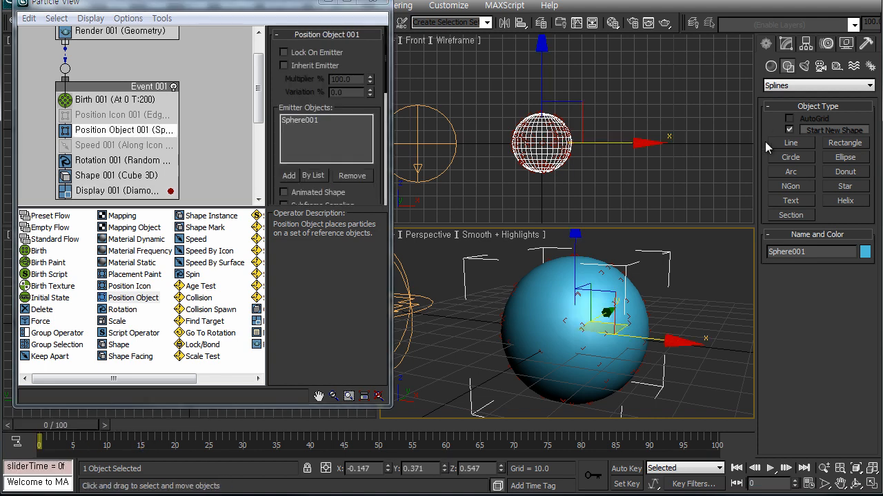
pyautogui.click(771, 67)
pyautogui.click(791, 148)
pyautogui.click(791, 160)
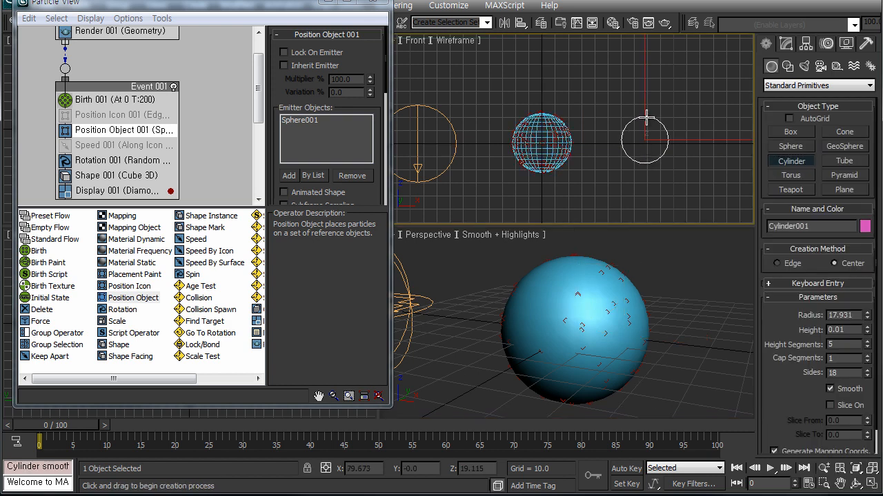
pyautogui.click(791, 132)
pyautogui.moveTo(695, 156); pyautogui.dragTo(687, 162)
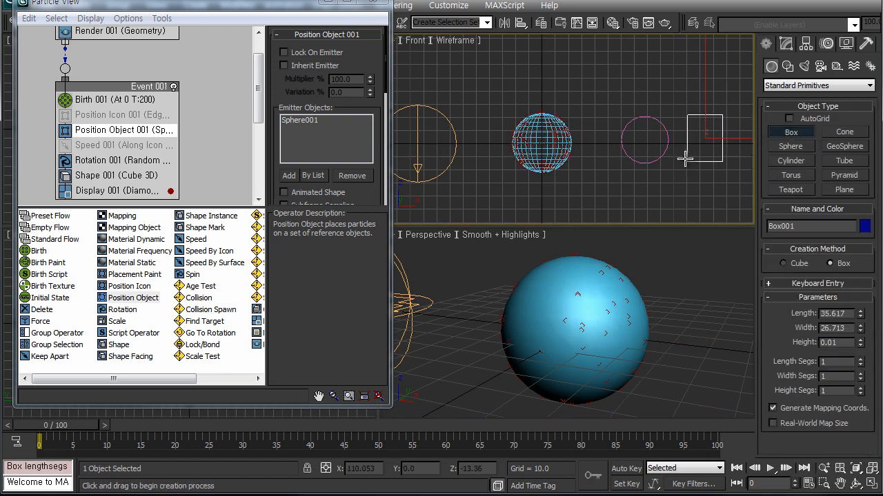
pyautogui.click(680, 98)
pyautogui.rightClick(682, 102)
# Add the cylinder and the box to the Emitter Objects of Position Object 001 and inspect their surface particles.
pyautogui.scroll(-4, 528, 338)
pyautogui.hotkey('alt', 'z')
pyautogui.moveTo(531, 334); pyautogui.dragTo(493, 314, button='middle')
pyautogui.rightClick(459, 314)
pyautogui.click(289, 175)
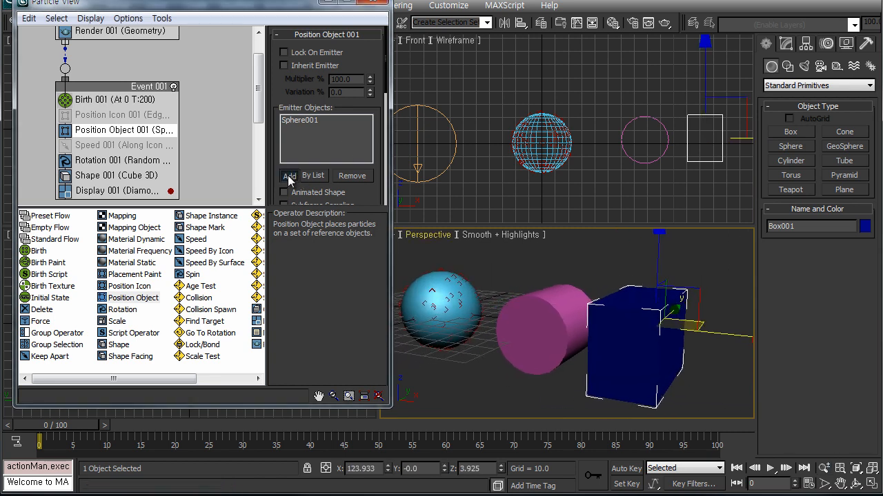
pyautogui.click(517, 294)
pyautogui.click(640, 343)
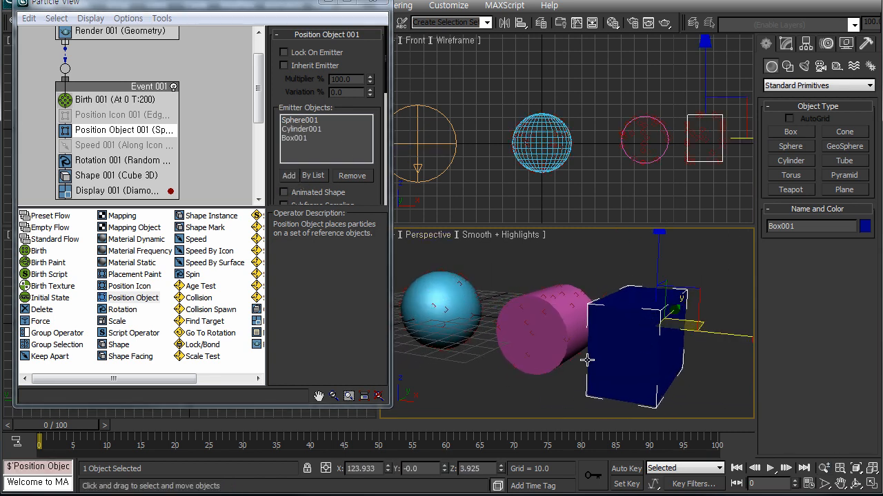
pyautogui.moveTo(498, 337); pyautogui.dragTo(536, 332, button='middle')
pyautogui.rightClick(535, 331)
pyautogui.moveTo(64, 431); pyautogui.dragTo(61, 430)
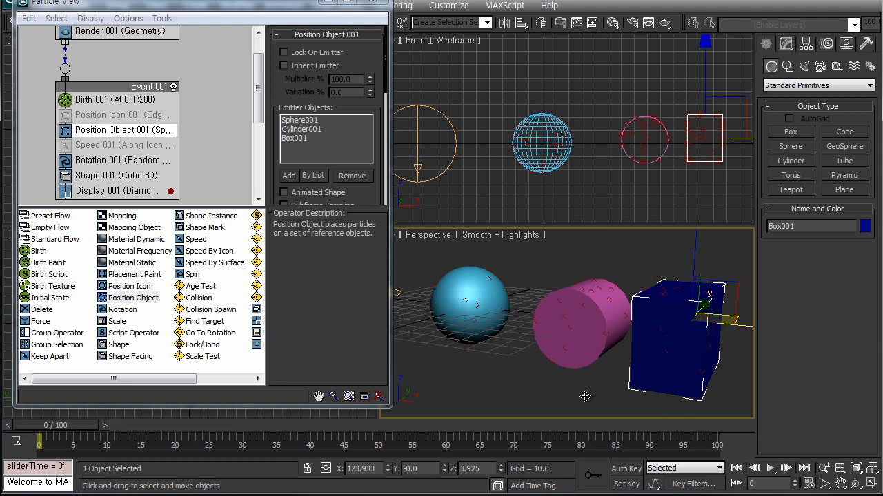
pyautogui.scroll(3, 601, 207)
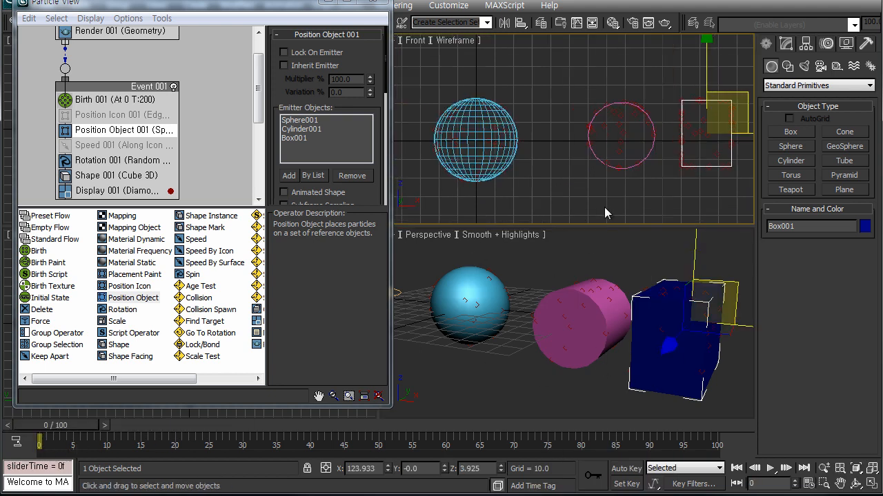
pyautogui.moveTo(516, 301); pyautogui.dragTo(521, 308, button='middle')
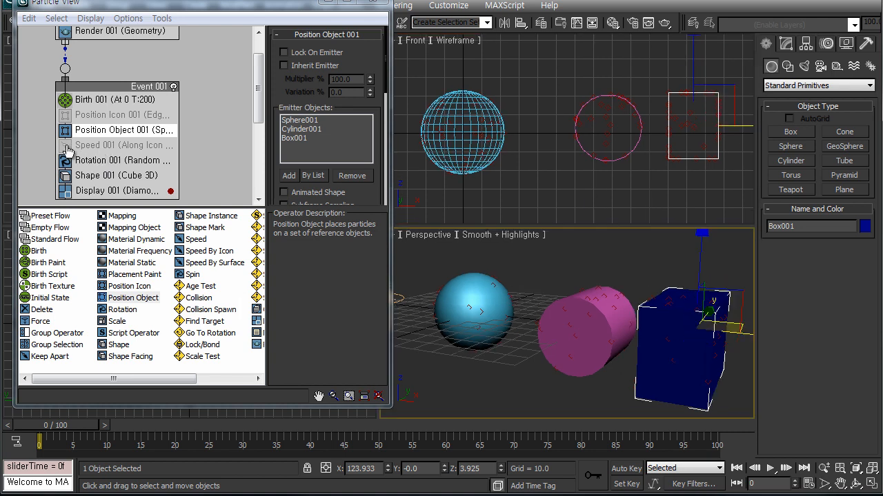
# Turn on the Speed 001 operator, set its direction to Random 3D and its speed to 20, and advance to frame 2.
pyautogui.click(123, 147)
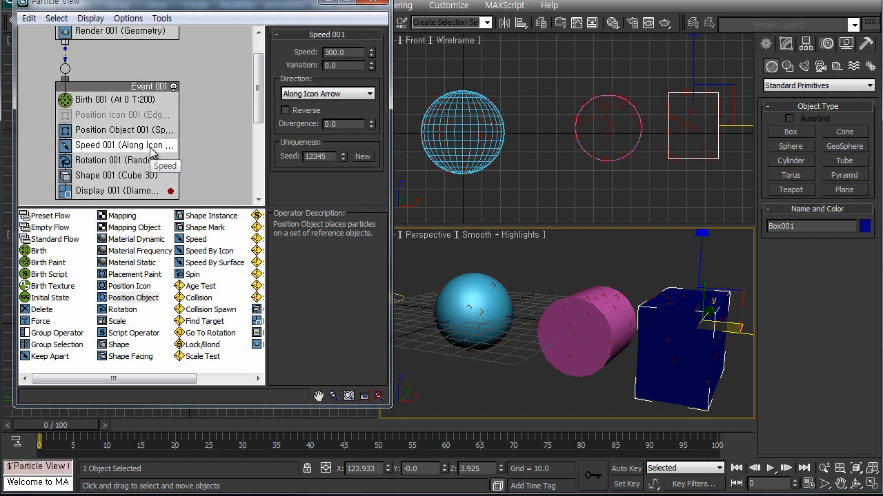
pyautogui.moveTo(469, 313); pyautogui.dragTo(481, 333, button='middle')
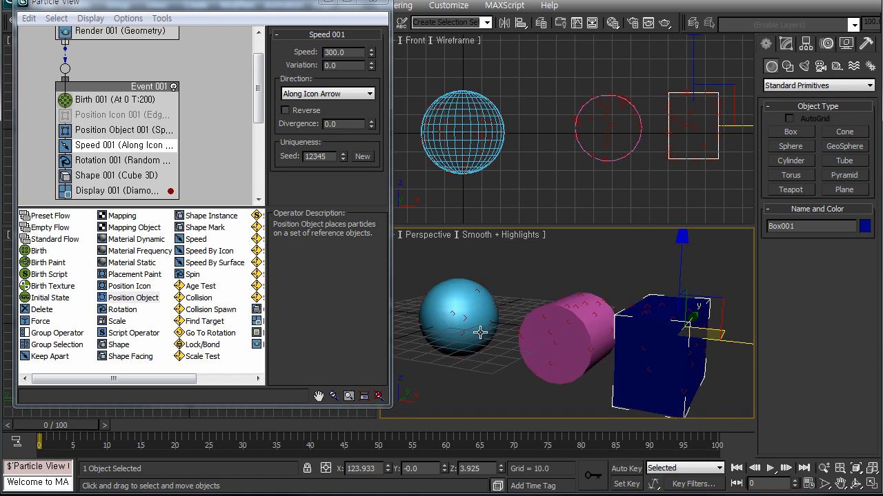
pyautogui.click(338, 95)
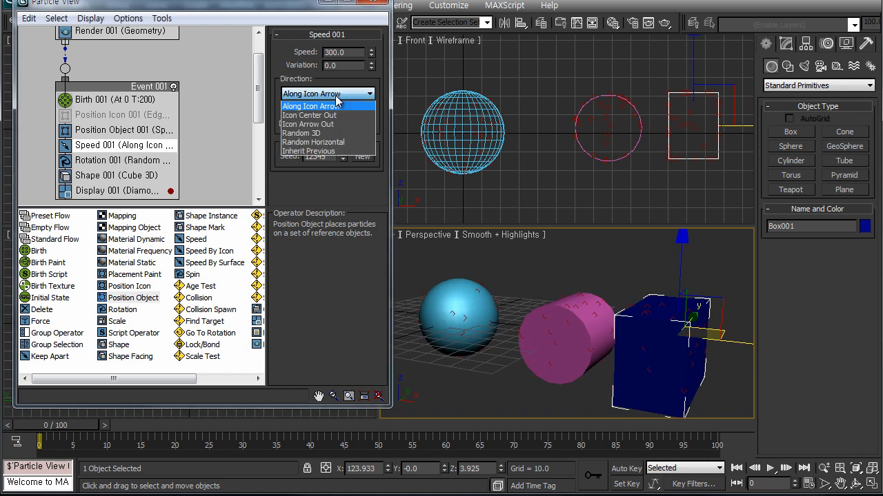
pyautogui.click(336, 133)
pyautogui.doubleClick(350, 54)
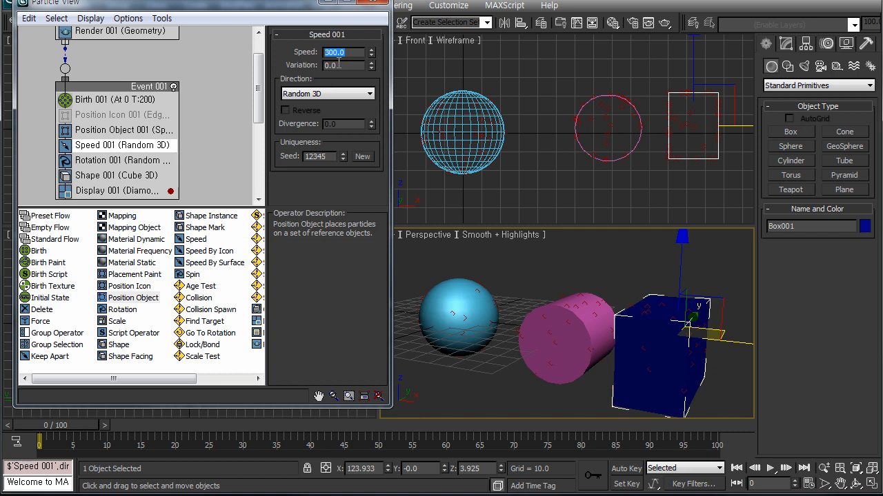
pyautogui.moveTo(88, 429); pyautogui.dragTo(53, 426)
pyautogui.press('w')
# Change the Display 001 particle color to bright red.
pyautogui.click(171, 191)
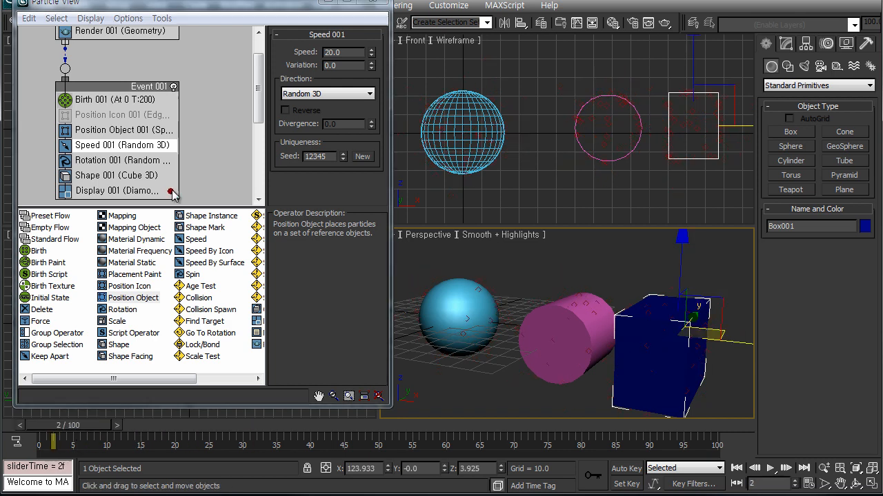
pyautogui.moveTo(341, 108)
pyautogui.mouseDown()
pyautogui.moveTo(348, 116)
pyautogui.moveTo(348, 93)
pyautogui.moveTo(315, 101)
pyautogui.moveTo(328, 52)
pyautogui.mouseUp()
pyautogui.moveTo(350, 93); pyautogui.dragTo(350, 64)
pyautogui.click(449, 167)
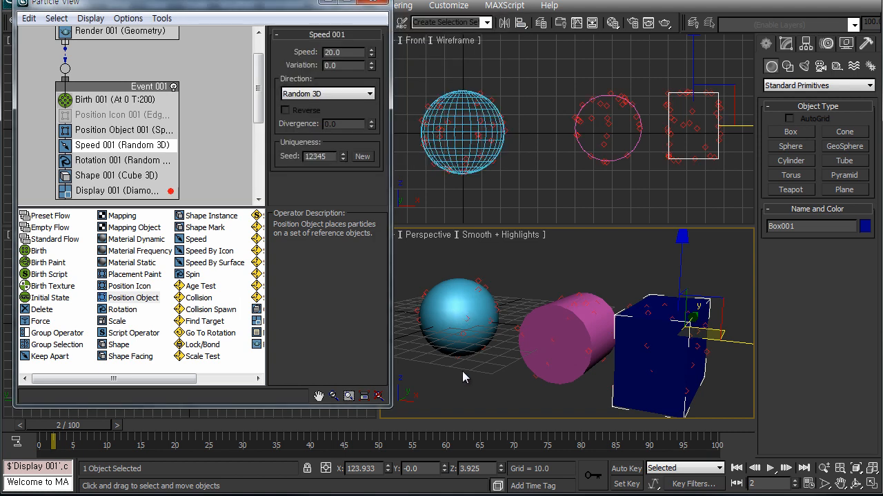
# Set the Display 001 particle color to yellow.
pyautogui.click(171, 193)
pyautogui.moveTo(281, 79); pyautogui.dragTo(242, 50)
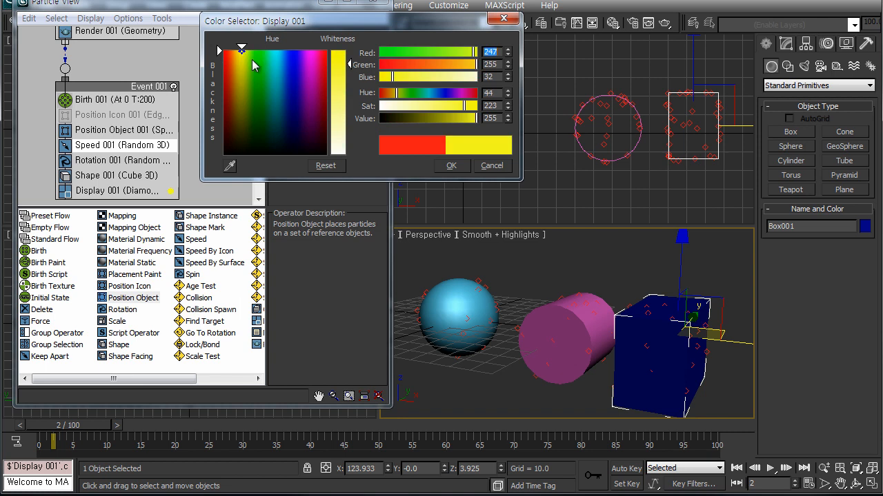
pyautogui.click(455, 168)
# Play the particle animation and compare it with the Speed 001 operator turned off and back on.
pyautogui.press('/')
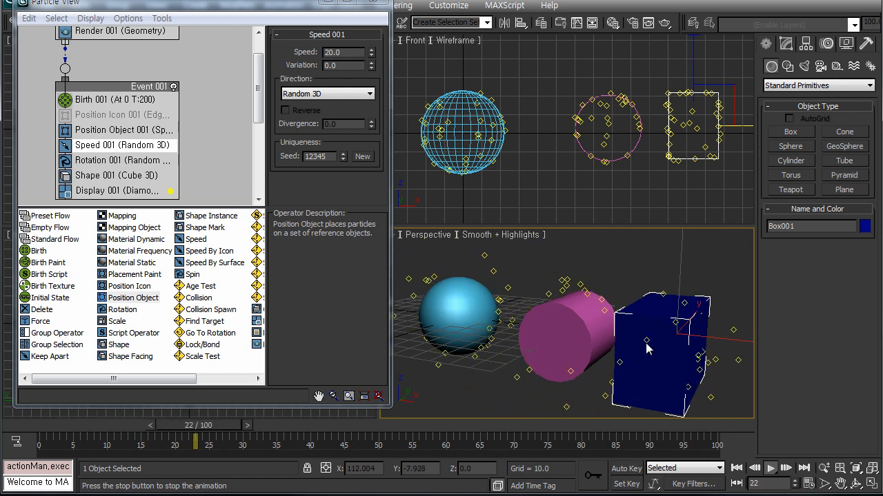
pyautogui.press('/')
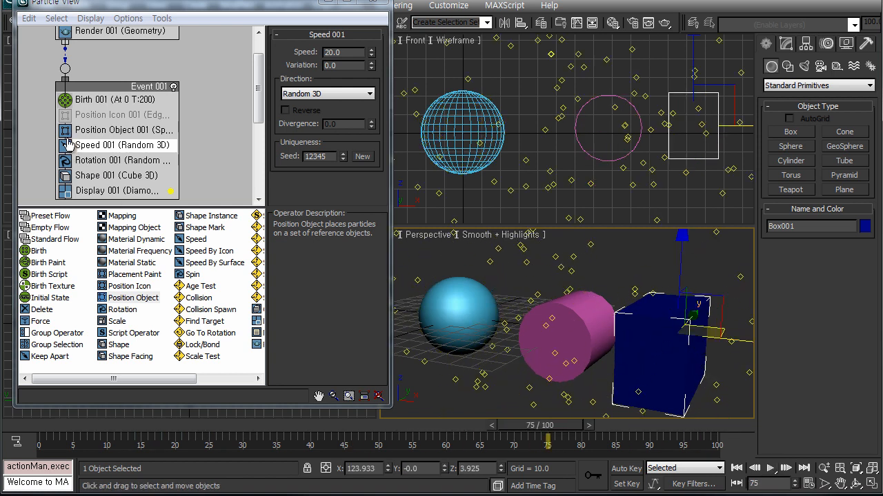
pyautogui.click(64, 147)
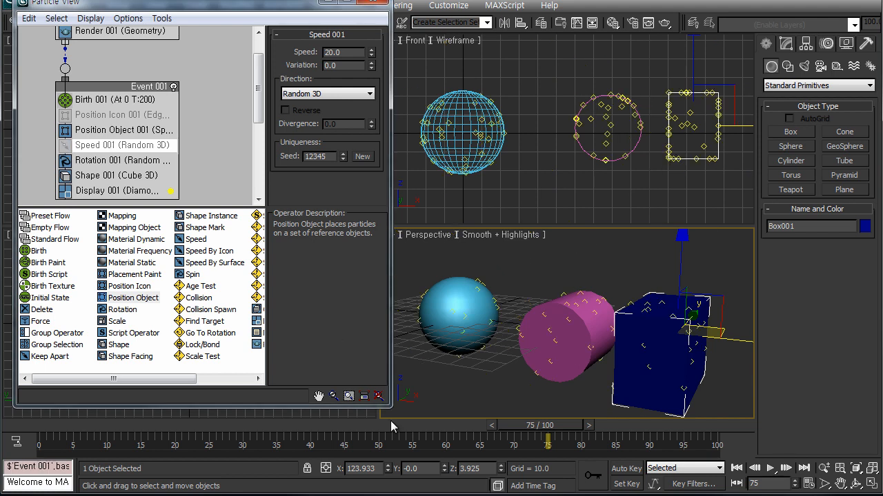
pyautogui.moveTo(525, 427); pyautogui.dragTo(42, 428)
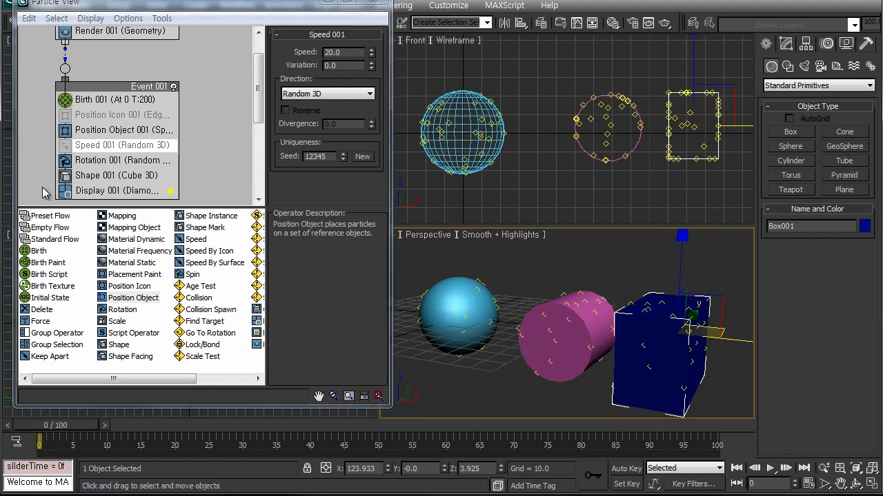
pyautogui.click(66, 151)
pyautogui.press('/')
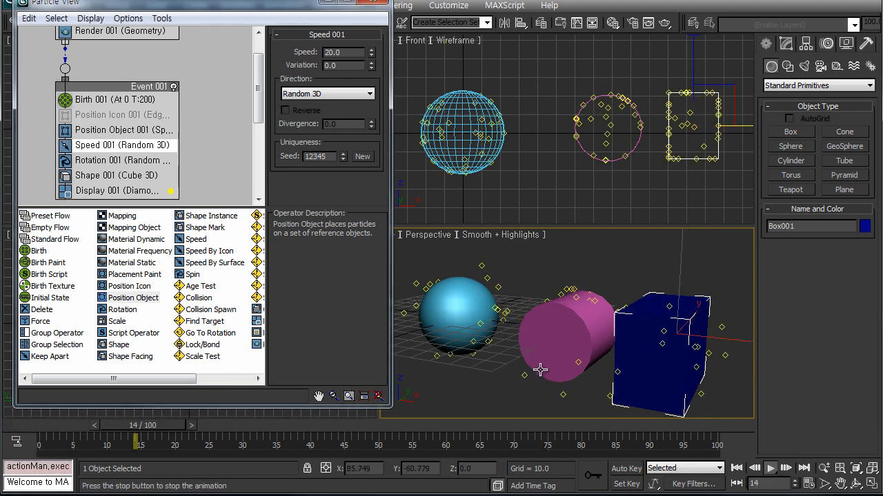
pyautogui.press('/')
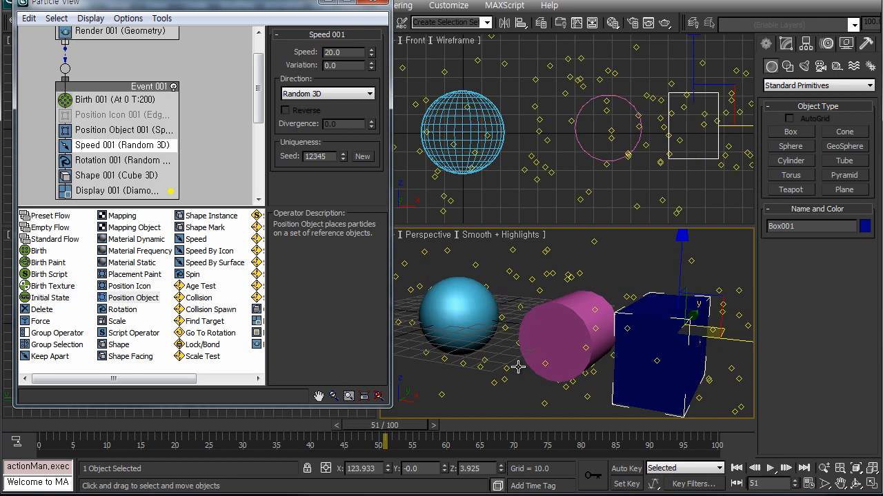
# Try deleting the cylinder and the box together in the Front viewport, and undo the deletion.
pyautogui.click(125, 131)
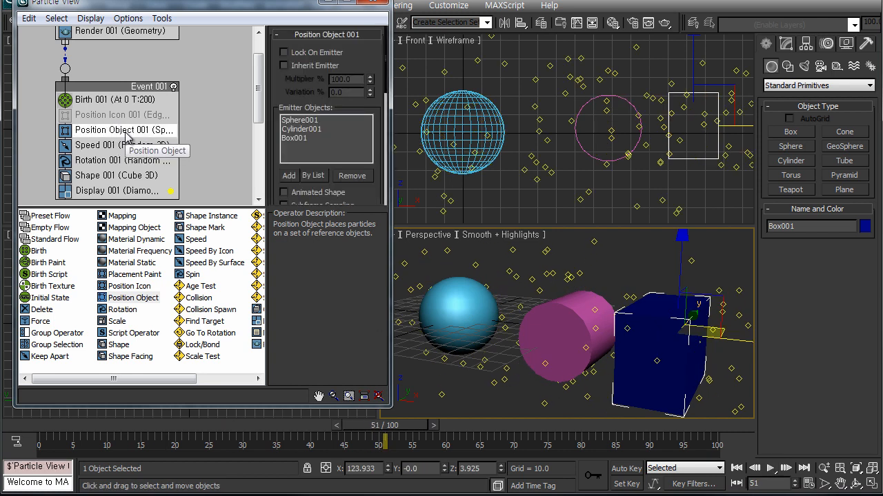
pyautogui.moveTo(557, 84); pyautogui.dragTo(741, 188)
pyautogui.press('Delete')
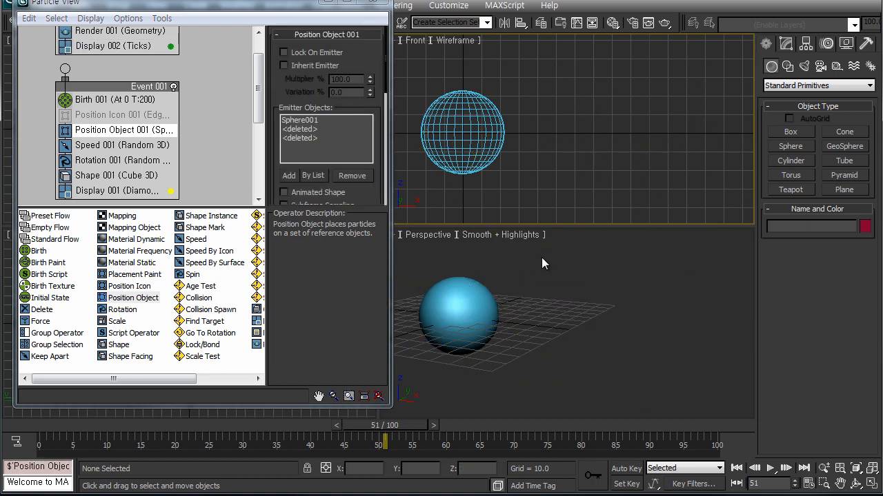
pyautogui.moveTo(581, 173)
pyautogui.mouseDown(button='middle')
pyautogui.moveTo(604, 175)
pyautogui.moveTo(570, 160)
pyautogui.mouseUp(button='middle')
pyautogui.hotkey('ctrl', 'z')
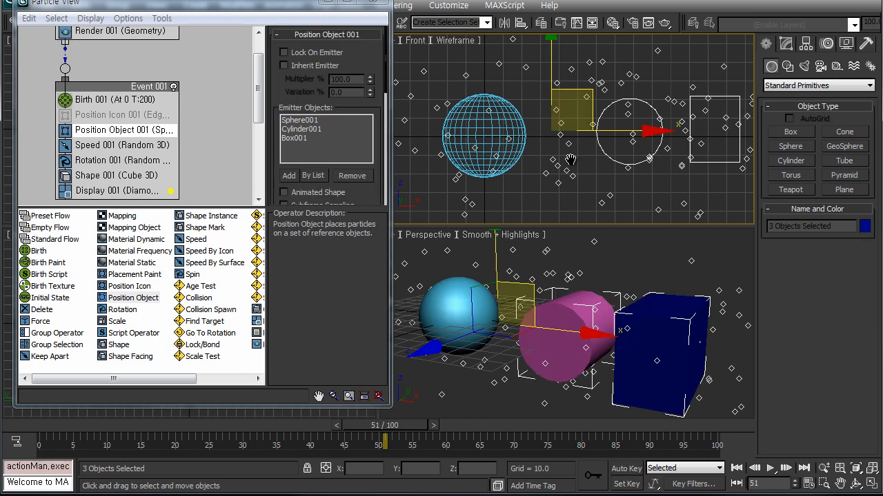
# Delete the cylinder and the box one at a time, and inspect the particles around the sphere at frame 21.
pyautogui.click(631, 194)
pyautogui.click(615, 164)
pyautogui.press('Delete')
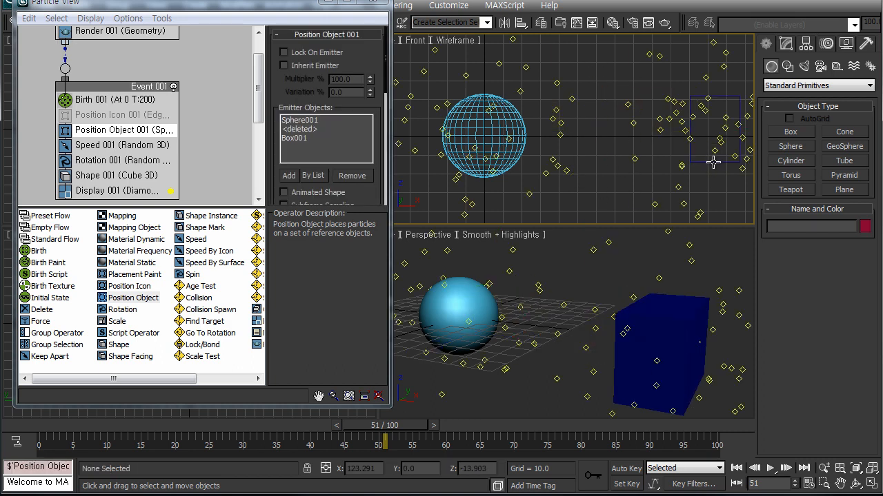
pyautogui.click(714, 163)
pyautogui.press('Delete')
pyautogui.moveTo(370, 430); pyautogui.dragTo(167, 430)
pyautogui.moveTo(455, 399); pyautogui.dragTo(567, 394, button='middle')
pyautogui.scroll(4, 536, 408)
pyautogui.scroll(-4, 565, 400)
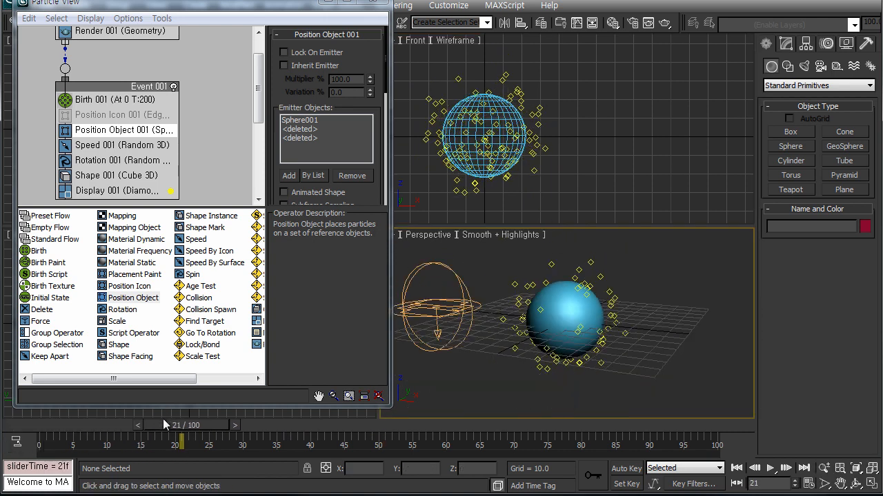
# Return to frame 0 and compare the particles with the Speed 001 operator turned off and back on.
pyautogui.moveTo(193, 428); pyautogui.dragTo(57, 428)
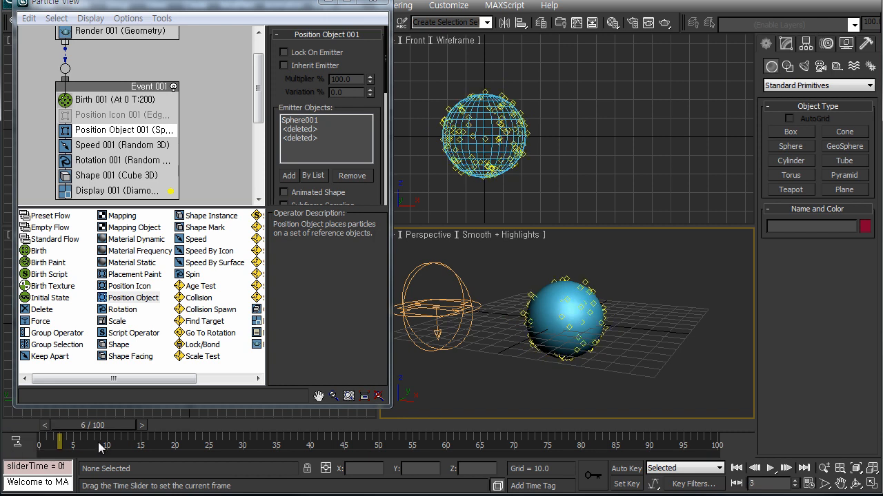
pyautogui.click(68, 146)
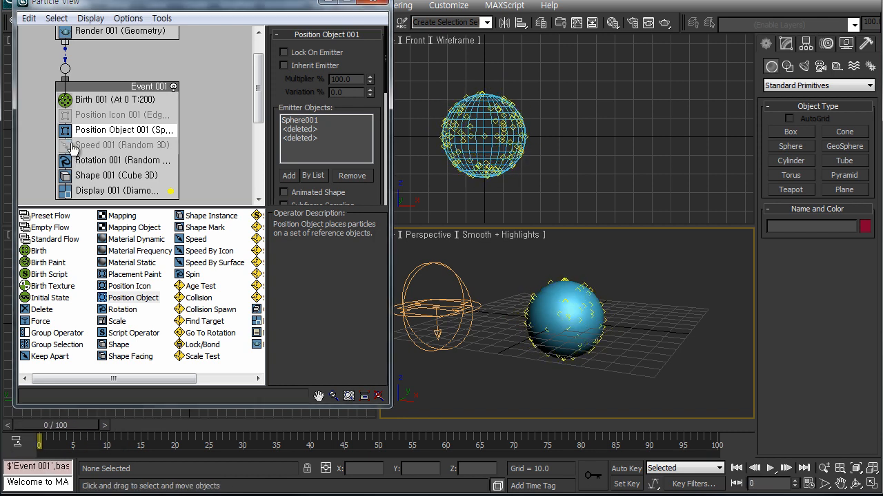
pyautogui.click(68, 146)
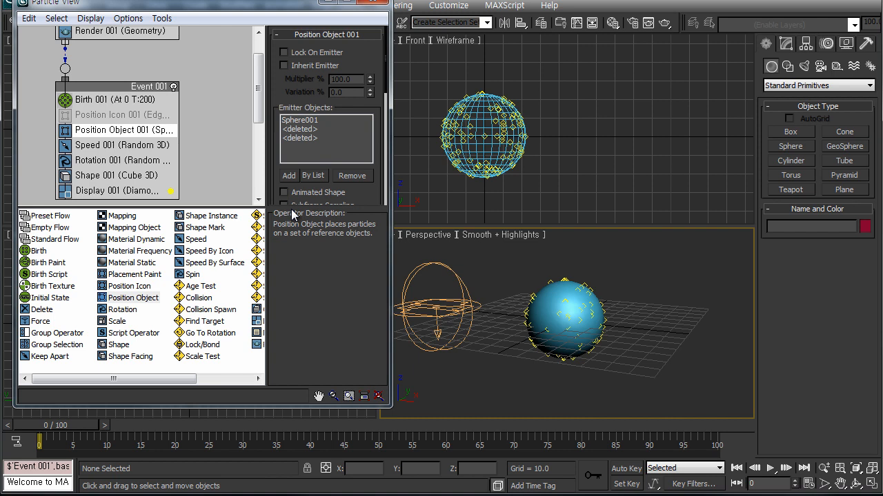
# Set the Display 001 type to Geometry so the particles show as actual cubes on the sphere.
pyautogui.moveTo(511, 188); pyautogui.dragTo(590, 179, button='middle')
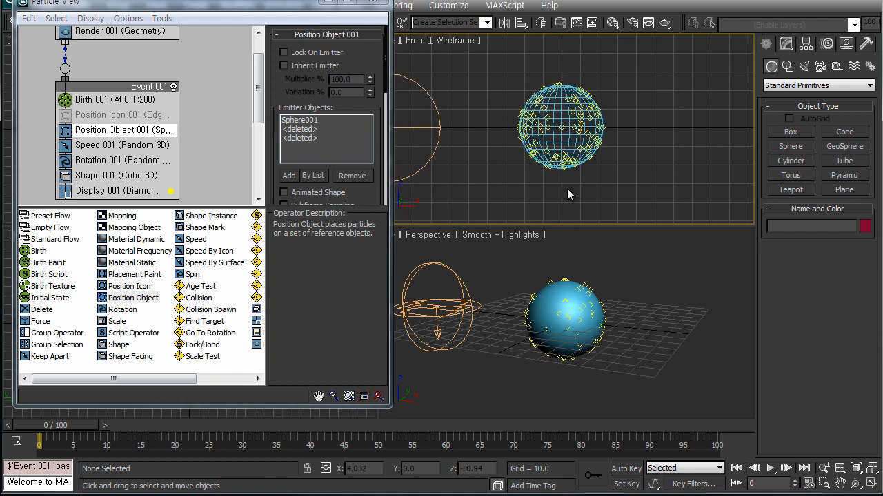
pyautogui.click(107, 179)
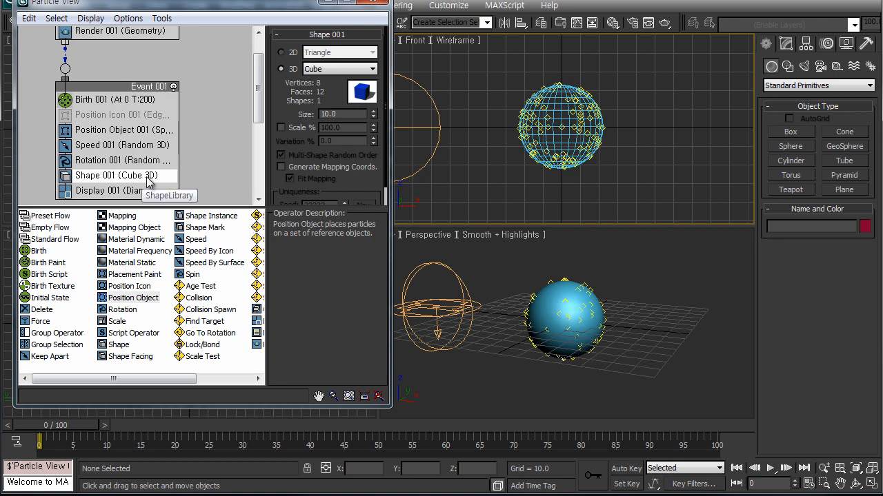
pyautogui.click(122, 195)
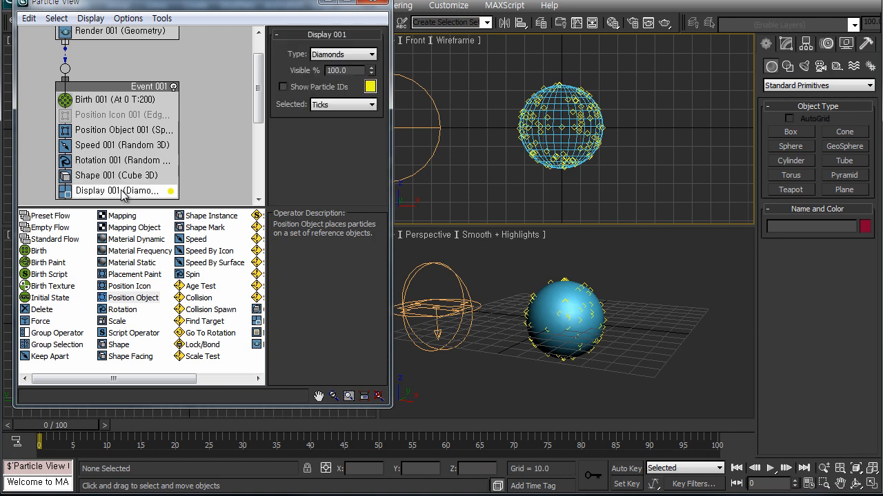
pyautogui.click(341, 55)
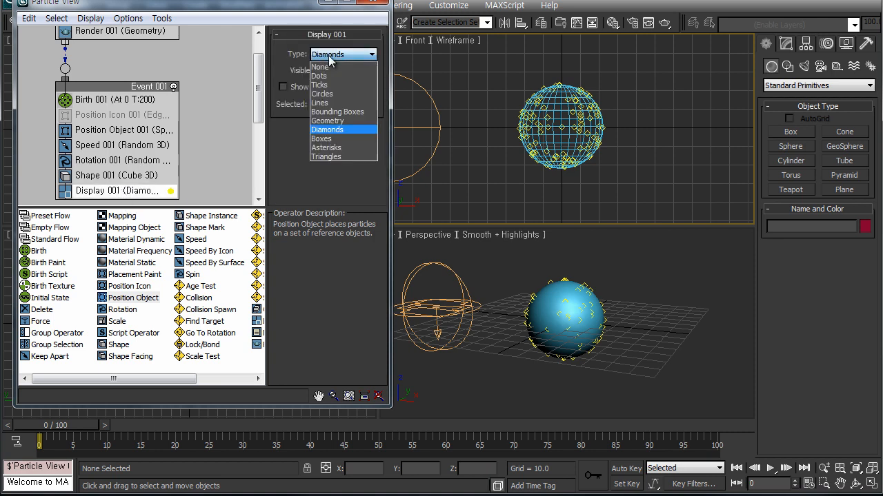
pyautogui.click(326, 121)
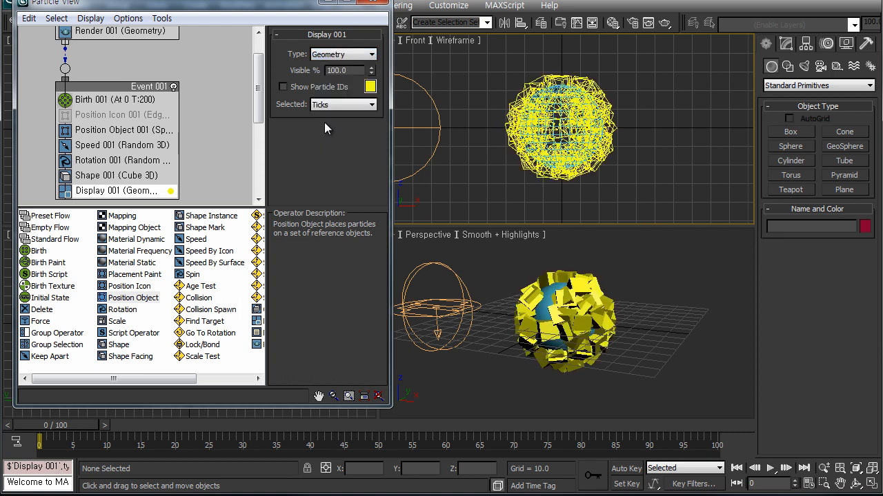
pyautogui.click(533, 318)
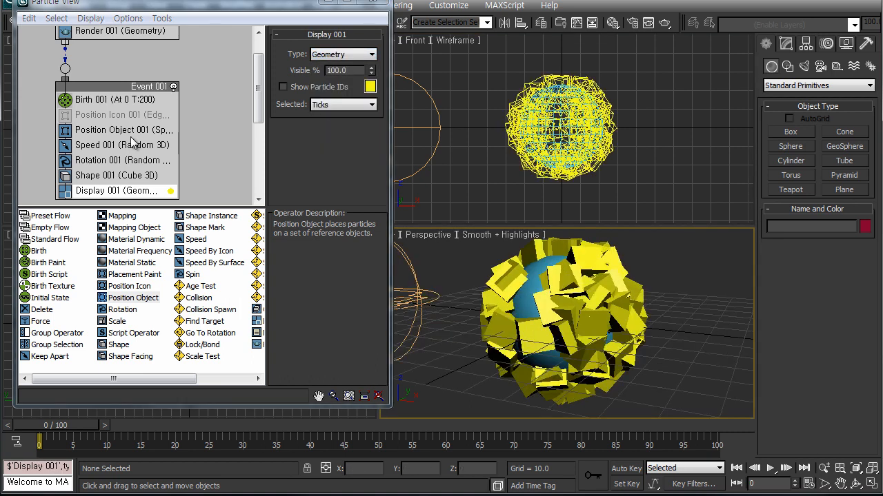
# Set the Shape 001 cube size to 3.0.
pyautogui.click(110, 177)
pyautogui.doubleClick(334, 112)
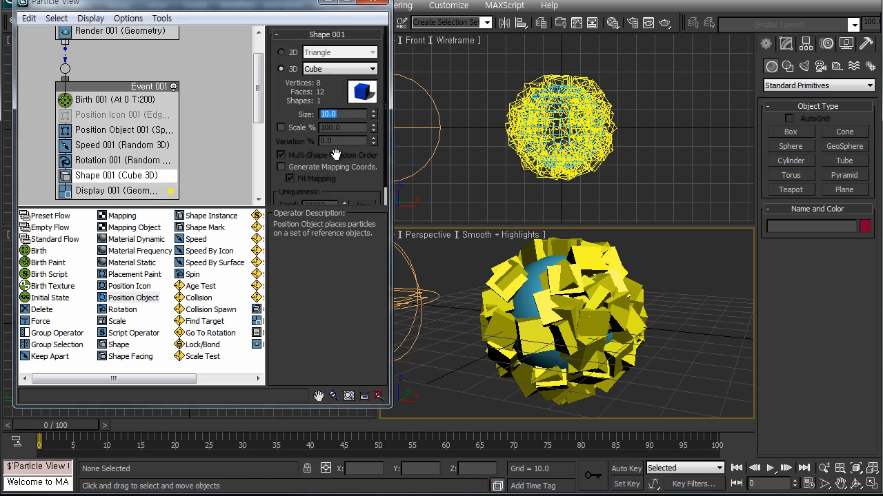
pyautogui.write('1')
pyautogui.press('Return')
pyautogui.write('3')
pyautogui.press('Return')
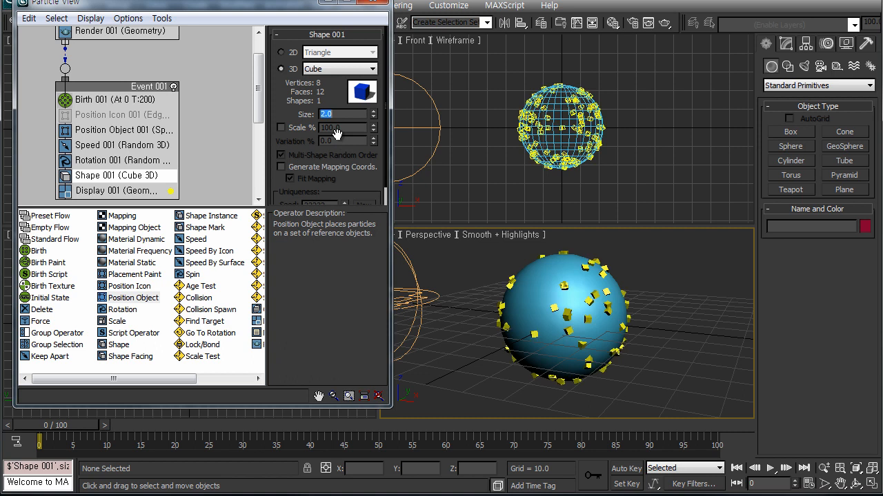
pyautogui.click(476, 329)
pyautogui.scroll(5, 477, 329)
pyautogui.scroll(-5, 478, 327)
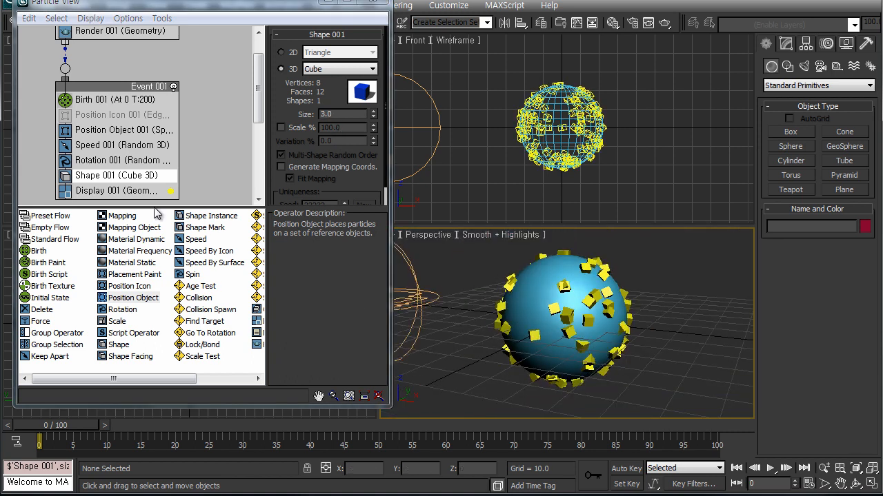
# Turn off the Rotation 001 operator and inspect the cubes around the sphere in a maximized Perspective viewport without Particle View.
pyautogui.click(65, 160)
pyautogui.click(66, 163)
pyautogui.click(65, 161)
pyautogui.click(473, 329)
pyautogui.scroll(5, 473, 329)
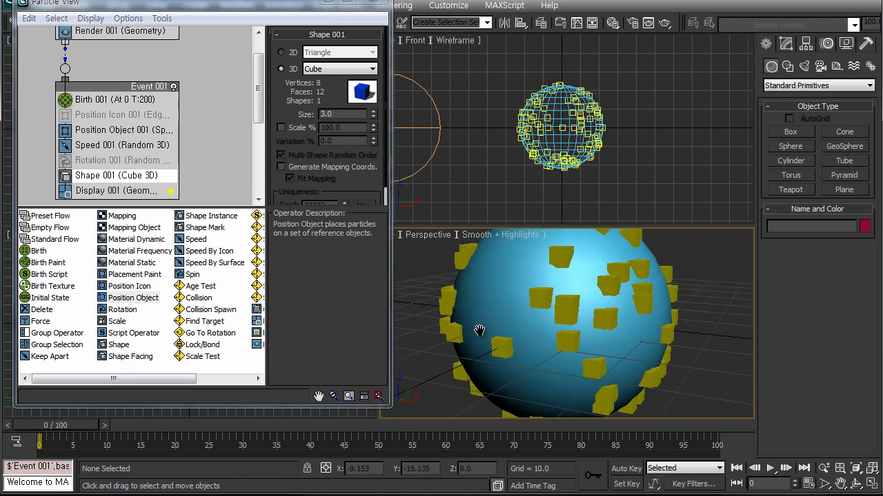
pyautogui.hotkey('alt', 'w')
pyautogui.scroll(-4, 474, 252)
pyautogui.keyDown('alt'); pyautogui.moveTo(474, 253); pyautogui.dragTo(448, 217, button='middle'); pyautogui.keyUp('alt')
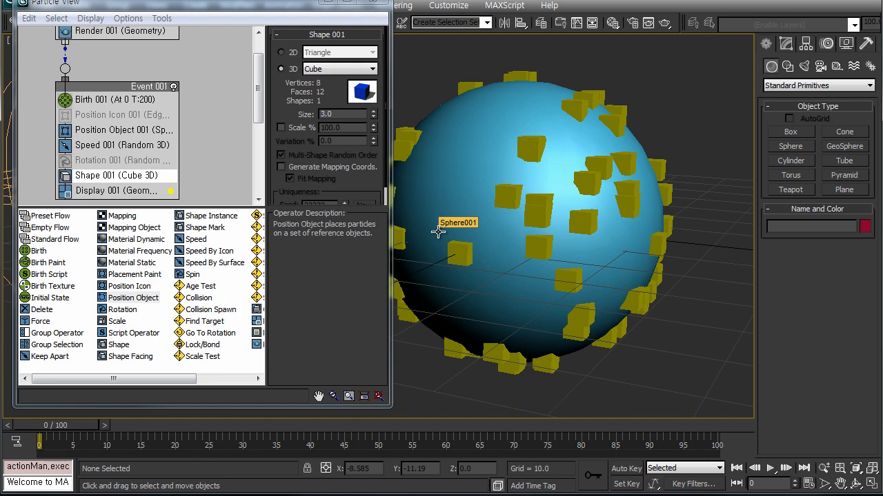
pyautogui.click(322, 4)
pyautogui.keyDown('alt'); pyautogui.moveTo(451, 214); pyautogui.dragTo(343, 165, button='middle'); pyautogui.keyUp('alt')
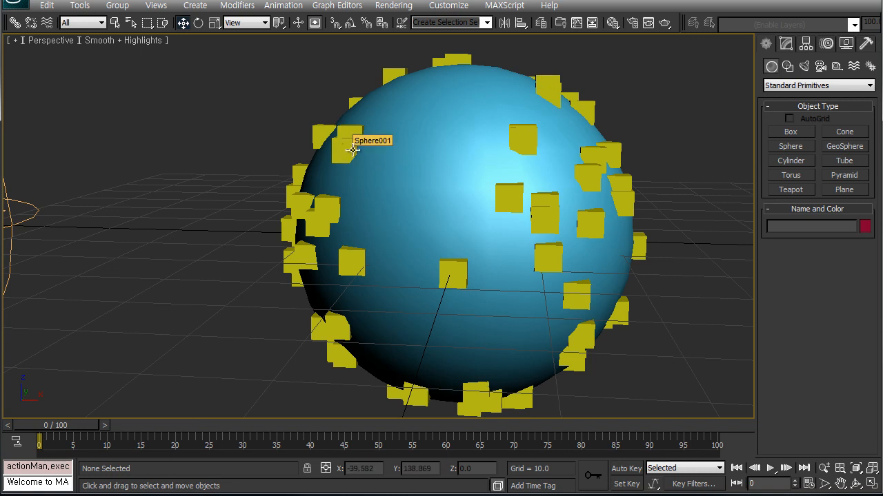
# Create a small cube-like box in the maximized Front viewport and position it on top of the sphere.
pyautogui.click(791, 131)
pyautogui.hotkey('alt', 'w')
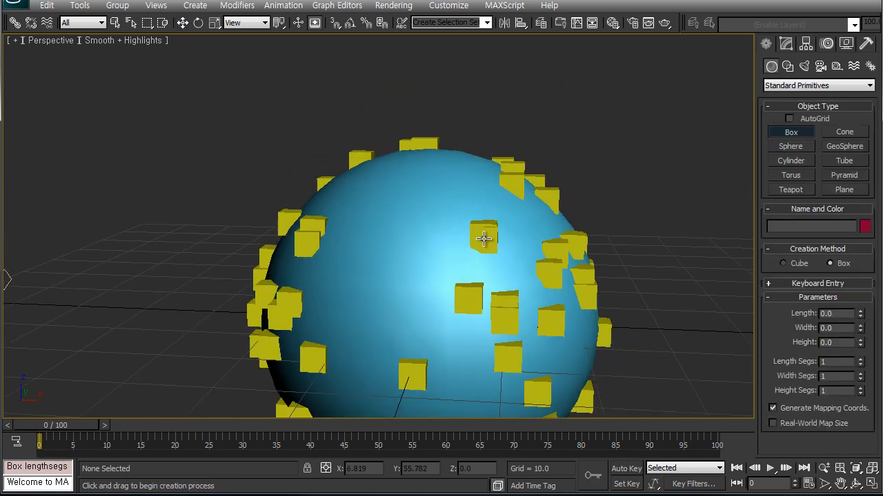
pyautogui.scroll(2, 534, 157)
pyautogui.hotkey('alt', 'w')
pyautogui.scroll(4, 306, 171)
pyautogui.moveTo(311, 149); pyautogui.dragTo(279, 184)
pyautogui.click(297, 196)
pyautogui.press('w')
pyautogui.moveTo(300, 196); pyautogui.dragTo(311, 172, button='middle')
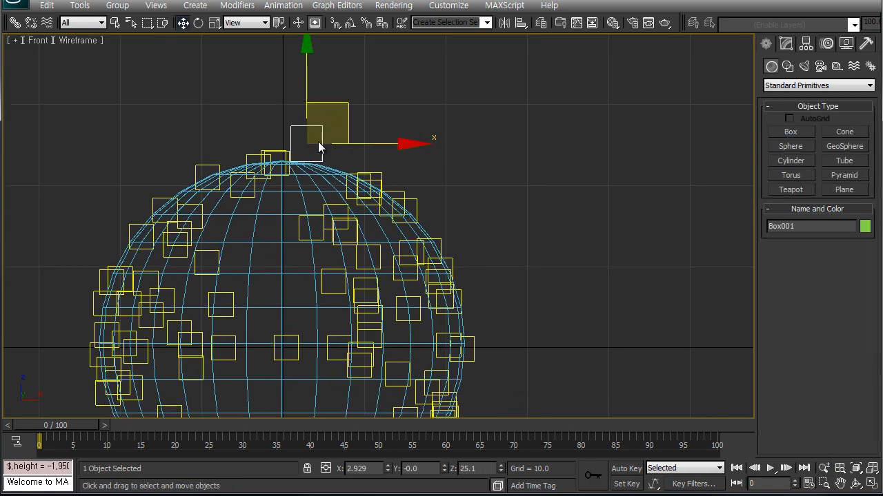
# Clone the box as one copy further along the sphere's upper right curve and rotate it about 23° to follow the surface.
pyautogui.moveTo(349, 107)
pyautogui.mouseDown()
pyautogui.moveTo(364, 105)
pyautogui.moveTo(336, 113)
pyautogui.moveTo(390, 113)
pyautogui.mouseUp()
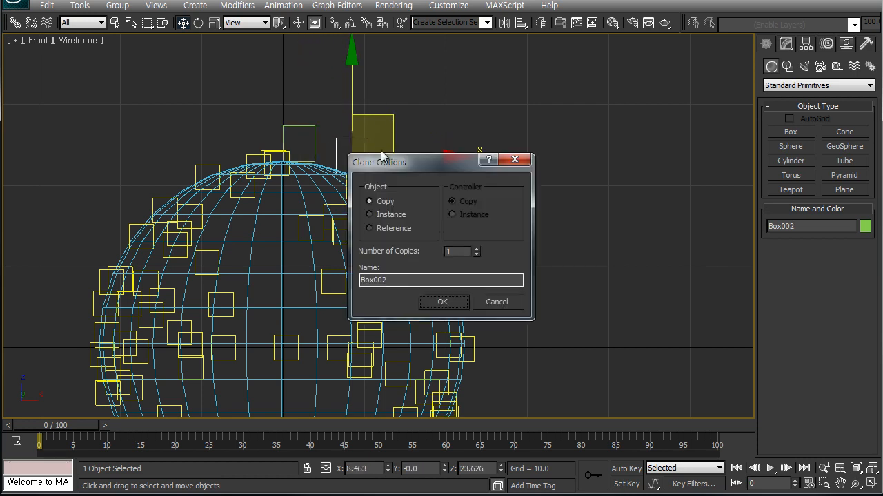
pyautogui.click(444, 301)
pyautogui.press('e')
pyautogui.moveTo(414, 243); pyautogui.dragTo(415, 241)
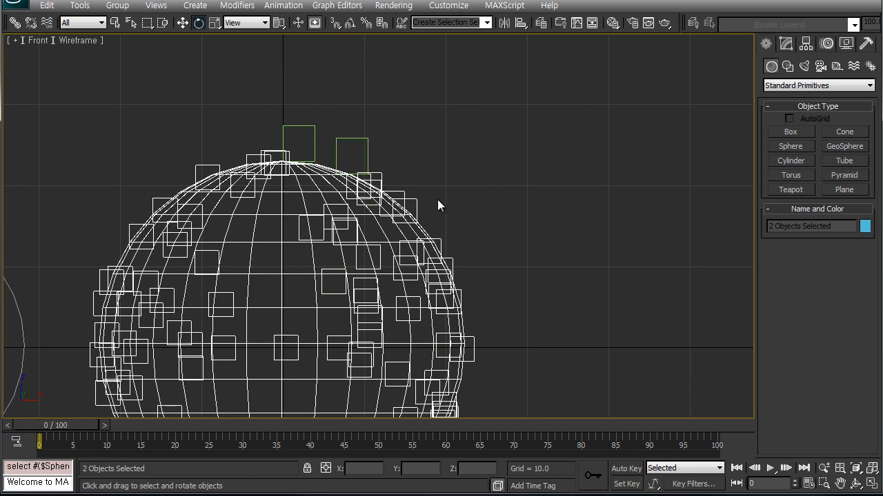
pyautogui.click(359, 158)
pyautogui.moveTo(445, 169); pyautogui.dragTo(431, 214)
# Clone the tilted box further down the sphere's upper right curve and rotate the new copy to follow the steeper surface.
pyautogui.press('w')
pyautogui.moveTo(391, 113)
pyautogui.keyDown('shift'); pyautogui.mouseDown()
pyautogui.moveTo(455, 144)
pyautogui.moveTo(450, 160)
pyautogui.mouseUp(); pyautogui.keyUp('shift')
pyautogui.click(436, 311)
pyautogui.press('e')
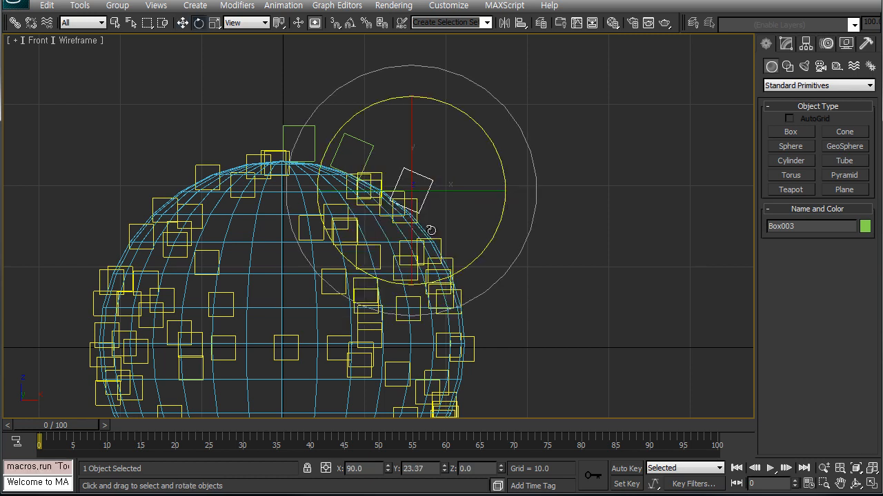
pyautogui.moveTo(482, 248)
pyautogui.mouseDown()
pyautogui.moveTo(474, 268)
pyautogui.moveTo(458, 238)
pyautogui.mouseUp()
pyautogui.click(512, 201)
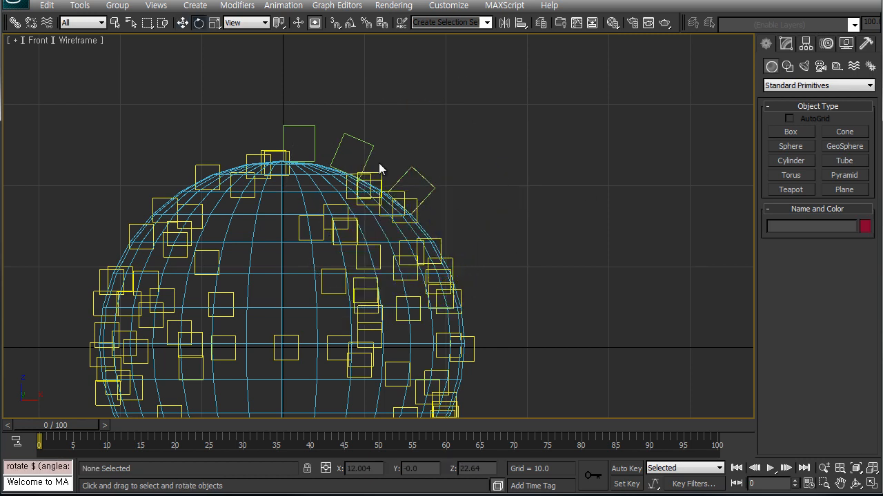
# Shade the Front viewport and compare the three green boxes with the yellow particle cubes.
pyautogui.scroll(5, 350, 178)
pyautogui.press('F3')
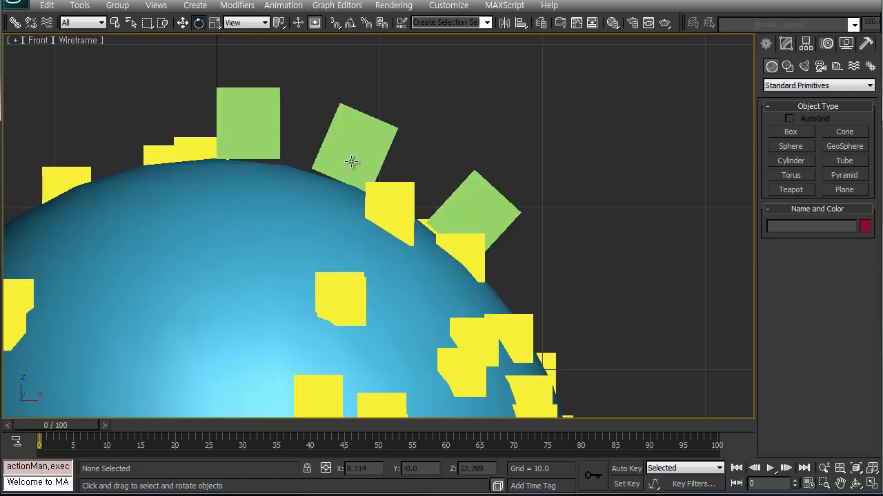
pyautogui.scroll(-4, 533, 317)
pyautogui.moveTo(526, 316); pyautogui.dragTo(551, 252, button='middle')
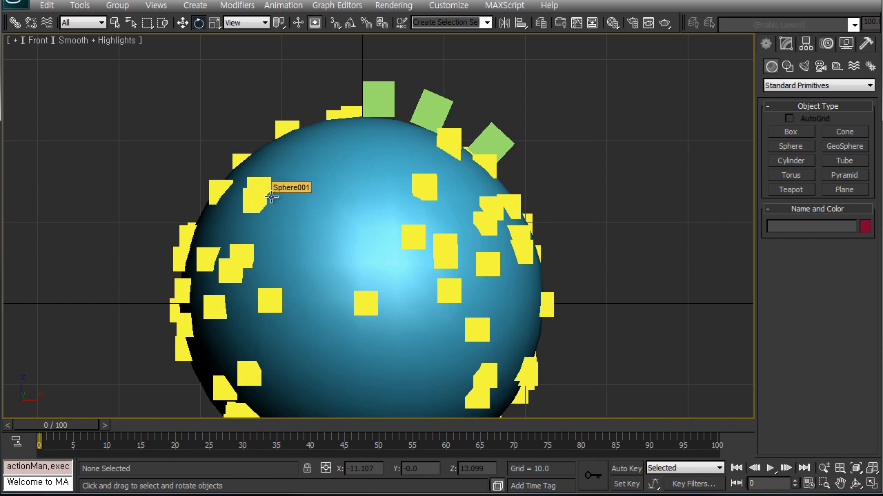
# Delete the three green demonstration boxes one at a time, leaving the sphere and its particles.
pyautogui.click(498, 150)
pyautogui.press('Delete')
pyautogui.click(428, 111)
pyautogui.press('Delete')
pyautogui.click(378, 99)
pyautogui.moveTo(359, 254); pyautogui.dragTo(367, 226, button='middle')
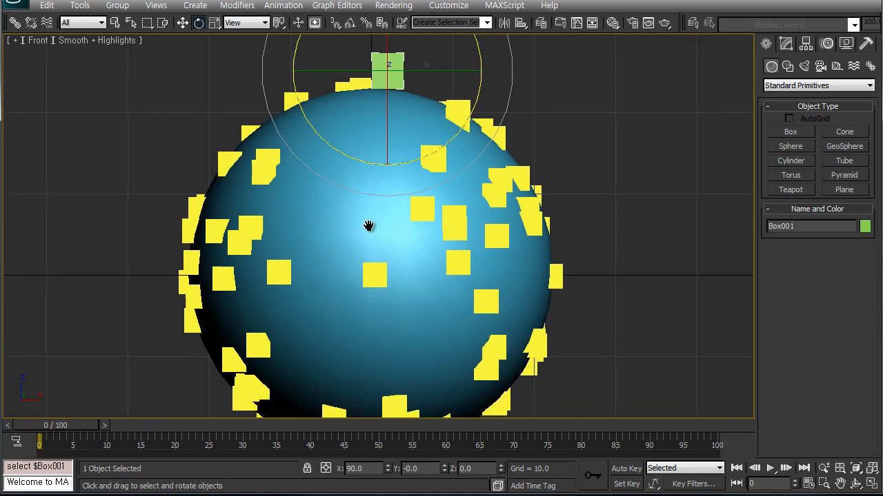
pyautogui.press('Delete')
pyautogui.moveTo(361, 260); pyautogui.dragTo(368, 227, button='middle')
pyautogui.scroll(-1, 367, 224)
pyautogui.scroll(-1, 367, 225)
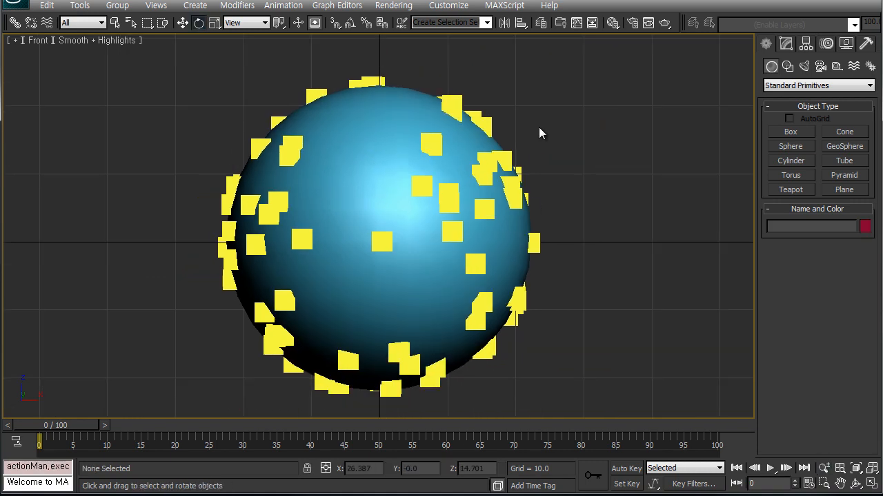
# Reopen Particle View and examine the emitter and Location settings of Position Object 001 alongside the particles on the sphere.
pyautogui.press('6')
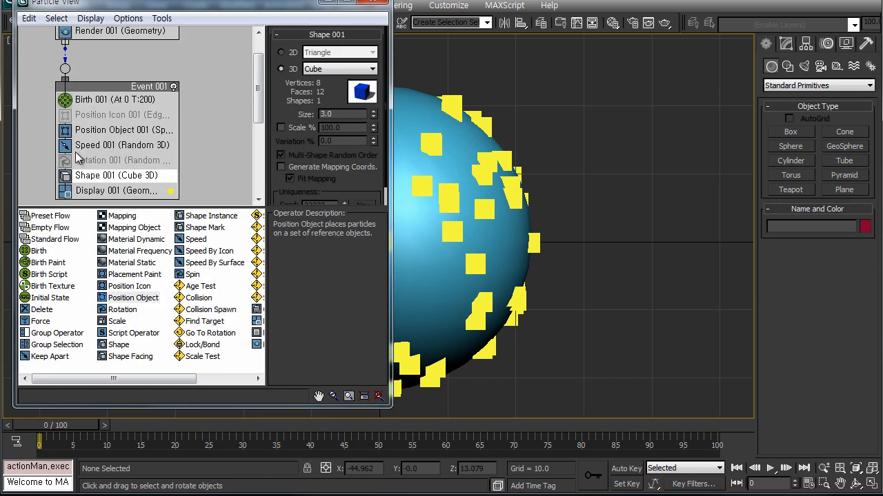
pyautogui.click(122, 131)
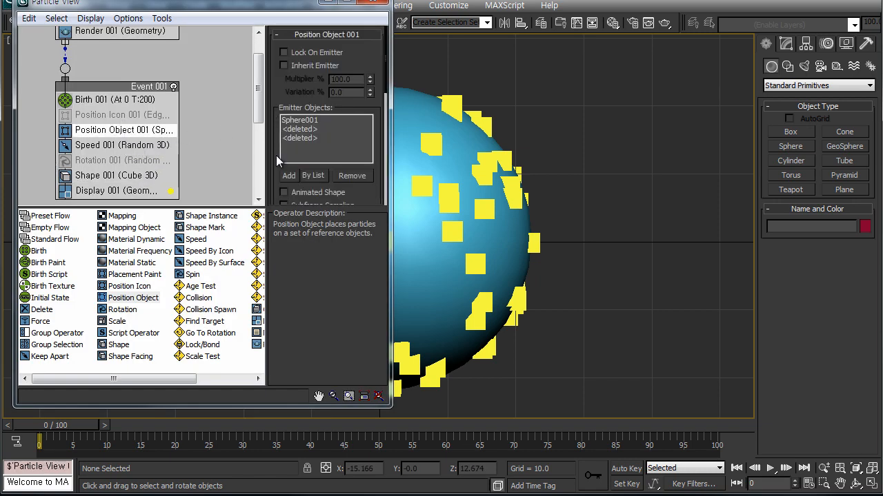
pyautogui.moveTo(276, 155); pyautogui.dragTo(276, 118)
pyautogui.click(308, 93)
pyautogui.click(362, 139)
pyautogui.click(351, 136)
pyautogui.moveTo(384, 170); pyautogui.dragTo(372, 84)
pyautogui.moveTo(485, 252); pyautogui.dragTo(651, 243, button='middle')
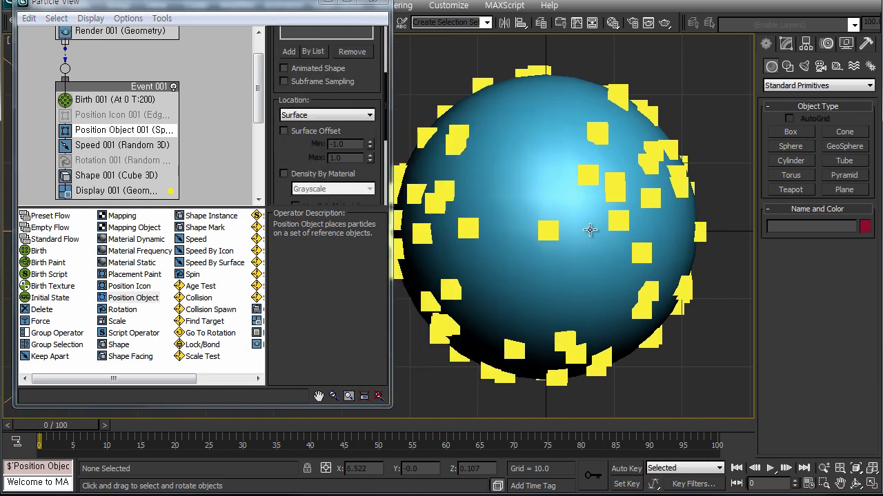
pyautogui.moveTo(582, 231); pyautogui.dragTo(591, 239, button='middle')
pyautogui.scroll(-2, 585, 240)
pyautogui.moveTo(585, 240); pyautogui.dragTo(584, 237)
pyautogui.moveTo(553, 245); pyautogui.dragTo(572, 237, button='middle')
pyautogui.rightClick(571, 237)
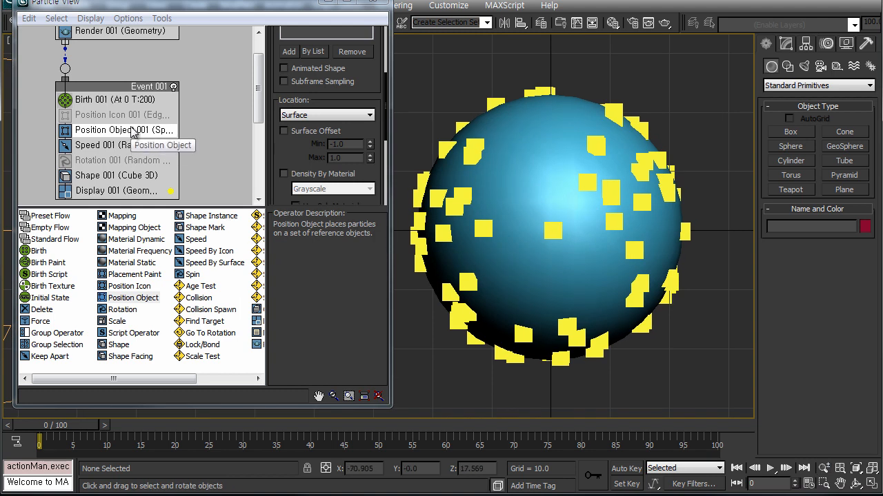
# Try the Diamond and Diamond Long 3D shapes for the Shape 001 particles.
pyautogui.click(115, 176)
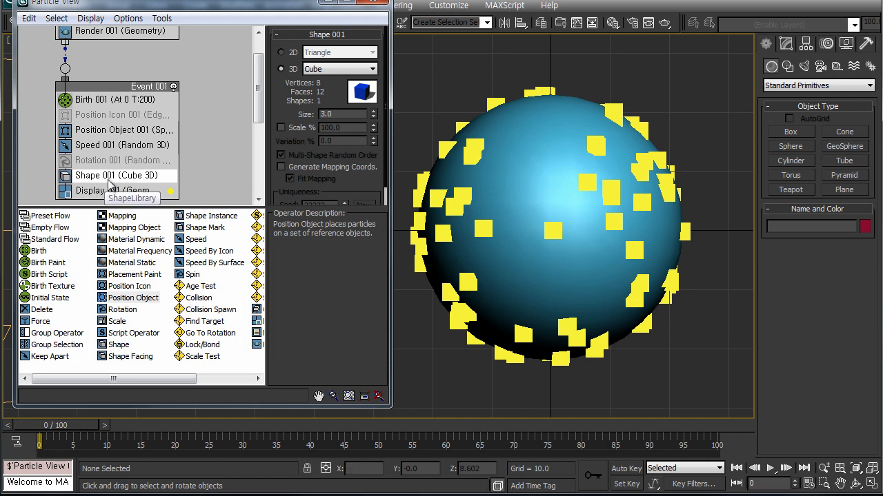
pyautogui.moveTo(599, 226); pyautogui.dragTo(528, 236, button='middle')
pyautogui.click(349, 69)
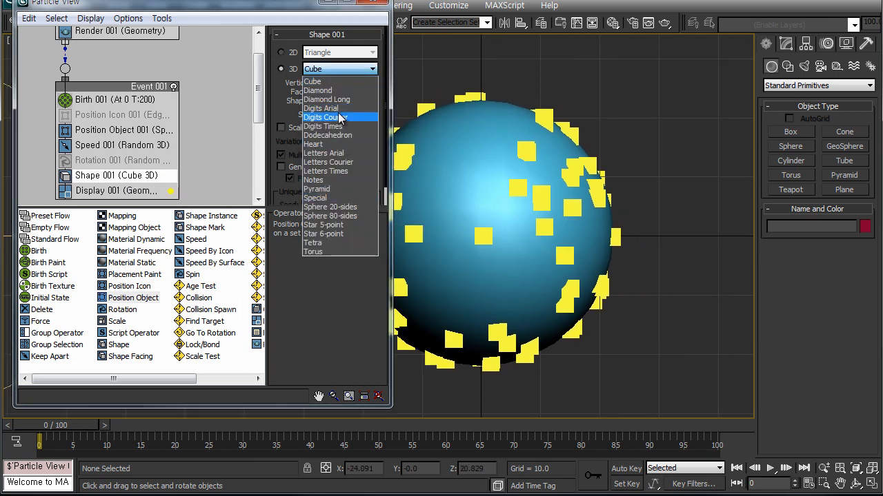
pyautogui.click(333, 91)
pyautogui.click(332, 69)
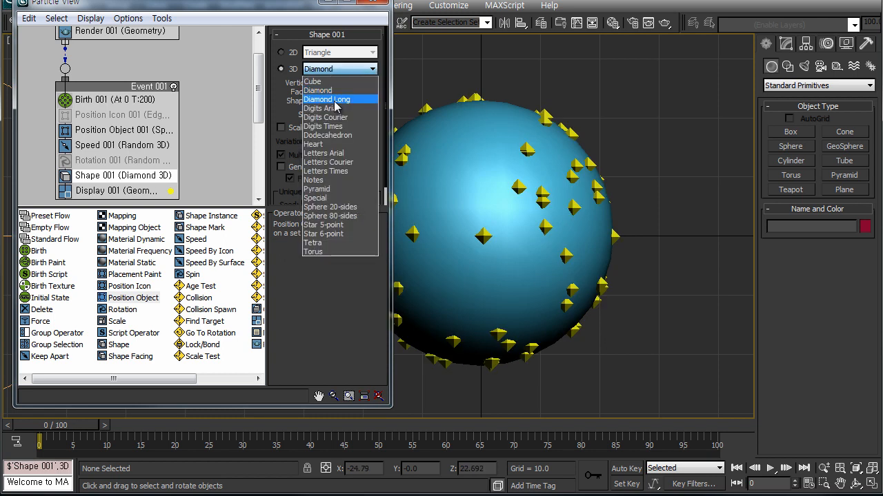
pyautogui.click(336, 94)
# Try the Digits Arial, Dodecahedron, Letters Arial and Letters Times 3D shapes for the Shape 001 particles.
pyautogui.click(333, 71)
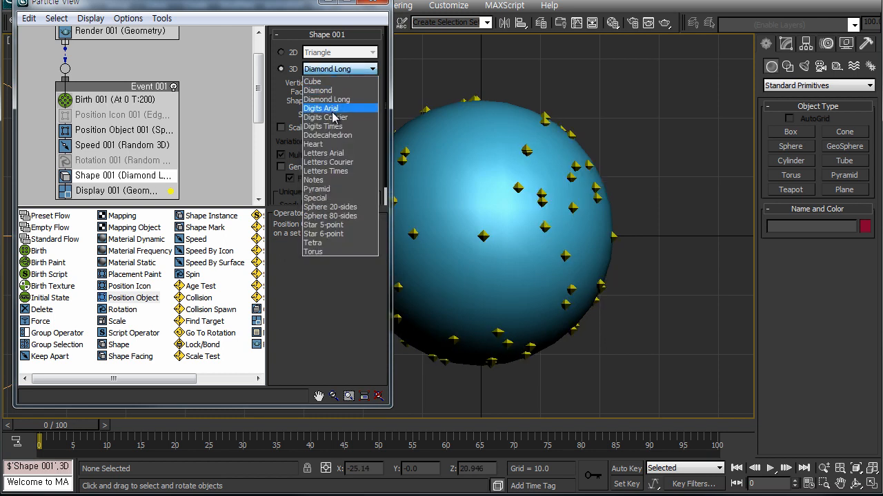
pyautogui.click(336, 117)
pyautogui.click(343, 70)
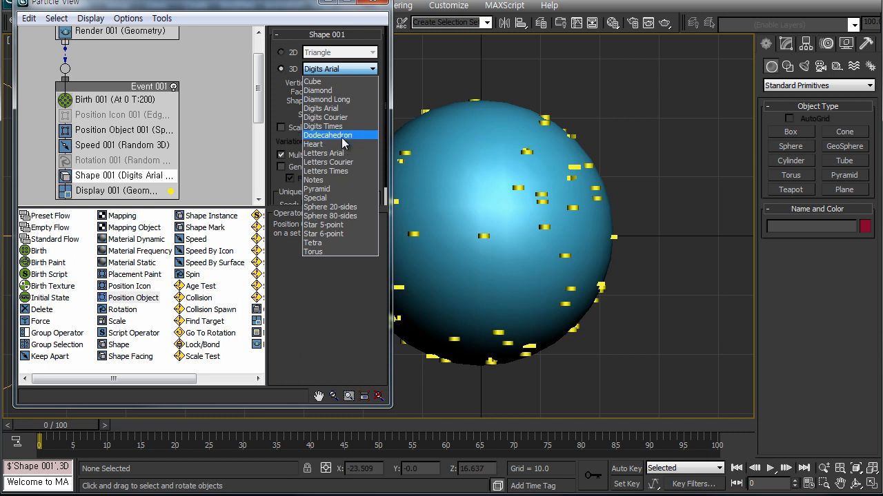
pyautogui.click(341, 135)
pyautogui.click(340, 70)
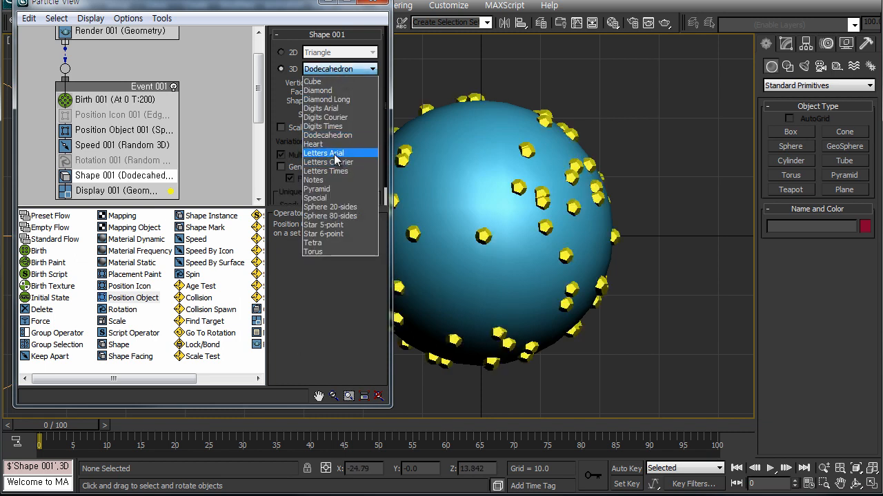
pyautogui.click(335, 153)
pyautogui.click(337, 70)
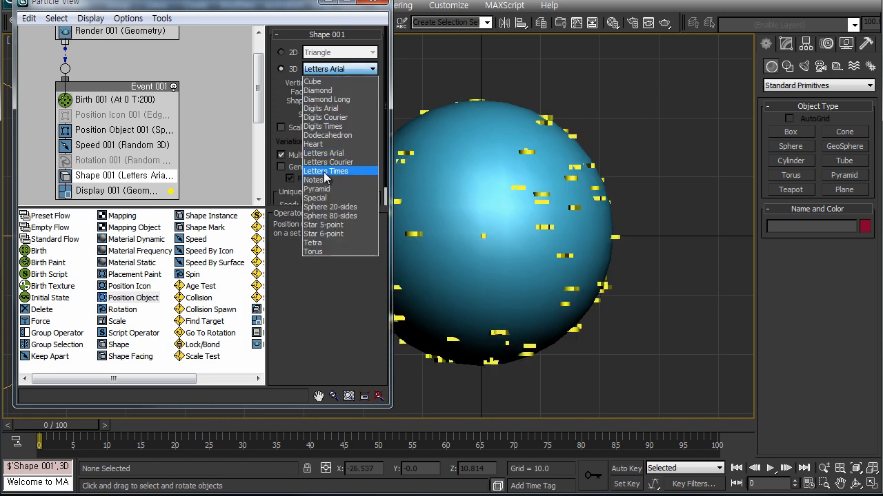
pyautogui.click(323, 172)
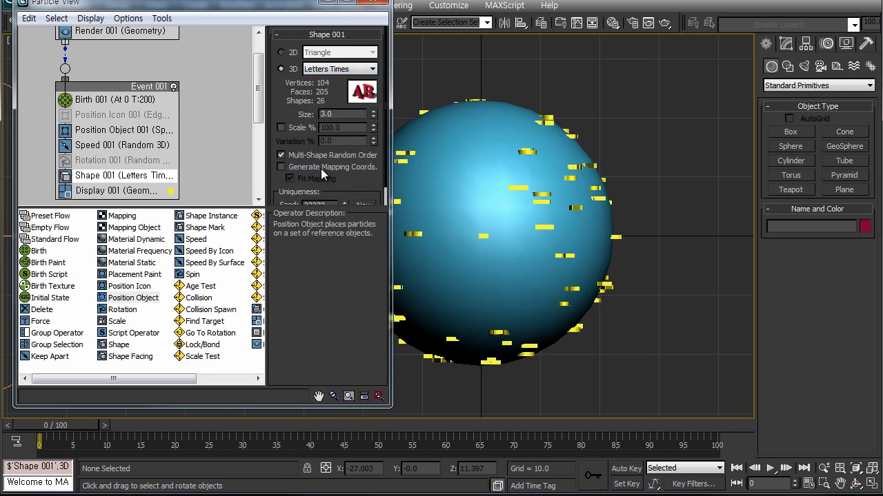
# Return the Shape 001 particles to the Cube 3D shape and adjust Particle View to keep the sphere in sight.
pyautogui.click(321, 69)
pyautogui.click(318, 83)
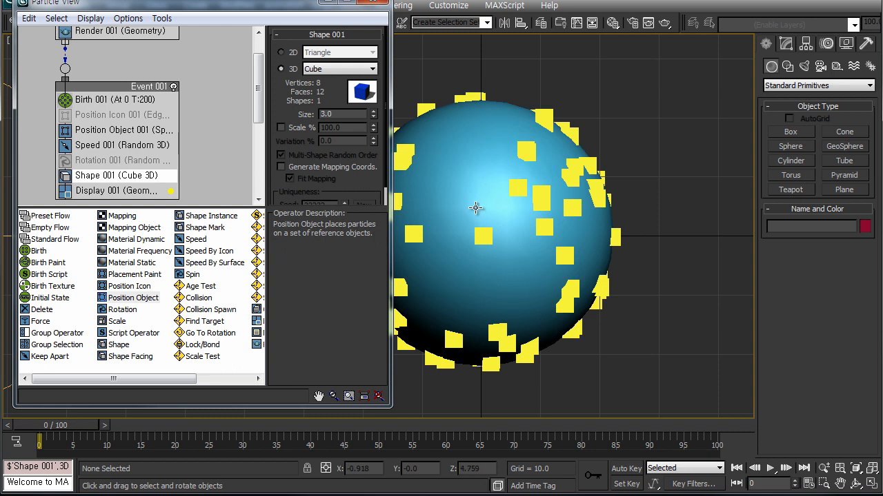
pyautogui.moveTo(294, 10); pyautogui.dragTo(286, 15)
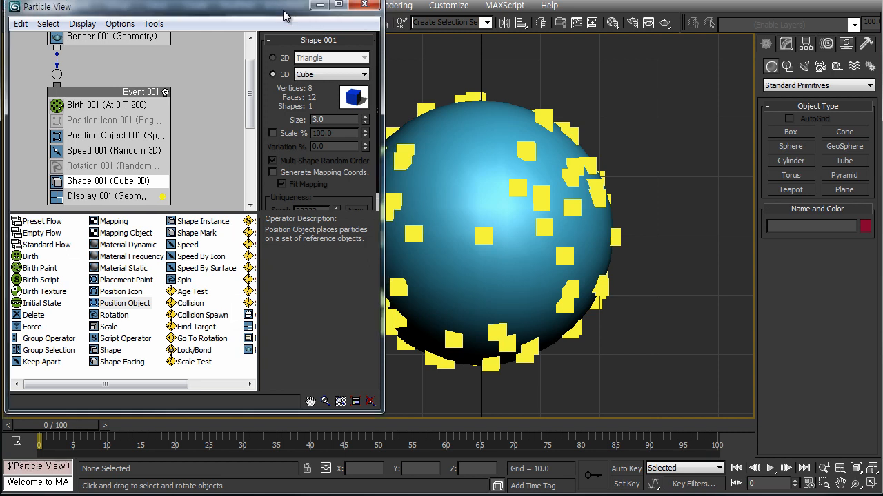
pyautogui.moveTo(383, 413); pyautogui.dragTo(379, 415)
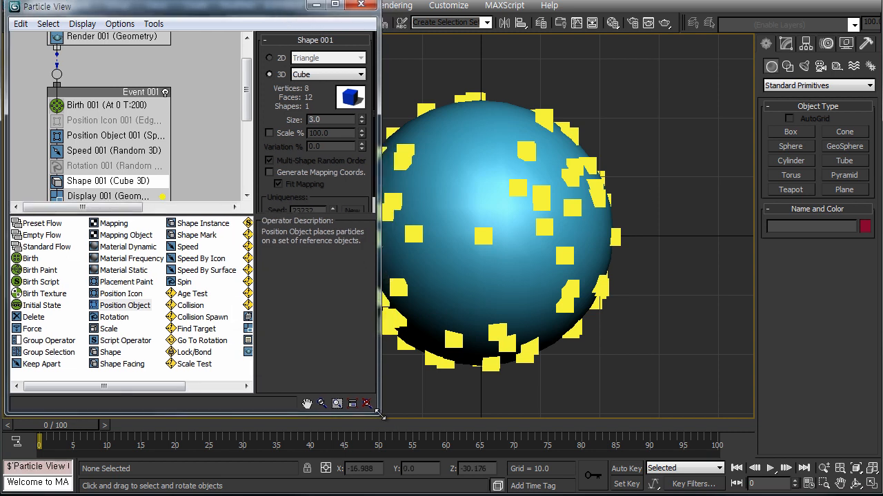
pyautogui.moveTo(569, 282); pyautogui.dragTo(519, 277, button='middle')
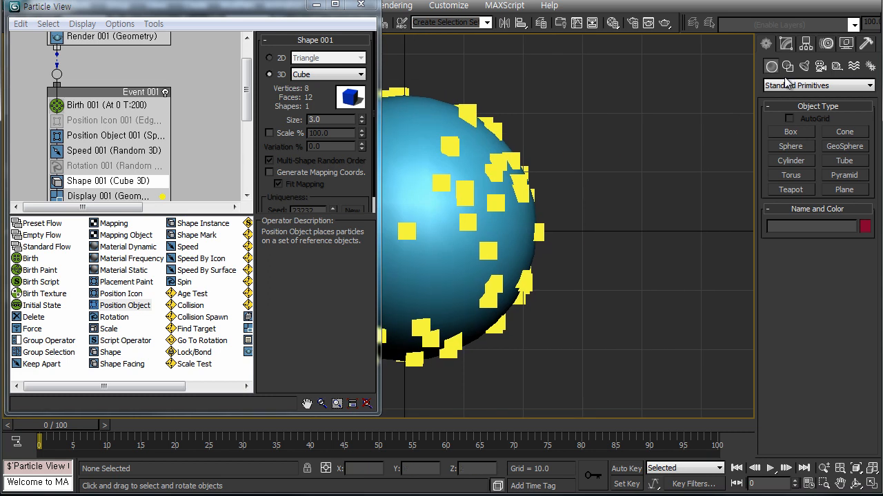
pyautogui.moveTo(251, 109); pyautogui.dragTo(251, 122)
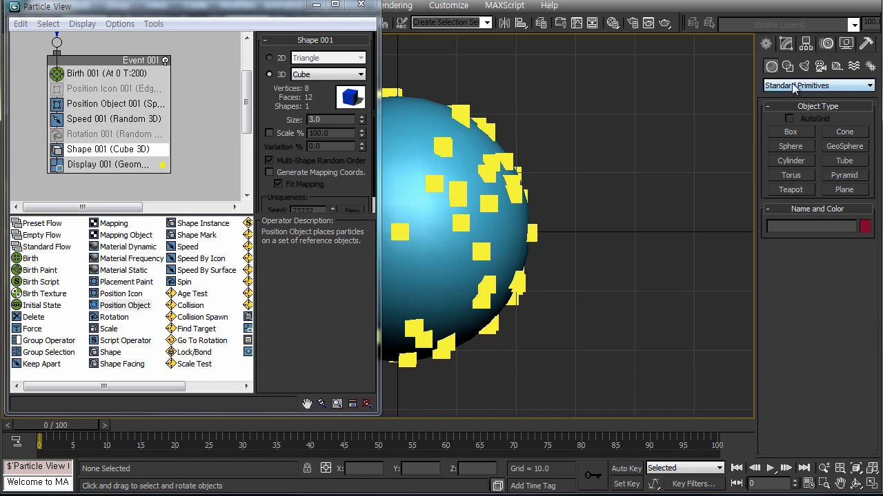
# Create a pointed cone beside the sphere in the Top viewport, with a base radius about 12 and a height about 28.9.
pyautogui.click(848, 135)
pyautogui.press('6')
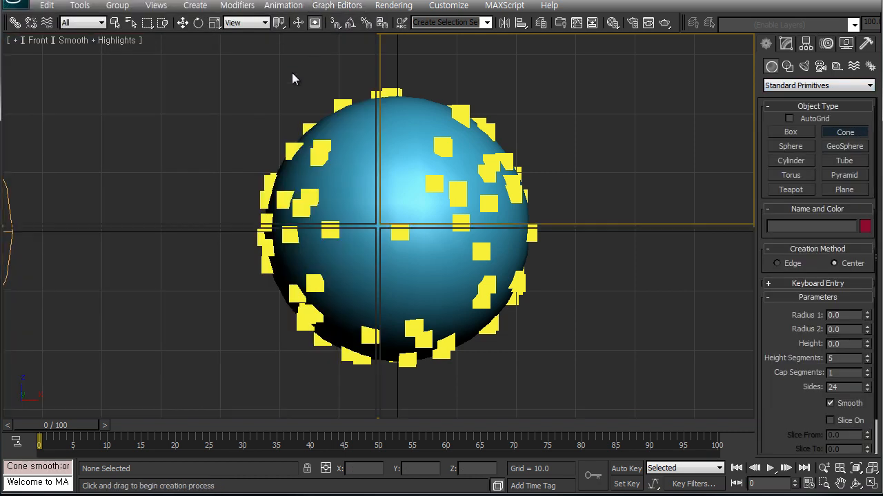
pyautogui.moveTo(265, 129); pyautogui.dragTo(264, 118)
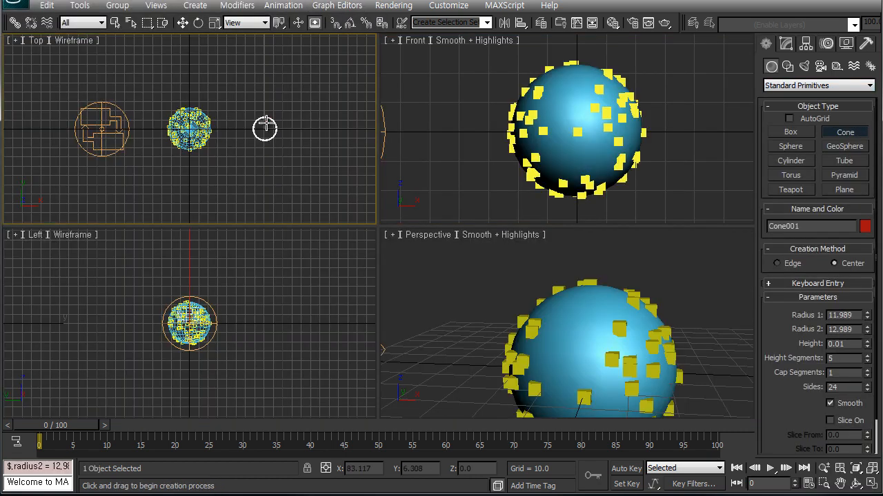
pyautogui.click(264, 112)
pyautogui.click(250, 139)
# Show the cone with edged faces in the maximized Front viewport and set its height segments to 3.
pyautogui.rightClick(528, 113)
pyautogui.press('e')
pyautogui.moveTo(633, 129); pyautogui.dragTo(490, 177, button='middle')
pyautogui.hotkey('alt', 'w')
pyautogui.scroll(1, 396, 177)
pyautogui.click(792, 45)
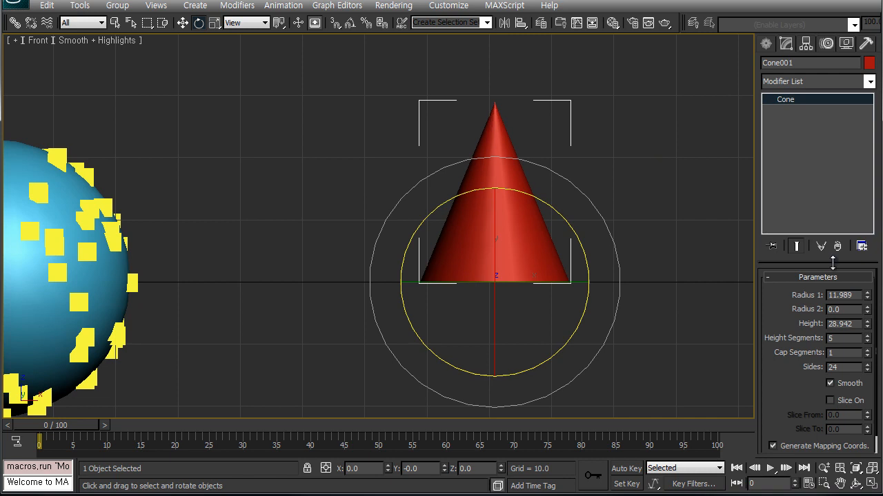
pyautogui.moveTo(566, 295); pyautogui.dragTo(554, 310, button='middle')
pyautogui.press('F4')
pyautogui.click(868, 341)
pyautogui.click(867, 342)
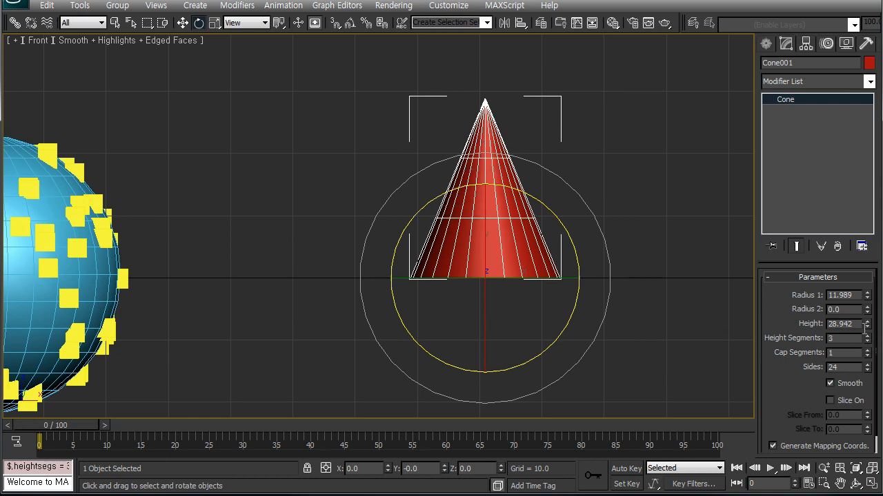
# Convert the cone to an Editable Poly and enter vertex editing.
pyautogui.rightClick(498, 257)
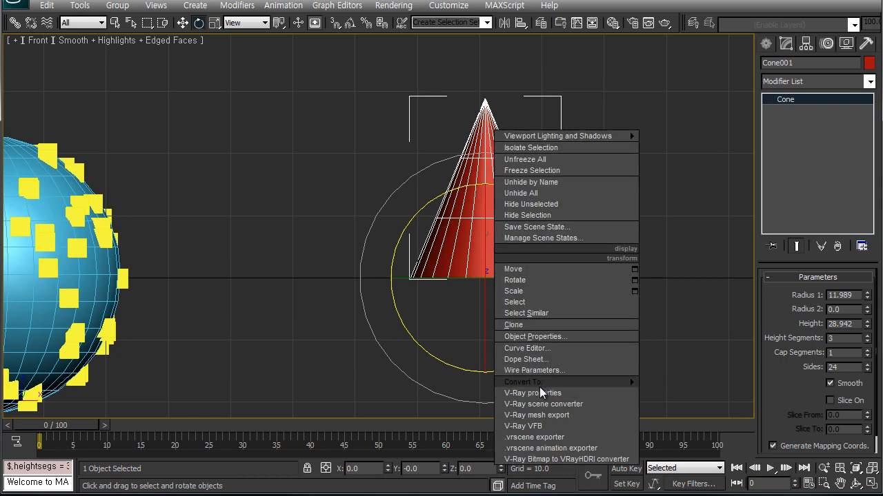
pyautogui.moveTo(621, 382)
pyautogui.click(673, 398)
pyautogui.press('1')
# Reposition the cone's tip and upper vertex rows to reshape it into a short rounded dome, and leave vertex editing.
pyautogui.moveTo(555, 86); pyautogui.dragTo(453, 118)
pyautogui.press('w')
pyautogui.moveTo(479, 53); pyautogui.dragTo(478, 83)
pyautogui.moveTo(529, 180); pyautogui.dragTo(445, 130)
pyautogui.moveTo(479, 88); pyautogui.dragTo(421, 174)
pyautogui.moveTo(480, 107); pyautogui.dragTo(477, 123)
pyautogui.click(784, 295)
pyautogui.moveTo(429, 321); pyautogui.dragTo(517, 306, button='middle')
pyautogui.hotkey('alt', 'z')
pyautogui.moveTo(455, 266); pyautogui.dragTo(429, 282)
pyautogui.rightClick(430, 282)
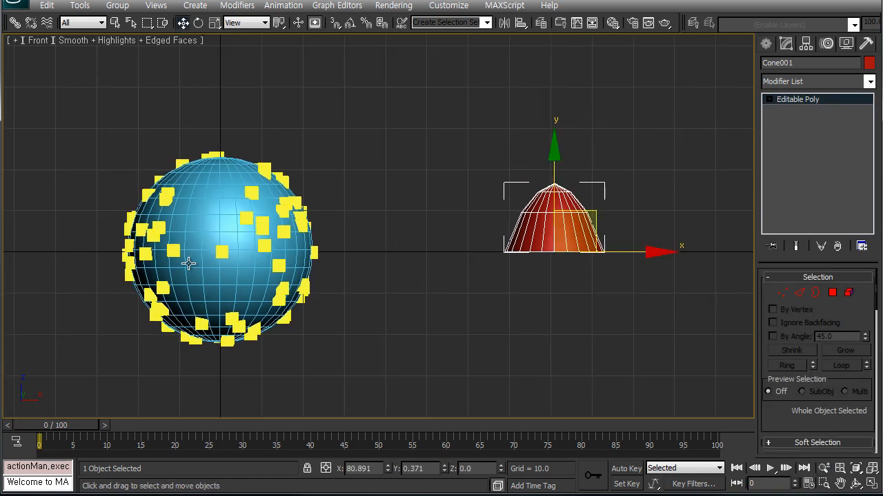
# Select the sphere, reopen Particle View and turn off the Shape 001 operator.
pyautogui.moveTo(222, 300); pyautogui.dragTo(274, 302, button='middle')
pyautogui.moveTo(313, 262); pyautogui.dragTo(322, 262, button='middle')
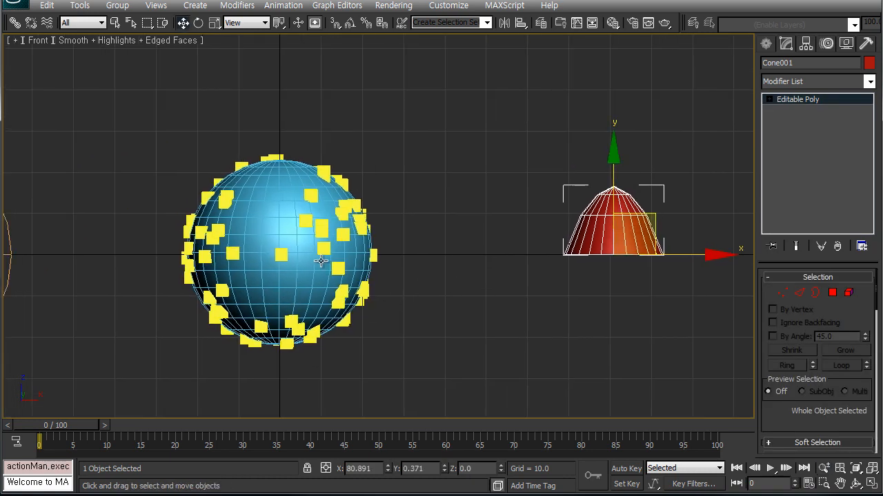
pyautogui.click(321, 262)
pyautogui.press('6')
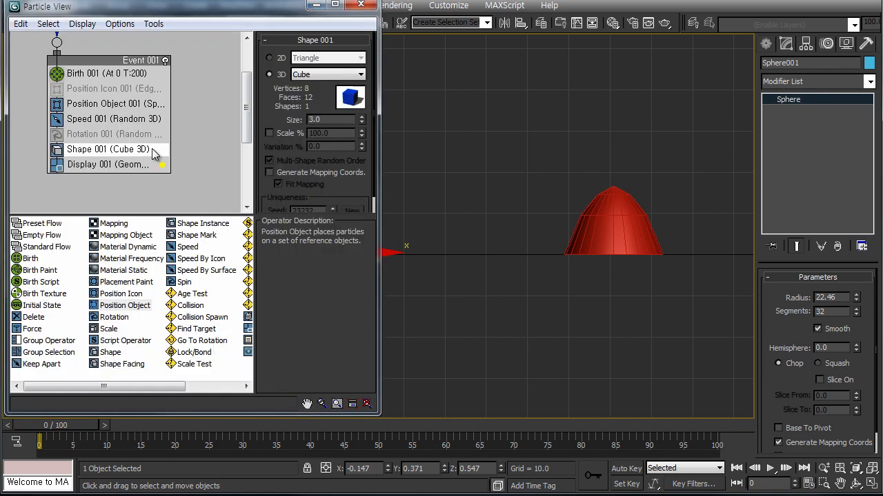
pyautogui.click(100, 153)
pyautogui.click(60, 151)
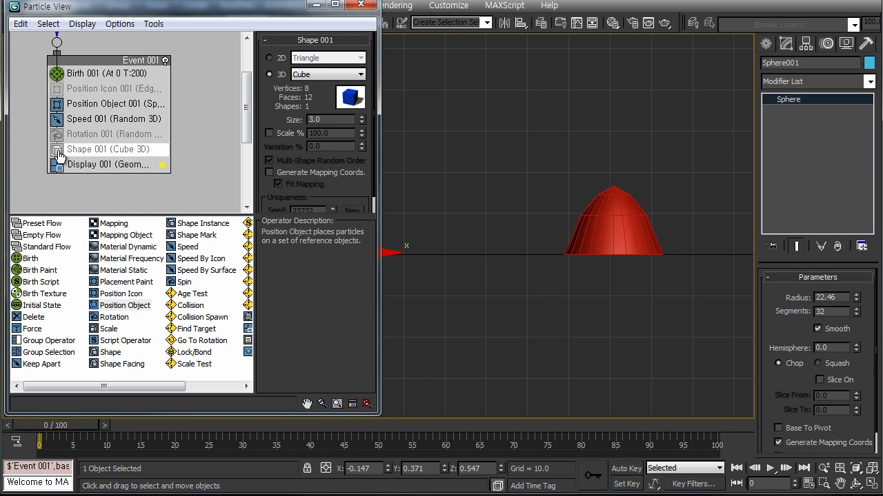
# Add a Shape Instance operator between Shape 001 and Display 001 with Cone001 as its particle geometry object.
pyautogui.click(195, 225)
pyautogui.moveTo(194, 231); pyautogui.dragTo(89, 160)
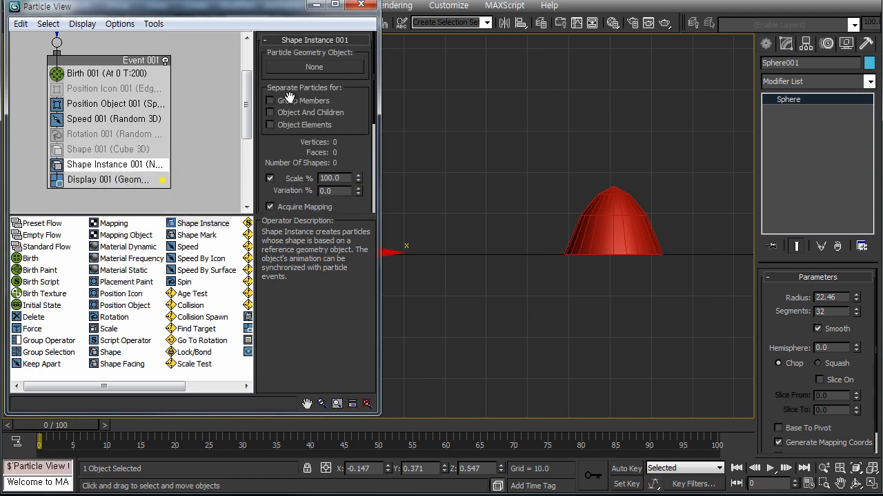
pyautogui.click(297, 69)
pyautogui.click(631, 212)
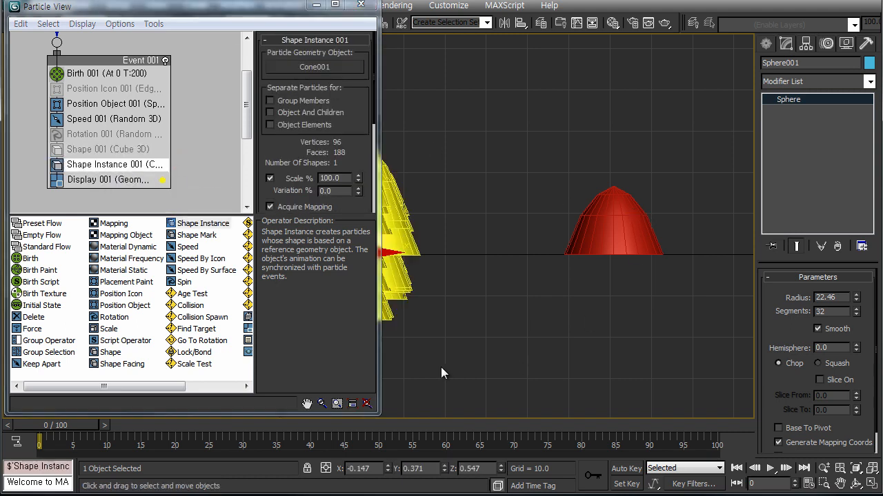
# Set the Shape Instance 001 scale to 10%.
pyautogui.moveTo(424, 334); pyautogui.dragTo(580, 328, button='middle')
pyautogui.moveTo(446, 342); pyautogui.dragTo(549, 349, button='middle')
pyautogui.hotkey('alt', 'z')
pyautogui.moveTo(545, 294); pyautogui.dragTo(541, 322)
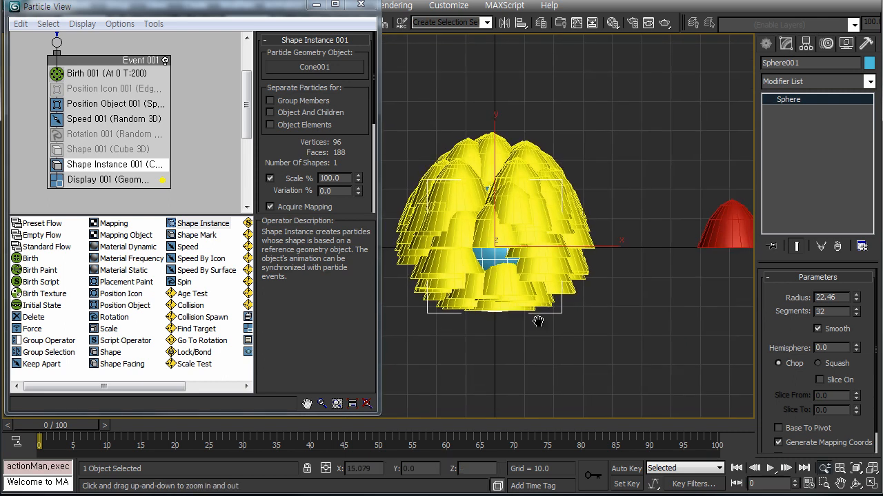
pyautogui.keyDown('ctrl'); pyautogui.keyDown('alt'); pyautogui.moveTo(541, 322); pyautogui.dragTo(529, 317, button='middle'); pyautogui.keyUp('alt'); pyautogui.keyUp('ctrl')
pyautogui.moveTo(341, 178); pyautogui.dragTo(301, 179)
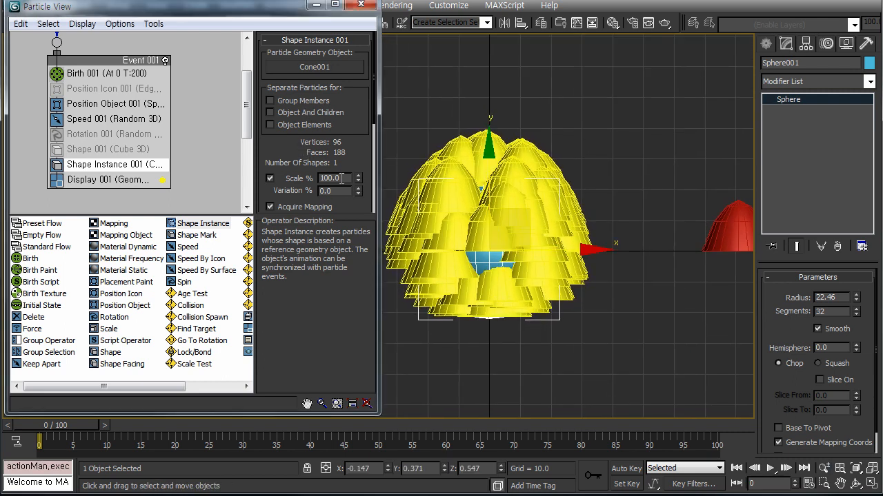
pyautogui.write('10')
pyautogui.press('Return')
pyautogui.moveTo(452, 282); pyautogui.dragTo(452, 282, button='middle')
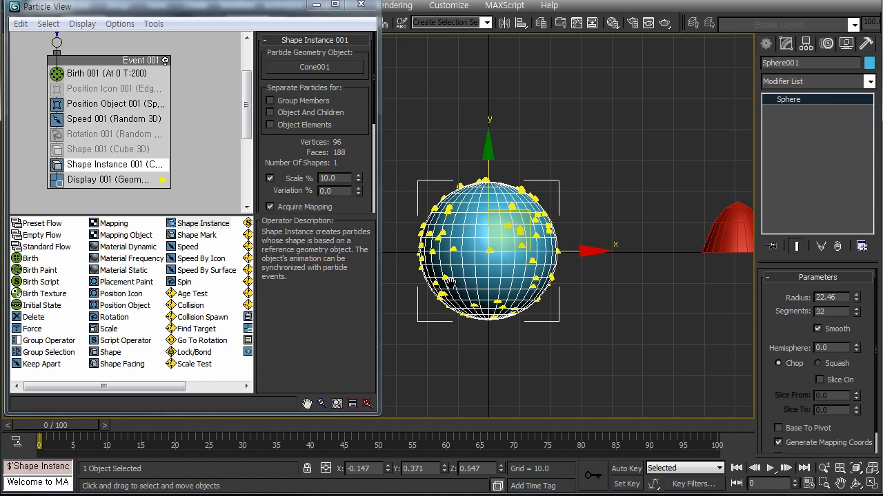
# Set the Shape Instance 001 scale to 20% and bring the whole sphere into view.
pyautogui.scroll(3, 452, 283)
pyautogui.moveTo(527, 300); pyautogui.dragTo(445, 289, button='middle')
pyautogui.moveTo(336, 179); pyautogui.dragTo(296, 181)
pyautogui.write('20')
pyautogui.press('Return')
pyautogui.moveTo(525, 272); pyautogui.dragTo(556, 246, button='middle')
pyautogui.keyDown('ctrl'); pyautogui.keyDown('alt'); pyautogui.moveTo(543, 212); pyautogui.dragTo(528, 246, button='middle'); pyautogui.keyUp('alt'); pyautogui.keyUp('ctrl')
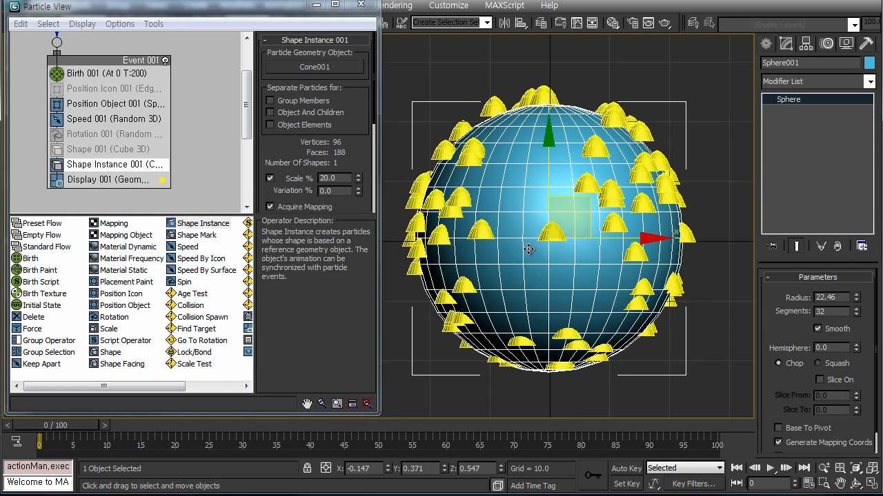
# Try the Pivot location in Position Object 001 and inspect the sphere in wireframe.
pyautogui.click(138, 105)
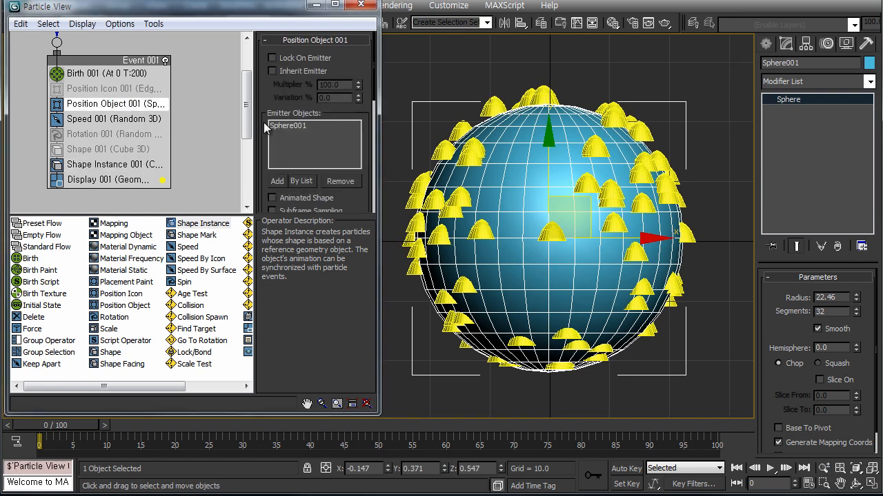
pyautogui.scroll(-5, 265, 131)
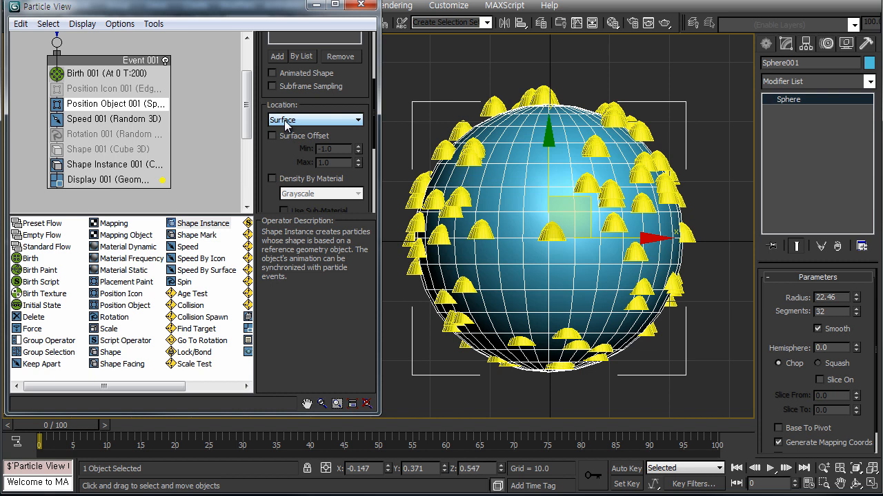
pyautogui.click(317, 122)
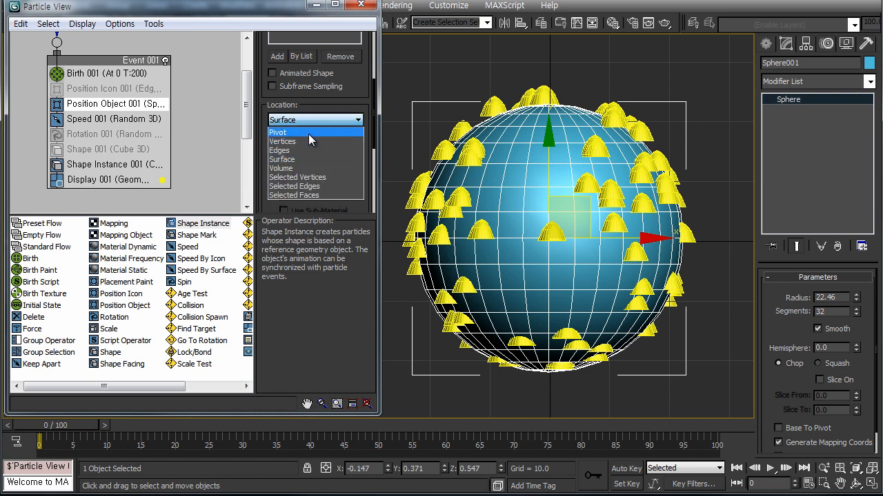
pyautogui.click(308, 133)
pyautogui.press('F3')
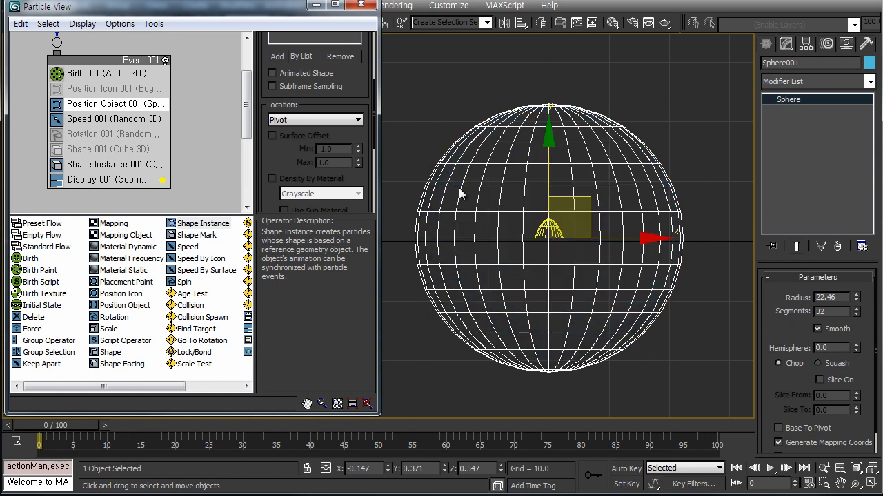
# Set the Position Object 001 location to Vertices and return the Front viewport to shaded display.
pyautogui.click(310, 121)
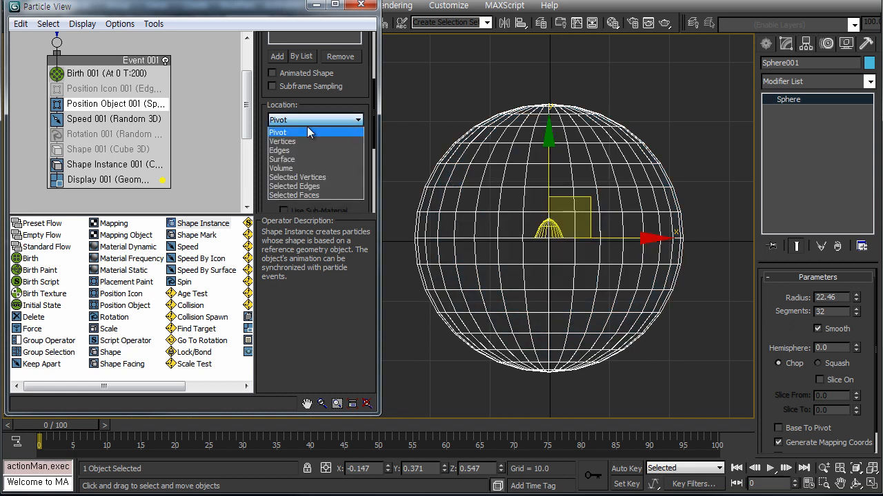
pyautogui.click(301, 140)
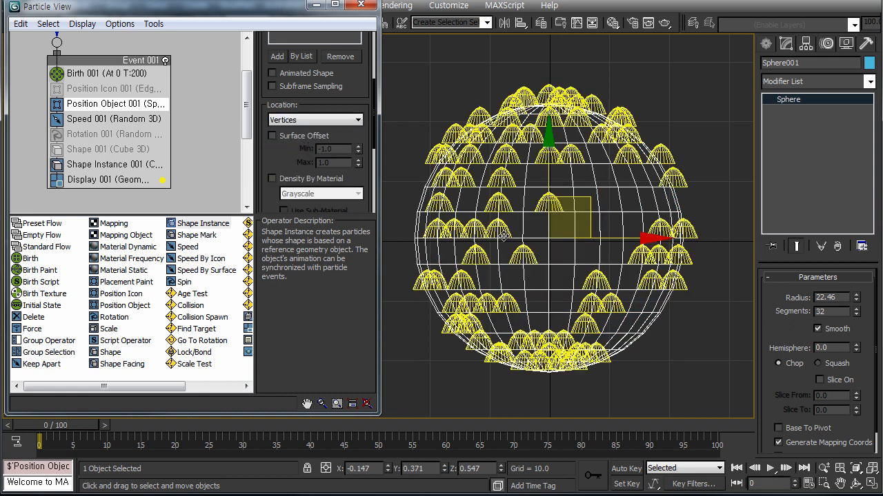
pyautogui.press('F3')
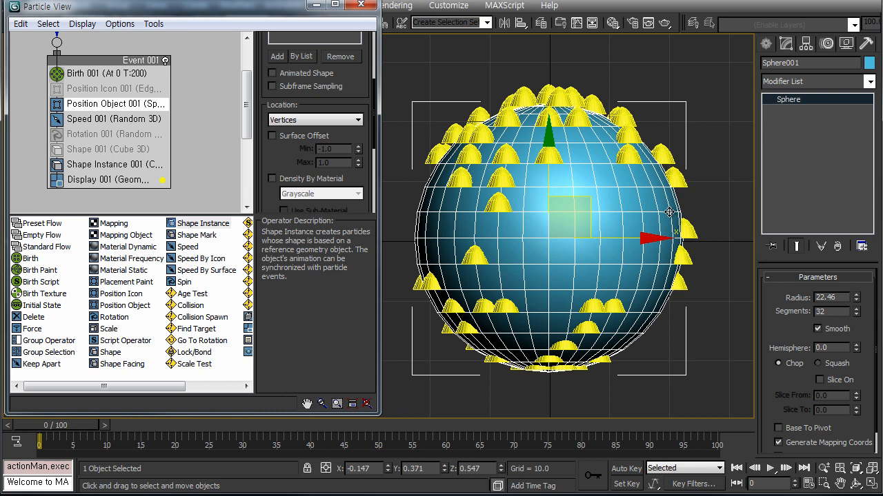
# Set the Birth 001 amount to 2000 and inspect the particles on the sphere's vertices up close.
pyautogui.click(125, 76)
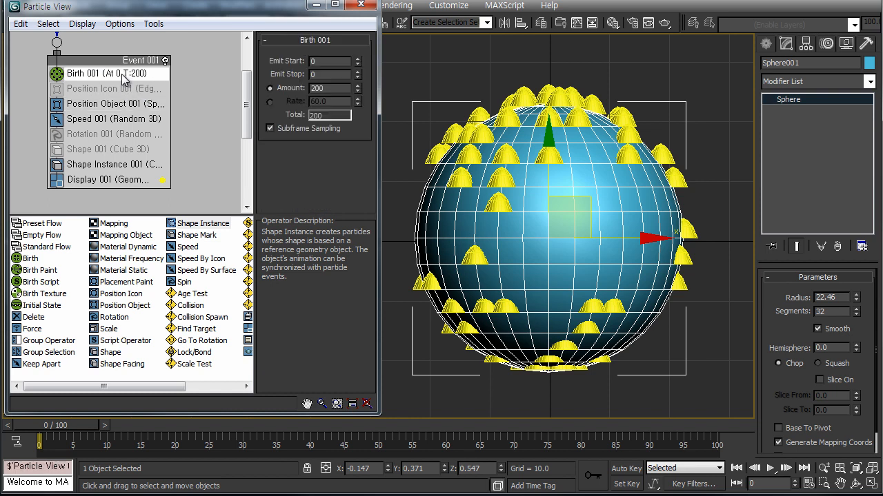
pyautogui.click(270, 88)
pyautogui.write('2000')
pyautogui.press('Return')
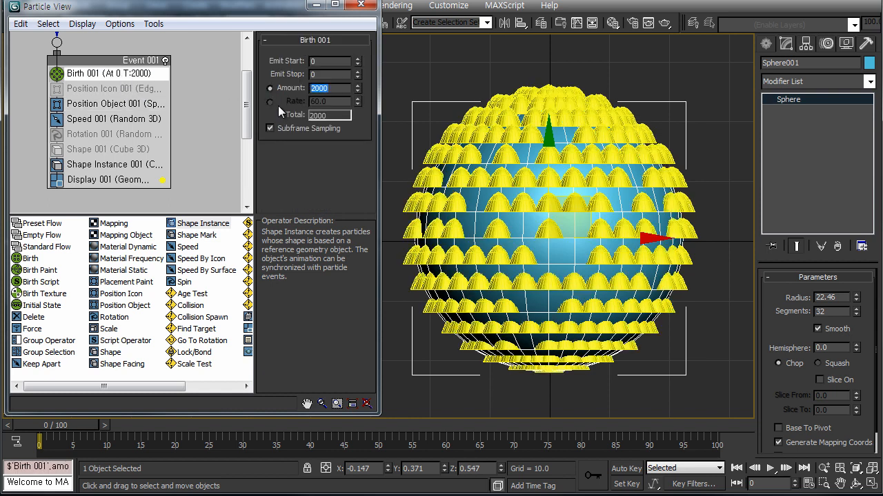
pyautogui.scroll(5, 568, 292)
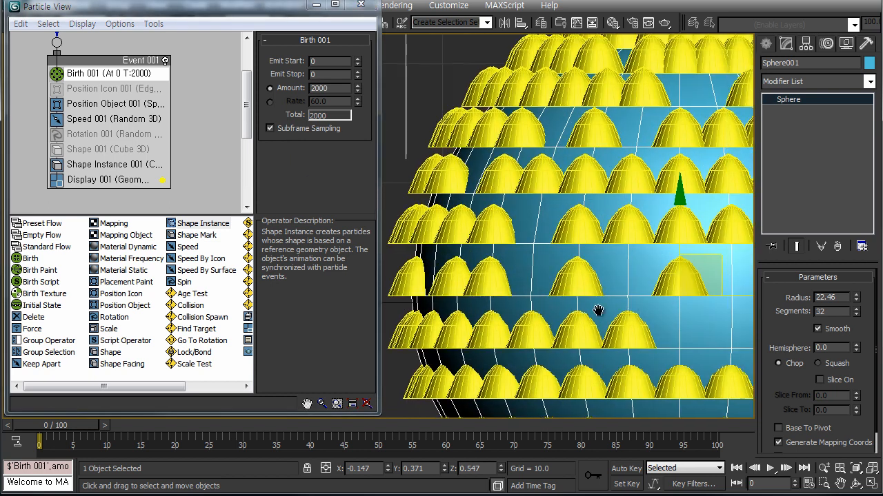
# Review the PF Source 001 quantity multiplier, the Birth 001 amount and the Render 001 settings against the sphere's vertex coverage.
pyautogui.scroll(-5, 513, 300)
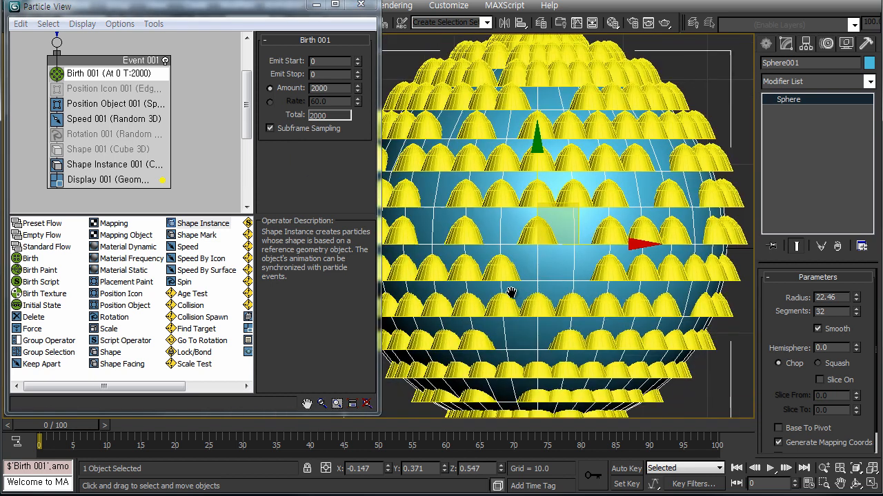
pyautogui.moveTo(489, 296); pyautogui.dragTo(513, 317, button='middle')
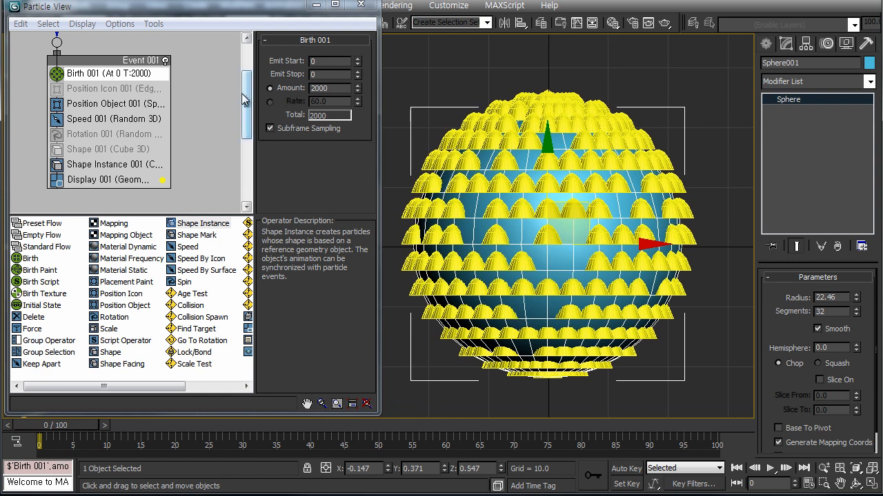
pyautogui.moveTo(242, 95); pyautogui.dragTo(243, 59)
pyautogui.click(114, 64)
pyautogui.scroll(5, 287, 76)
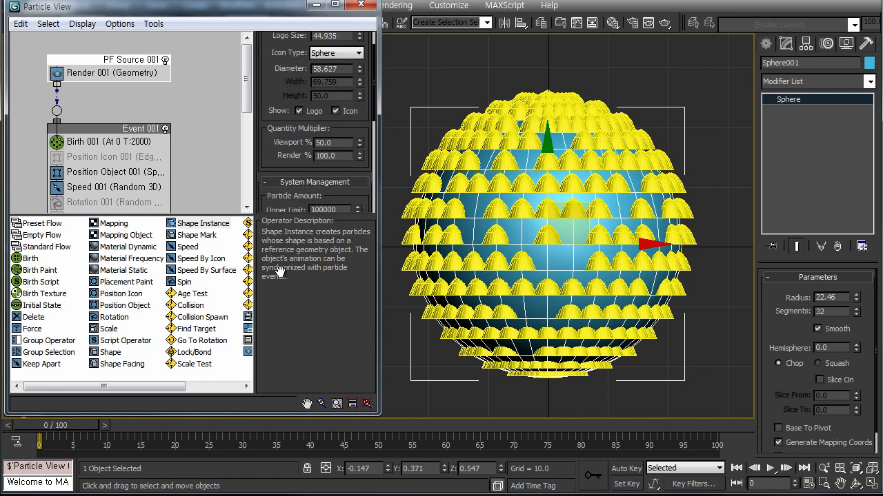
pyautogui.click(156, 143)
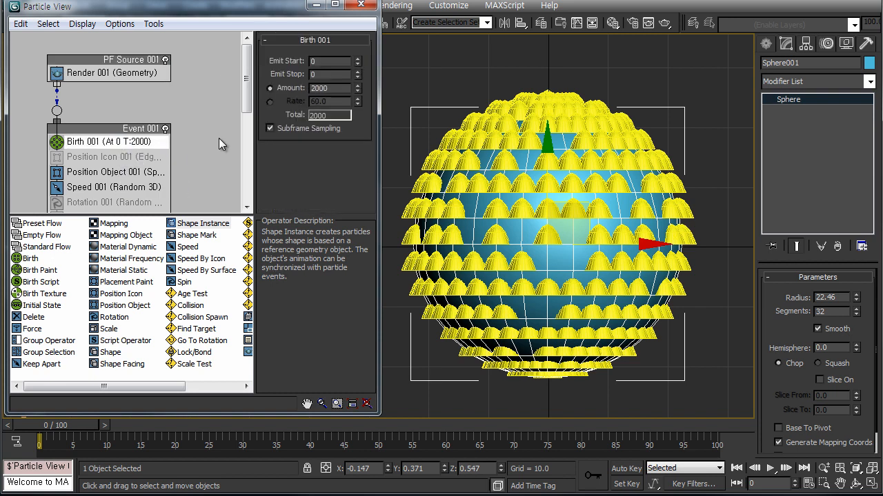
pyautogui.doubleClick(329, 88)
pyautogui.click(133, 62)
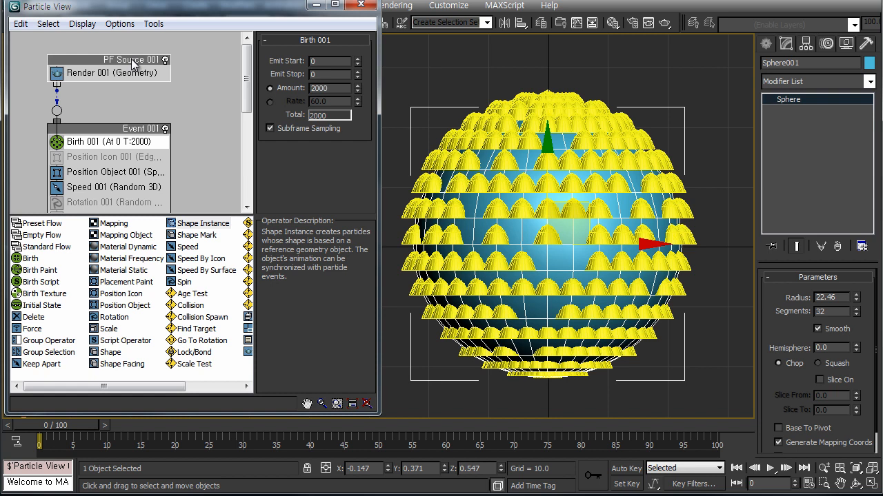
pyautogui.click(119, 73)
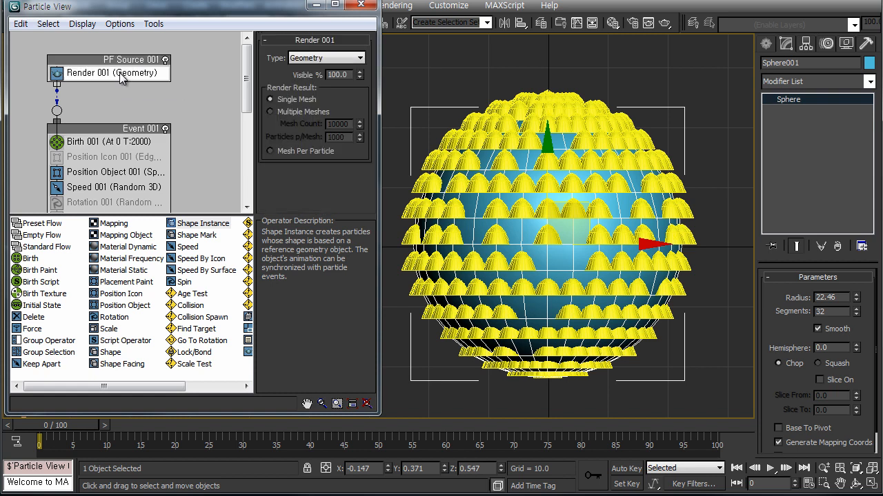
# Set the PF Source 001 viewport quantity multiplier to 100%.
pyautogui.click(131, 61)
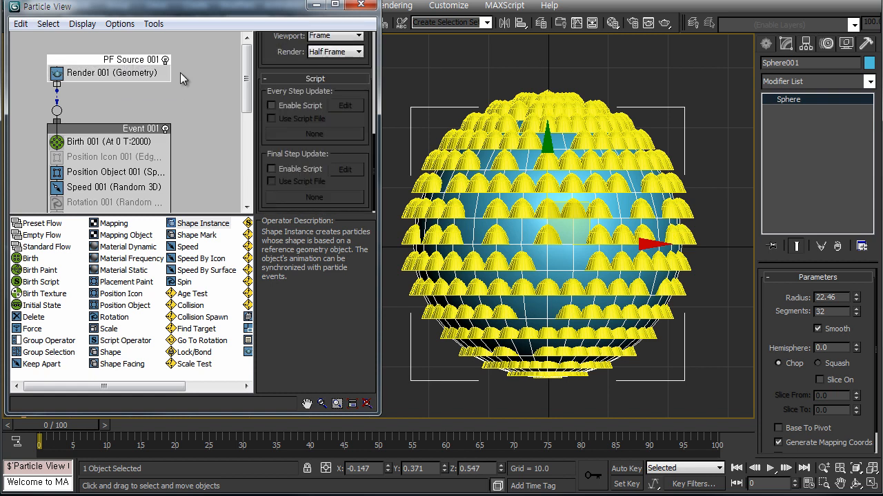
pyautogui.scroll(5, 284, 60)
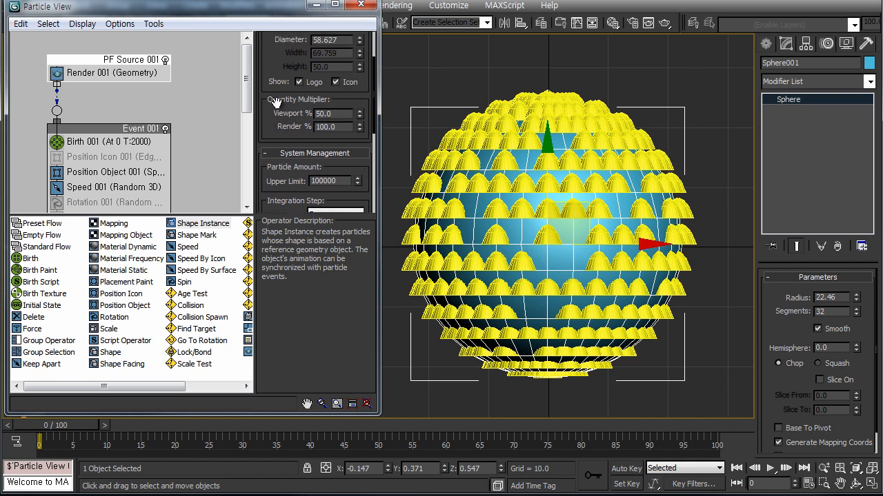
pyautogui.doubleClick(338, 127)
pyautogui.doubleClick(338, 115)
pyautogui.press('Return')
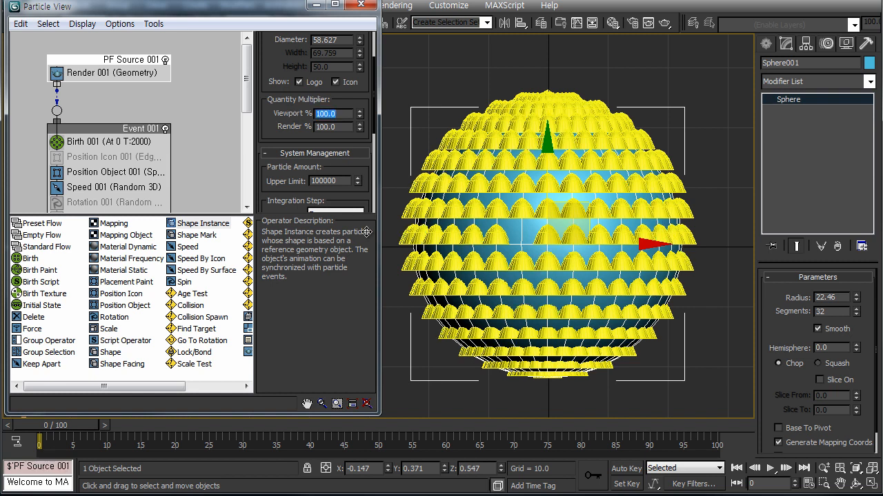
# Minimize Particle View and inspect the particle-covered sphere in the Perspective and Front viewports, ending with the Front viewport maximized.
pyautogui.click(138, 145)
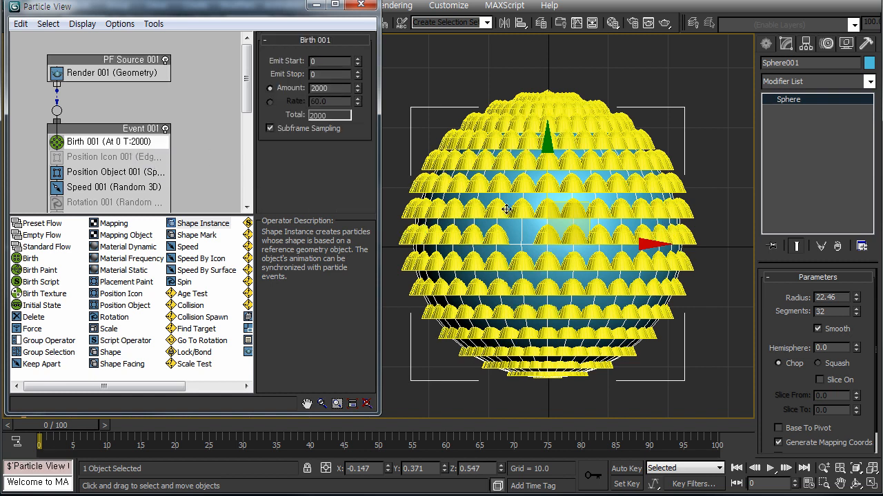
pyautogui.hotkey('alt', 'w')
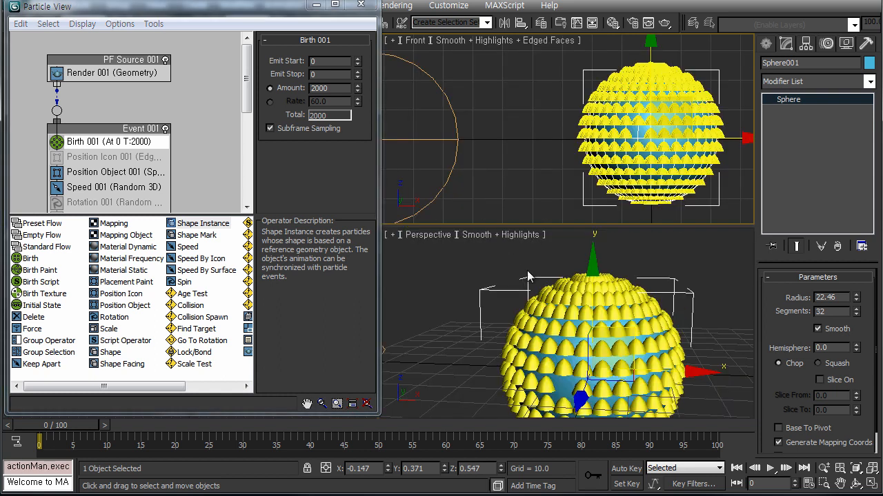
pyautogui.moveTo(509, 296); pyautogui.dragTo(502, 306, button='middle')
pyautogui.click(318, 6)
pyautogui.moveTo(482, 271); pyautogui.dragTo(449, 273, button='middle')
pyautogui.hotkey('alt', 'w')
pyautogui.keyDown('ctrl'); pyautogui.keyDown('alt'); pyautogui.moveTo(303, 267); pyautogui.dragTo(443, 243, button='middle'); pyautogui.keyUp('alt'); pyautogui.keyUp('ctrl')
pyautogui.moveTo(443, 243); pyautogui.dragTo(410, 209, button='middle')
pyautogui.hotkey('alt', 'w')
pyautogui.rightClick(449, 174)
pyautogui.hotkey('alt', 'w')
pyautogui.press('w')
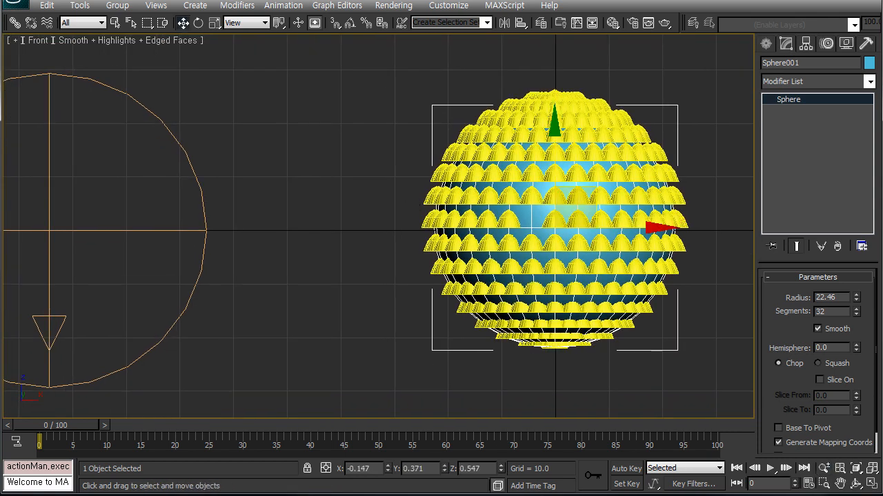
# Reopen Particle View and enable the Rotation 001 operator in Event 001.
pyautogui.press('6')
pyautogui.moveTo(485, 212); pyautogui.dragTo(511, 188, button='middle')
pyautogui.moveTo(167, 159); pyautogui.dragTo(169, 87, button='middle')
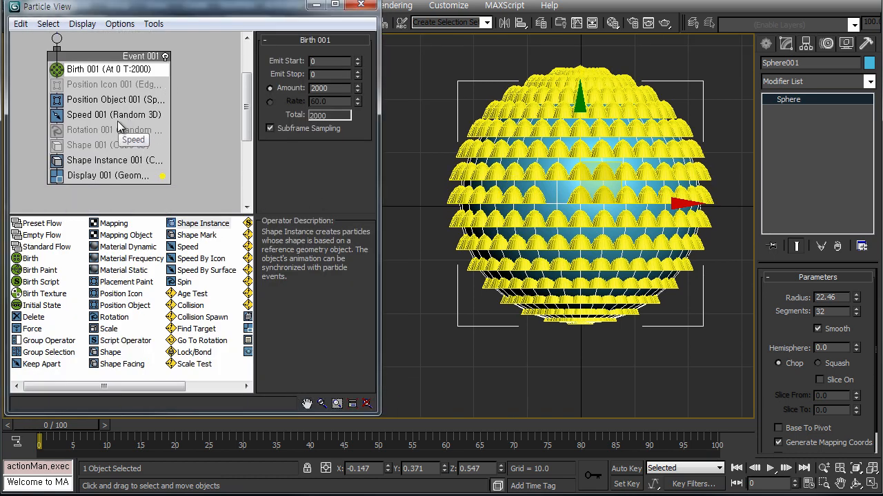
pyautogui.click(83, 130)
pyautogui.click(58, 131)
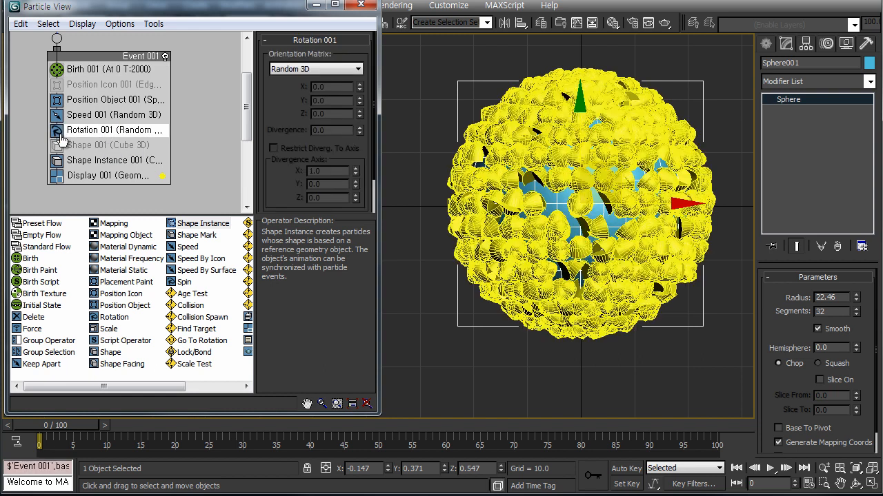
# Try the Random Horizontal orientation matrix on Rotation 001, and switch it to World Space.
pyautogui.click(311, 72)
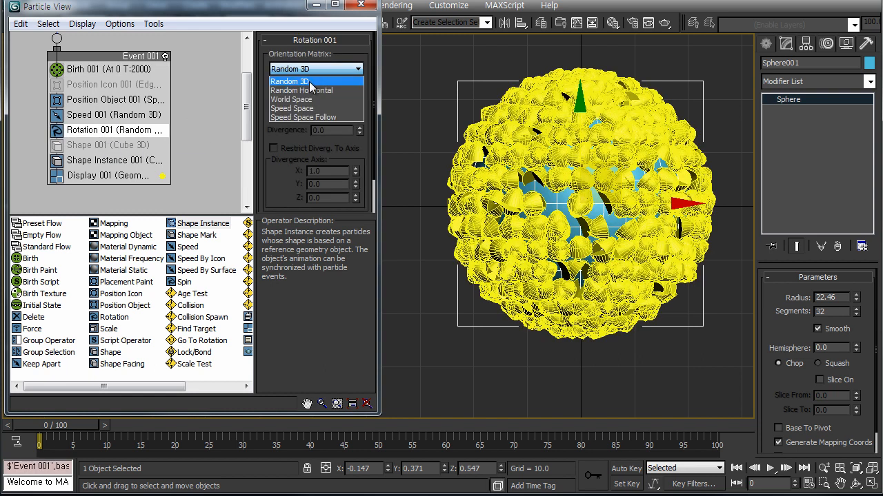
pyautogui.click(306, 91)
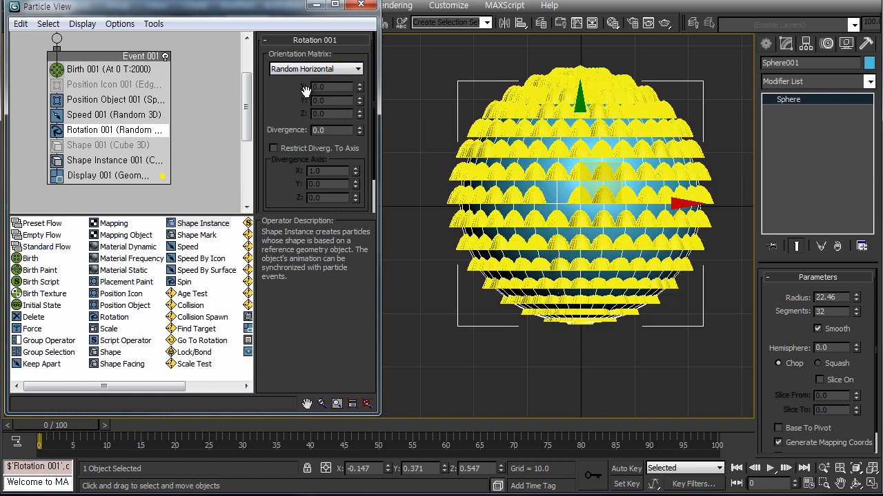
pyautogui.click(310, 69)
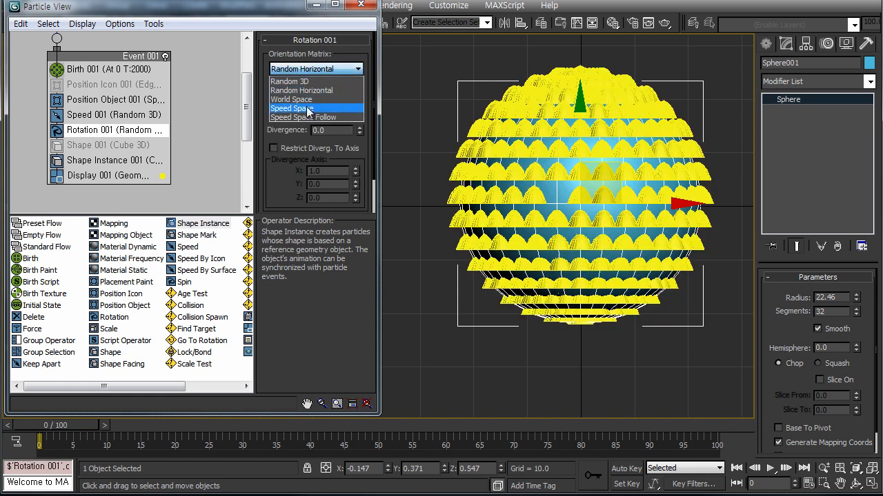
pyautogui.click(306, 100)
# Try X rotations of 90 and 180 degrees in Rotation 001.
pyautogui.doubleClick(315, 86)
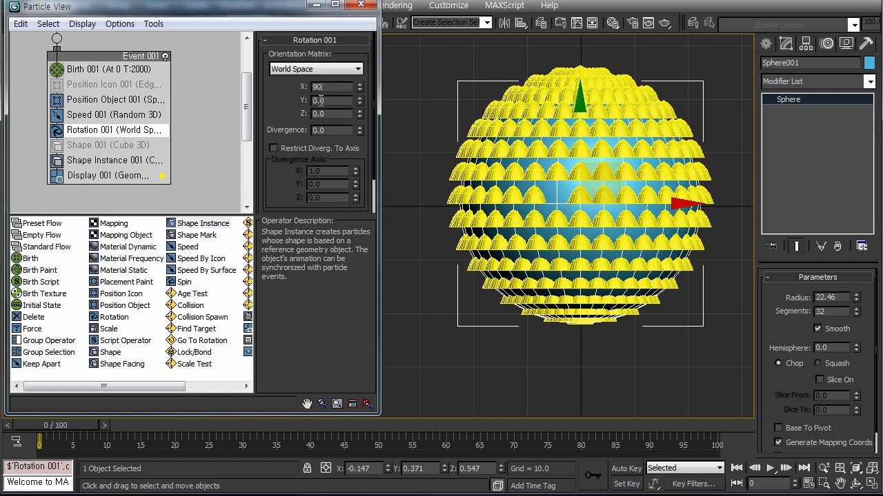
pyautogui.write('90')
pyautogui.press('Return')
pyautogui.write('180')
pyautogui.press('Return')
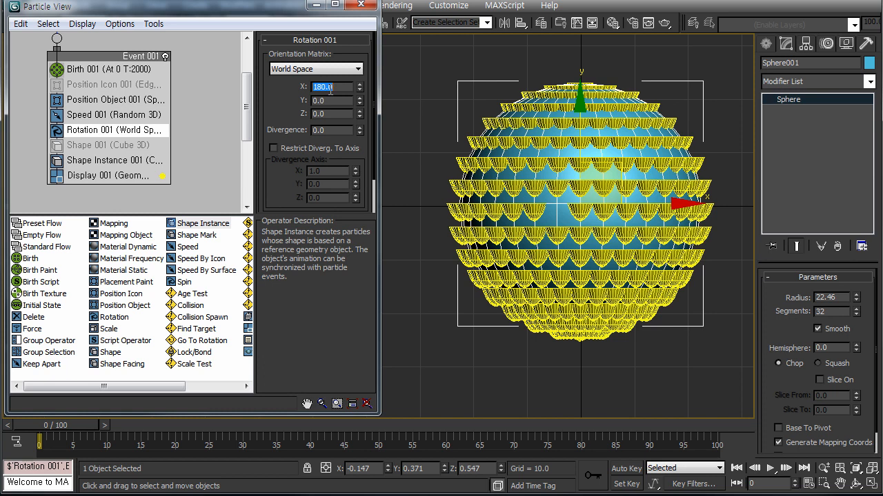
# Reset the Rotation 001 X angle to 0 and try a Y angle of 90 degrees.
pyautogui.write('0')
pyautogui.press('Return')
pyautogui.press('Tab')
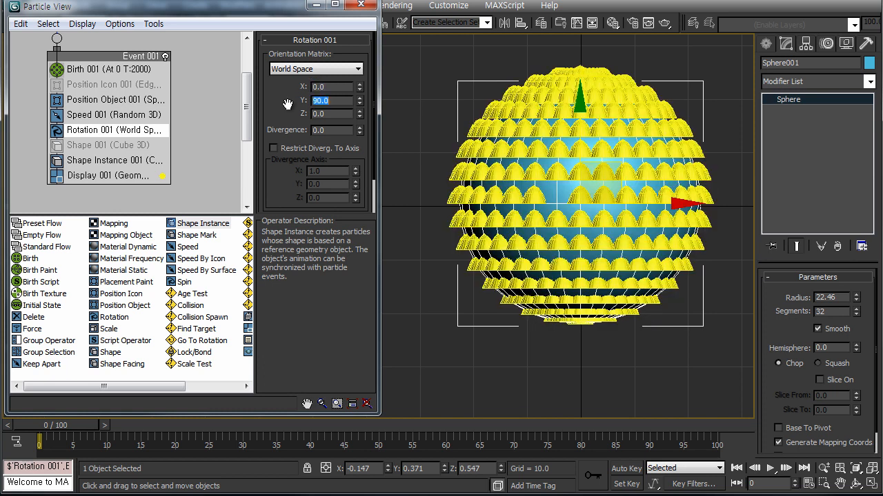
pyautogui.write('90')
pyautogui.press('Return')
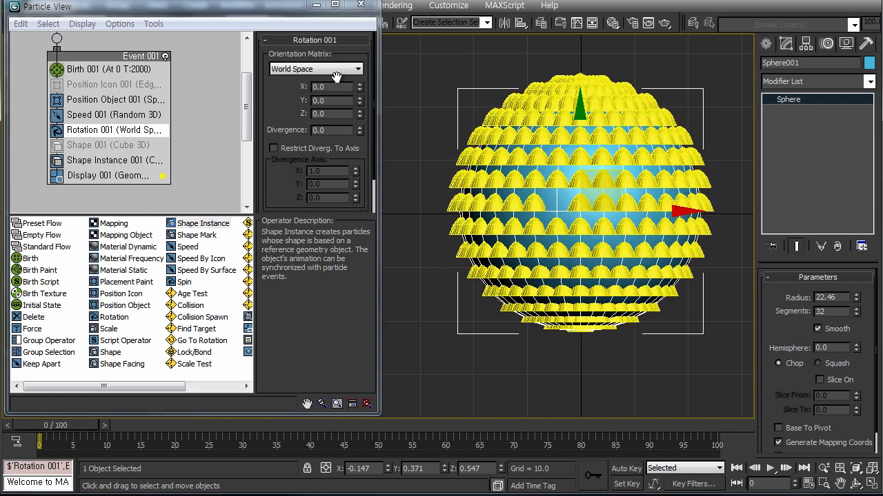
# Set the Rotation 001 orientation matrix to Speed Space and check the Speed 001 settings it depends on.
pyautogui.click(328, 70)
pyautogui.click(320, 108)
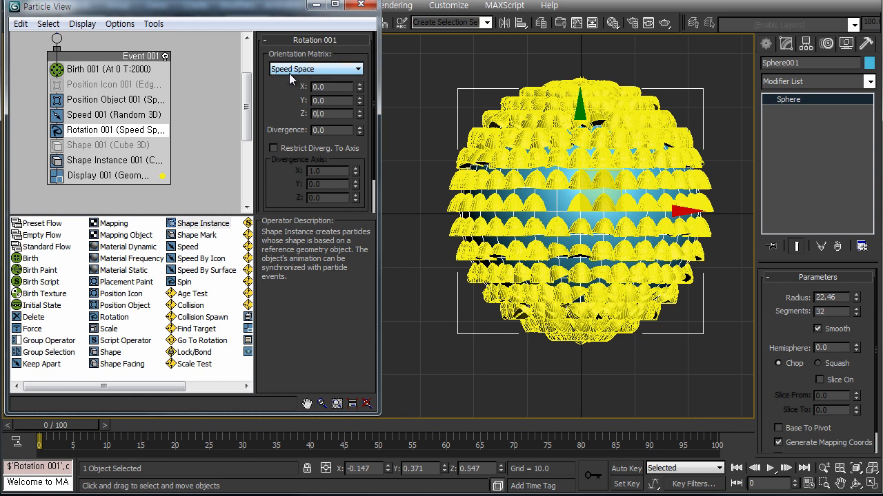
pyautogui.click(107, 116)
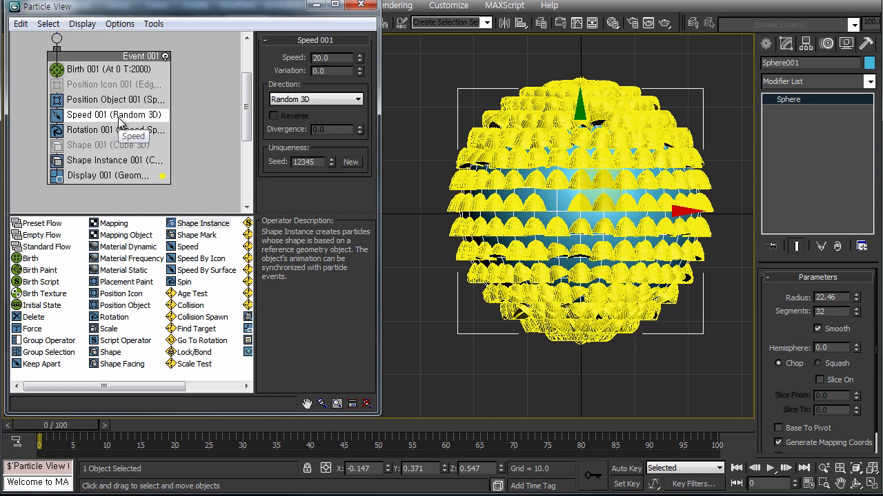
pyautogui.click(115, 131)
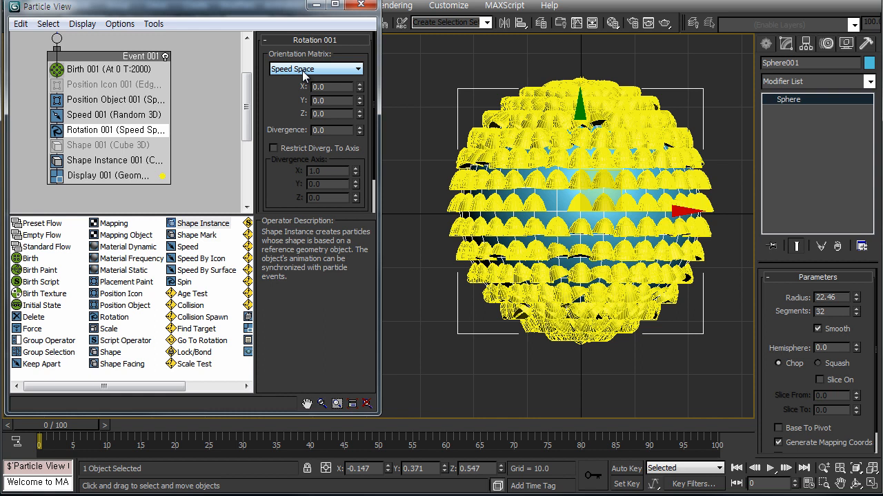
# Inspect the particles' orientation on the sphere up close and review the direction options of Speed 001.
pyautogui.click(130, 119)
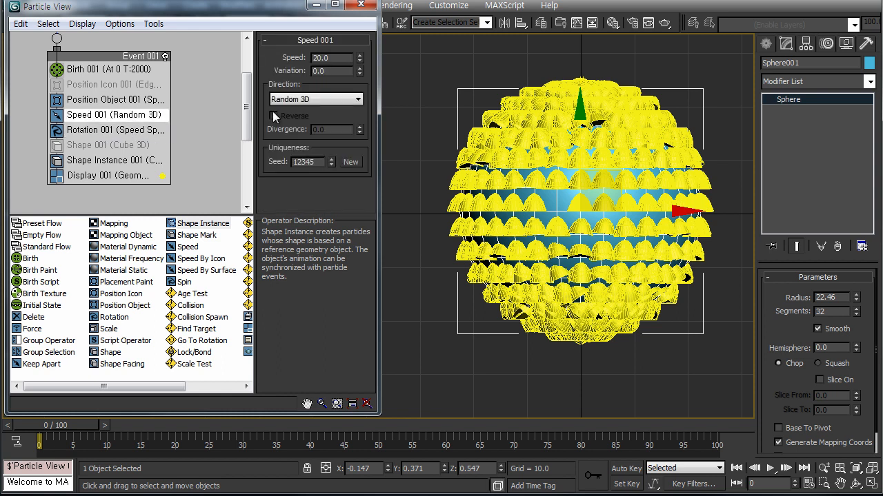
pyautogui.scroll(4, 503, 290)
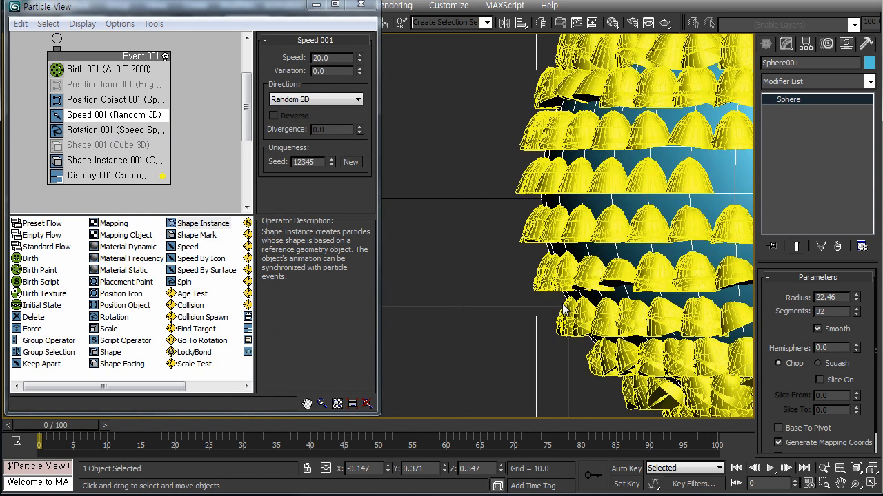
pyautogui.scroll(-5, 504, 293)
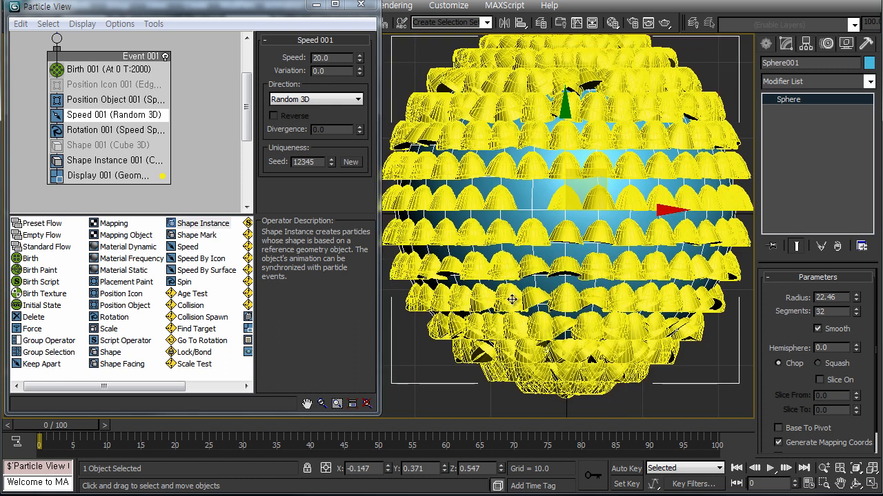
pyautogui.scroll(-2, 516, 276)
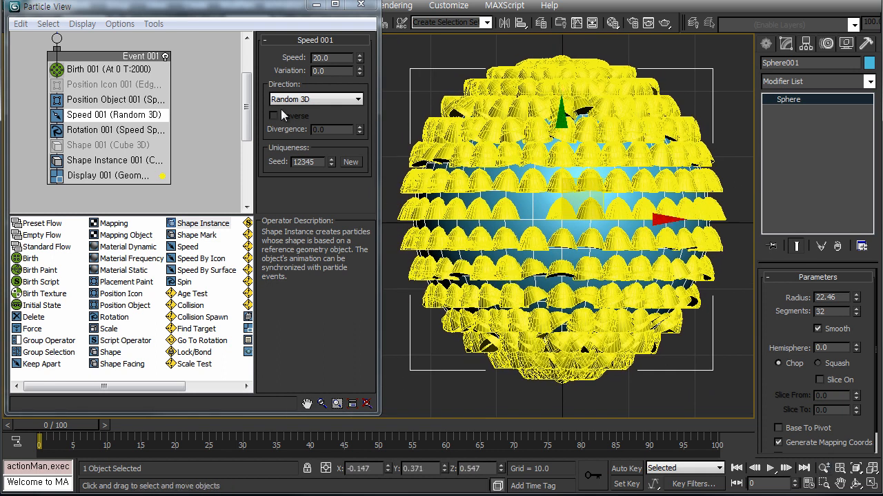
pyautogui.click(304, 102)
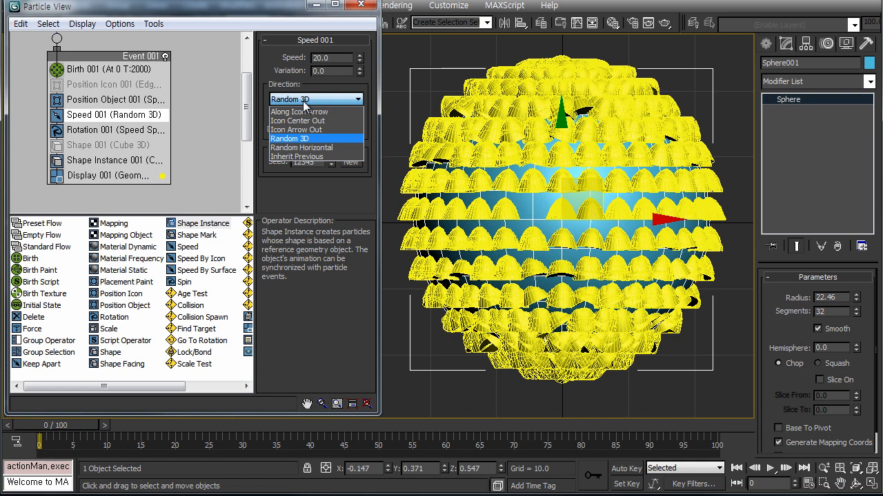
pyautogui.click(303, 101)
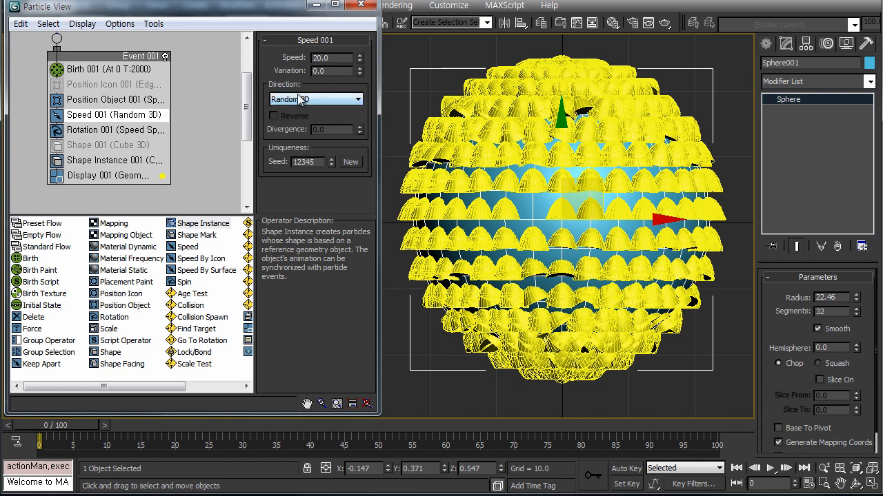
# Disable the Speed 001 operator and show the Speed By Surface operator's description.
pyautogui.click(57, 118)
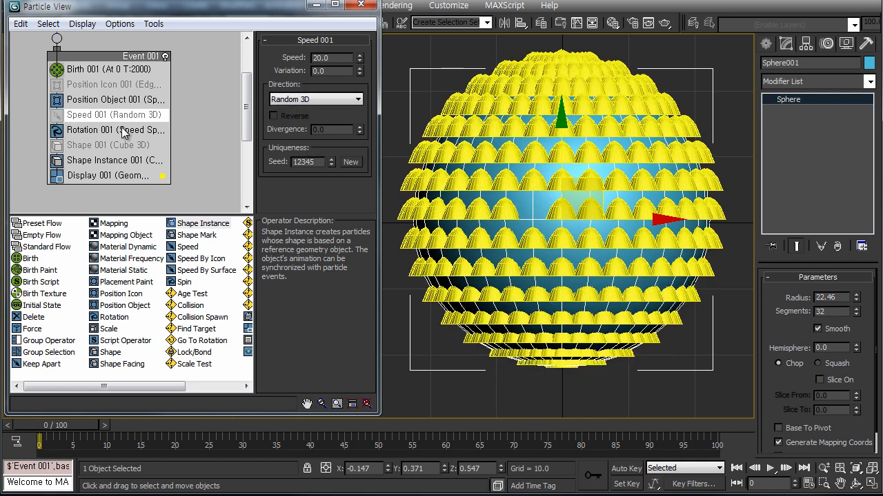
pyautogui.click(209, 271)
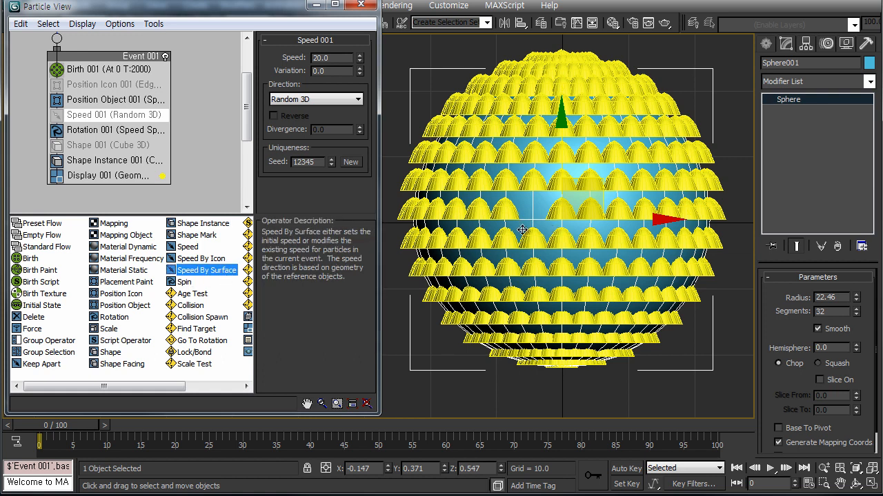
pyautogui.moveTo(524, 230); pyautogui.dragTo(525, 253, button='middle')
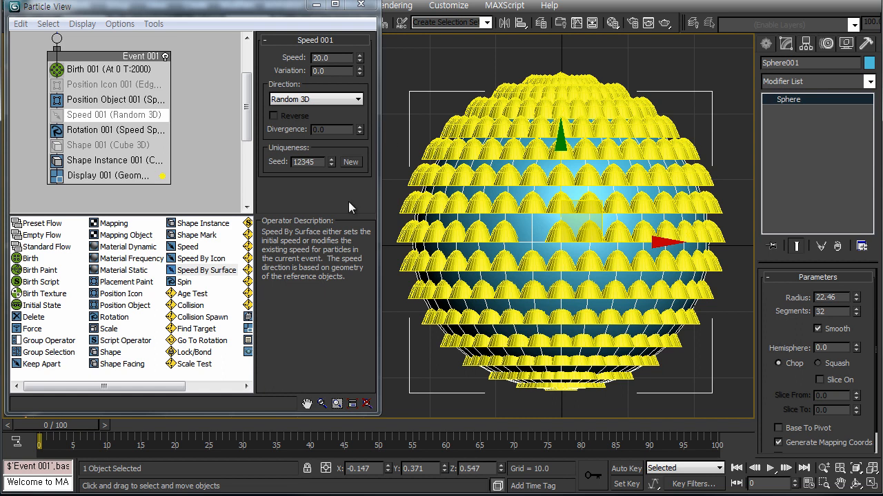
pyautogui.moveTo(426, 308); pyautogui.dragTo(459, 282, button='middle')
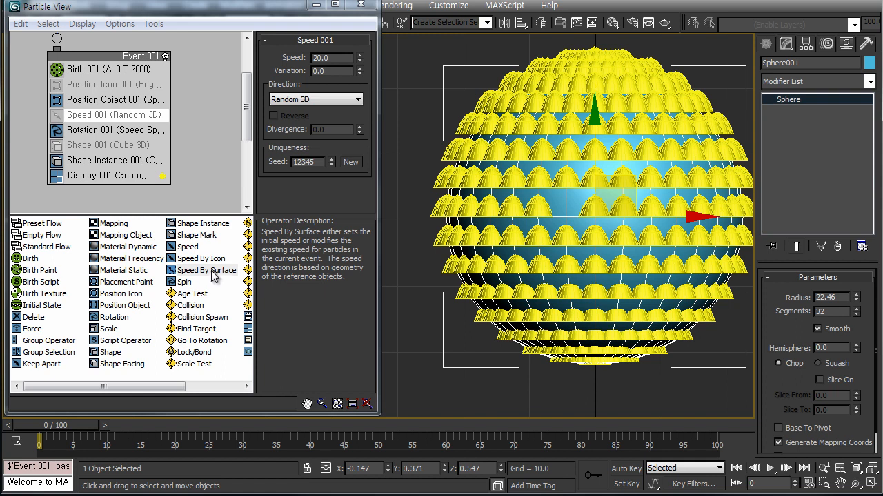
# Add a Speed By Surface operator below Speed 001 in Event 001, with Sphere001 as its surface geometry.
pyautogui.moveTo(198, 276); pyautogui.dragTo(92, 130)
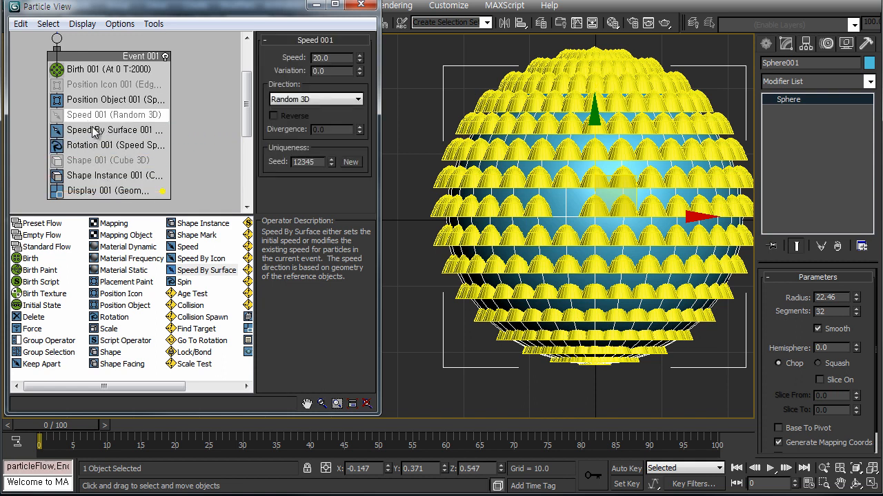
pyautogui.click(103, 132)
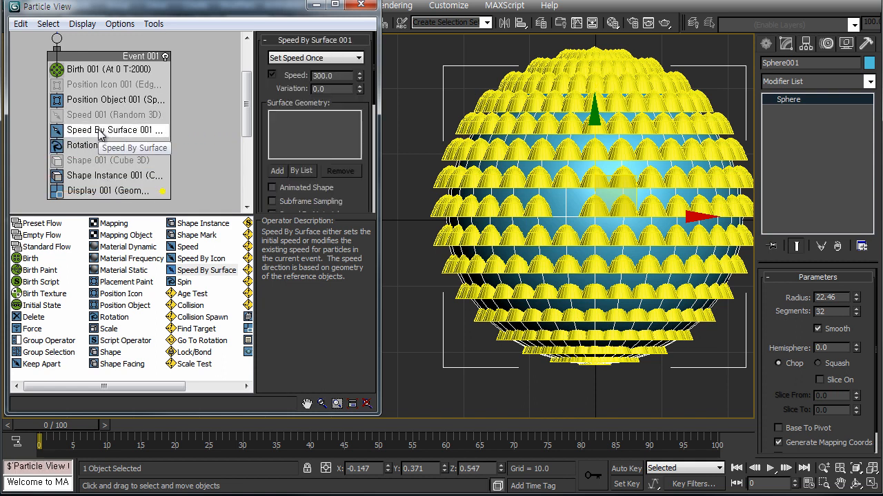
pyautogui.click(276, 170)
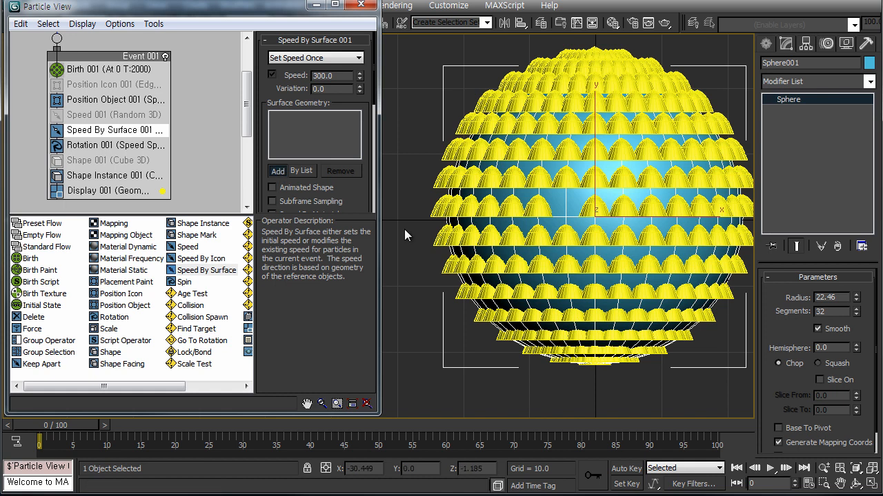
pyautogui.click(570, 306)
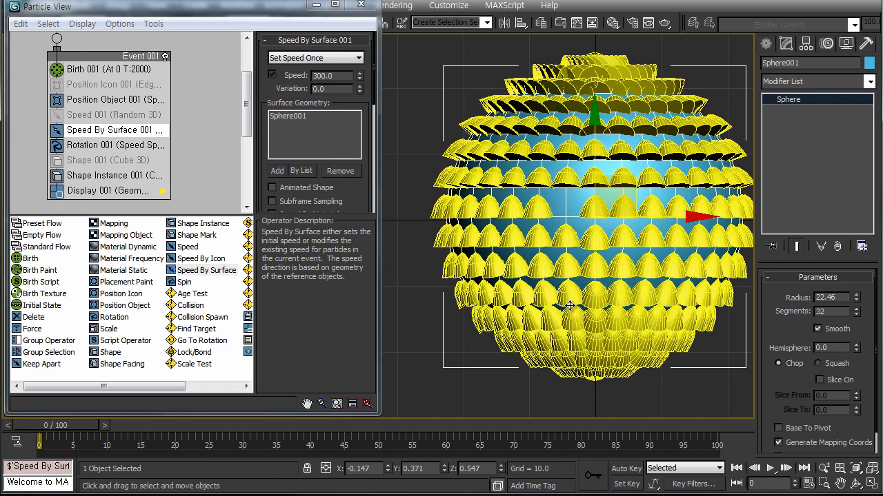
# Examine how the cone particles are oriented around the sphere in the front and perspective views.
pyautogui.moveTo(517, 300); pyautogui.dragTo(504, 308, button='middle')
pyautogui.click(360, 5)
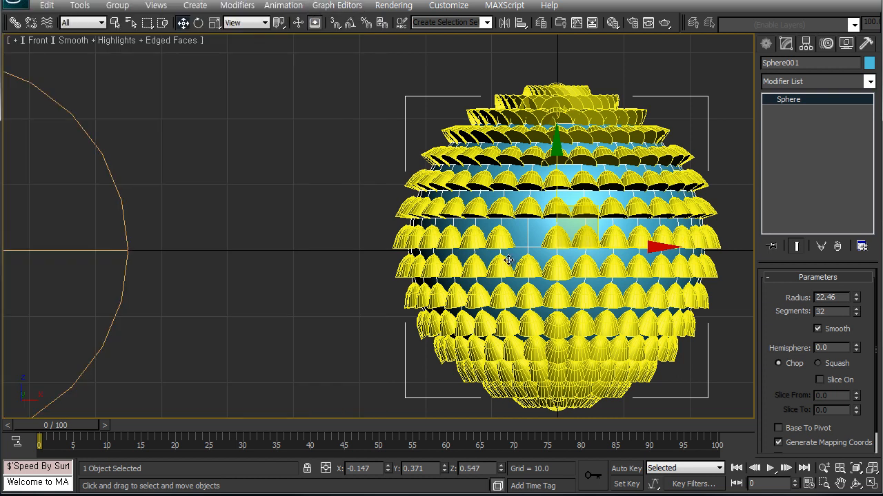
pyautogui.moveTo(521, 270); pyautogui.dragTo(290, 256, button='middle')
pyautogui.hotkey('alt', 'w')
pyautogui.rightClick(468, 269)
pyautogui.press('c')
pyautogui.click(401, 317)
pyautogui.moveTo(449, 303); pyautogui.dragTo(444, 303, button='middle')
pyautogui.hotkey('alt', 'w')
pyautogui.scroll(4, 296, 215)
pyautogui.keyDown('alt'); pyautogui.moveTo(295, 215); pyautogui.dragTo(305, 189, button='middle'); pyautogui.keyUp('alt')
pyautogui.scroll(-4, 339, 208)
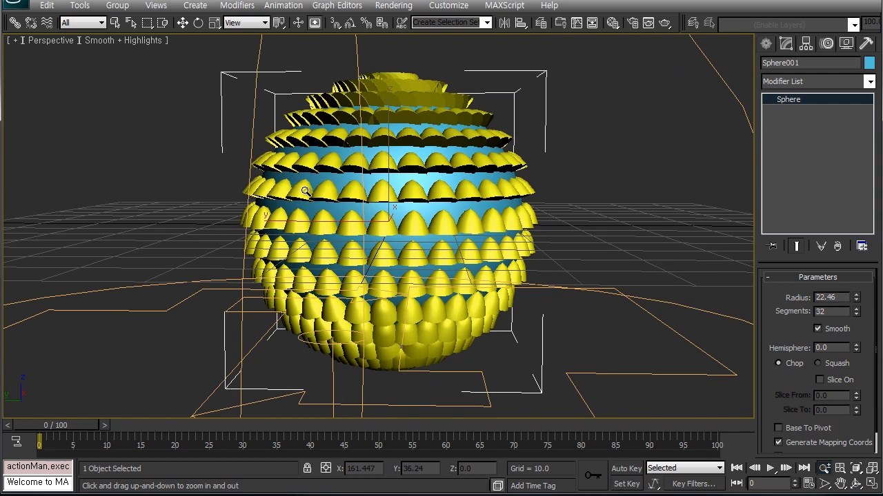
pyautogui.hotkey('alt', 'w')
pyautogui.middleClick(527, 130)
pyautogui.scroll(-4, 541, 126)
pyautogui.moveTo(548, 126)
pyautogui.mouseDown(button='middle')
pyautogui.moveTo(533, 125)
pyautogui.moveTo(551, 126)
pyautogui.mouseUp(button='middle')
pyautogui.press('w')
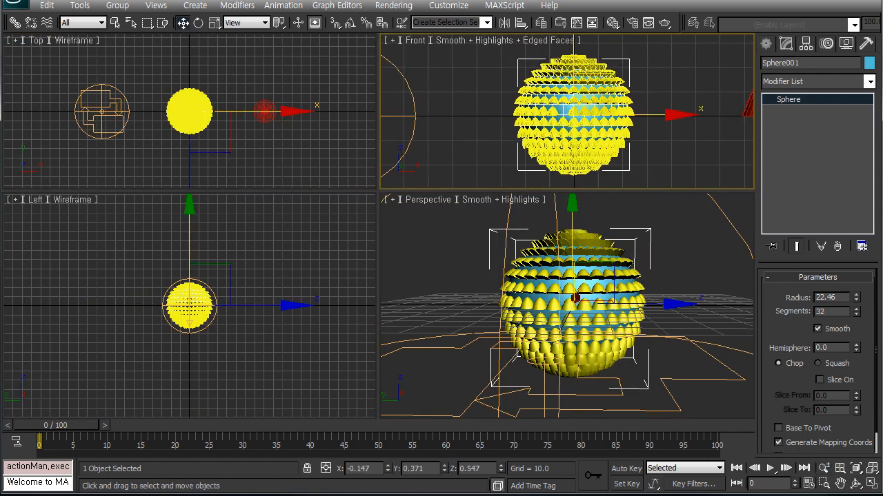
# Check the Rotation operator's orientation matrix and the Speed By Surface operator's geometry and direction options.
pyautogui.press('6')
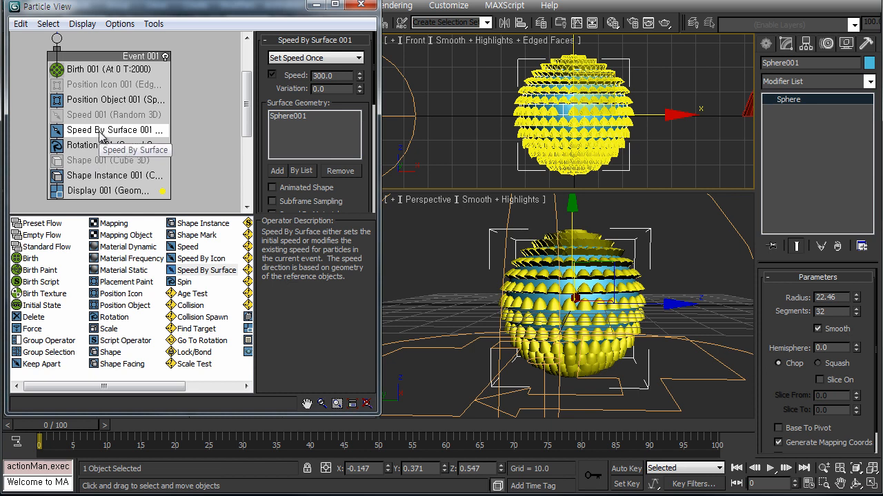
pyautogui.click(290, 118)
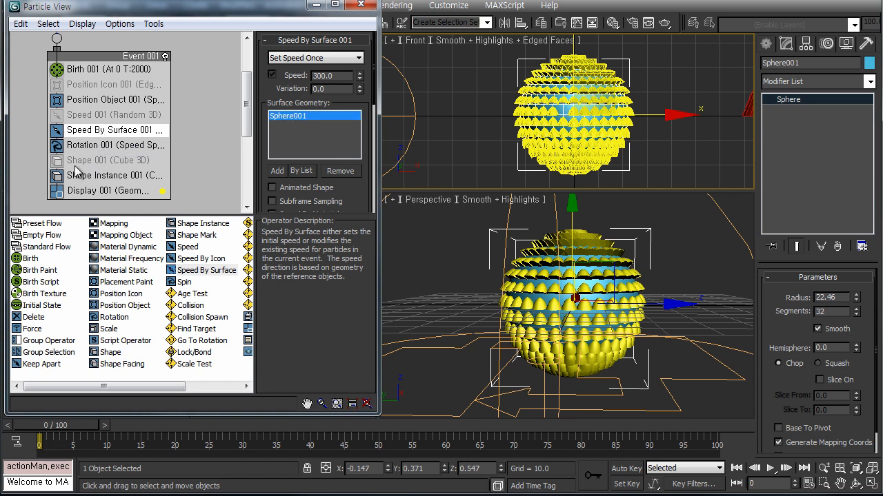
pyautogui.click(153, 144)
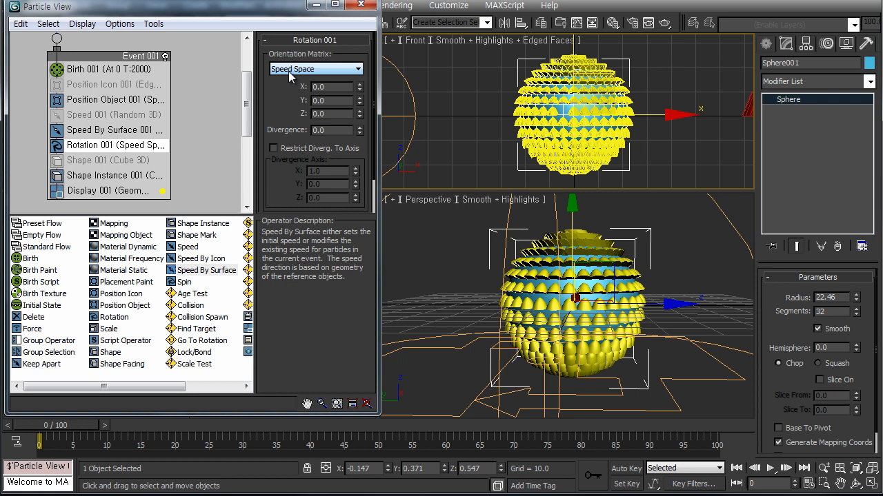
pyautogui.scroll(5, 555, 133)
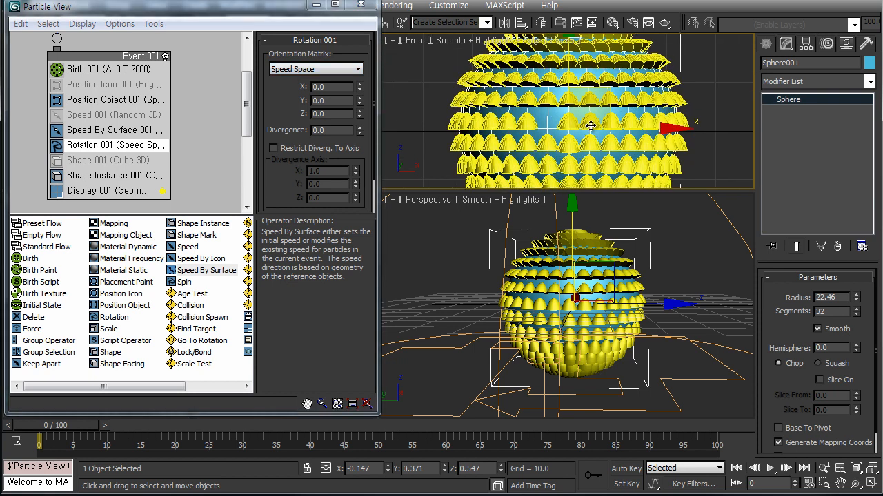
pyautogui.moveTo(555, 133); pyautogui.dragTo(542, 154, button='middle')
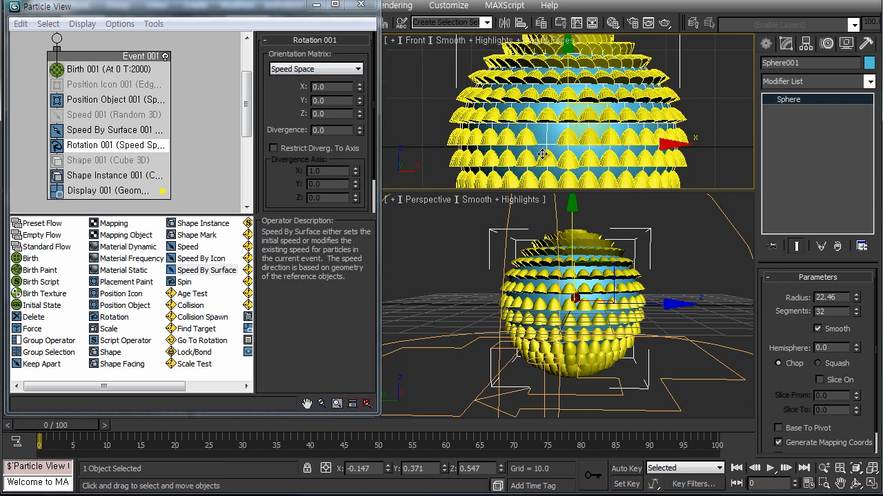
pyautogui.click(108, 132)
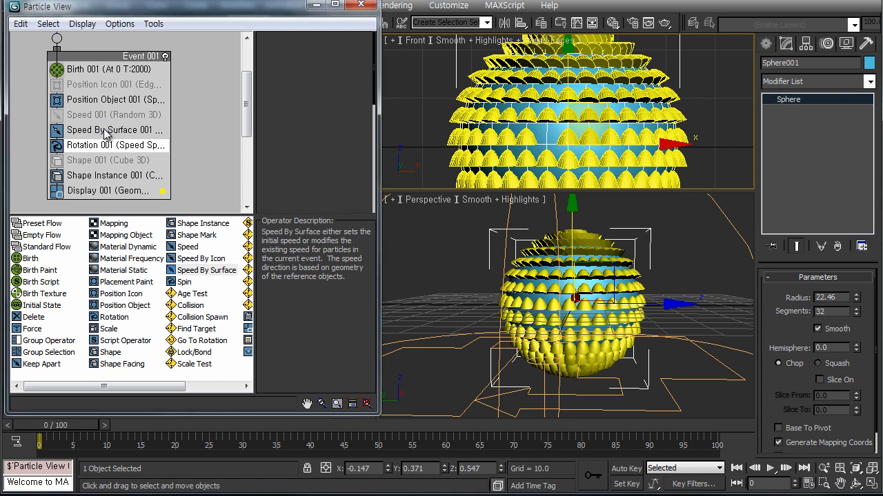
pyautogui.moveTo(343, 189); pyautogui.dragTo(337, 10)
pyautogui.moveTo(283, 154); pyautogui.dragTo(282, 139)
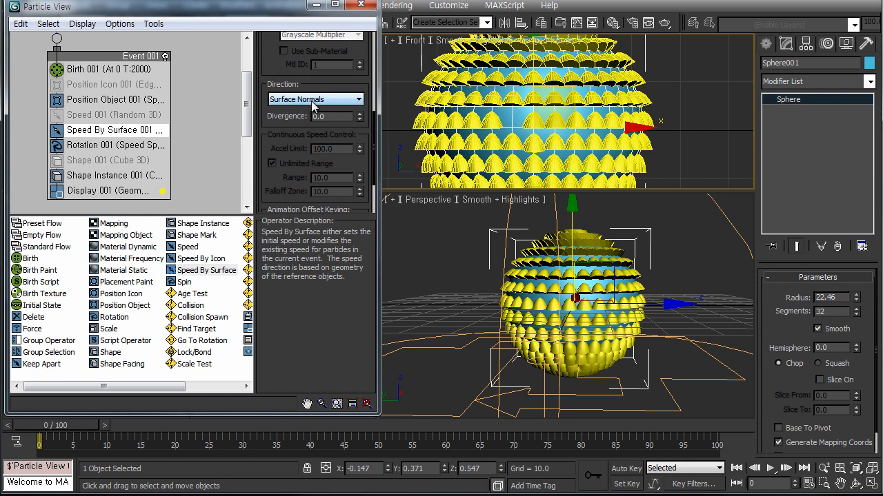
pyautogui.click(301, 102)
pyautogui.click(302, 111)
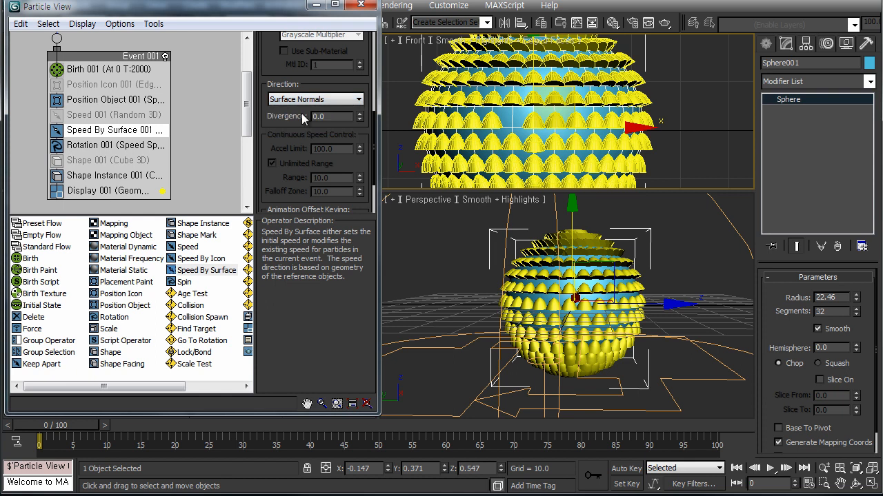
# Rotate only the pivot of the source cone Cone001 by -90° about the Y axis, leaving its geometry in place.
pyautogui.moveTo(672, 149); pyautogui.dragTo(596, 143, button='middle')
pyautogui.click(721, 110)
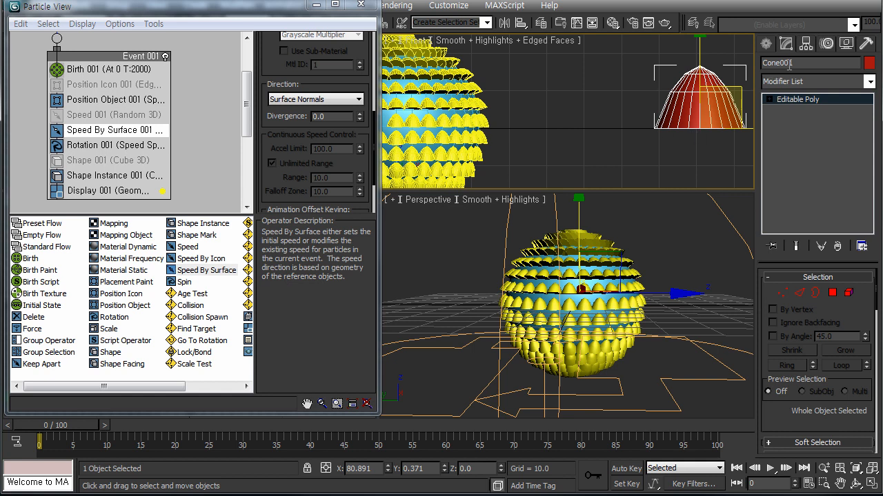
pyautogui.click(806, 45)
pyautogui.click(812, 131)
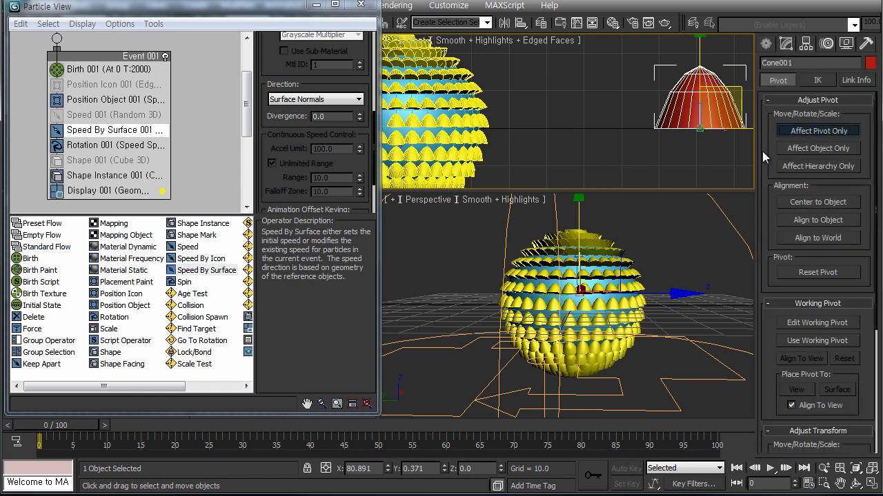
pyautogui.scroll(-3, 651, 148)
pyautogui.scroll(2, 607, 156)
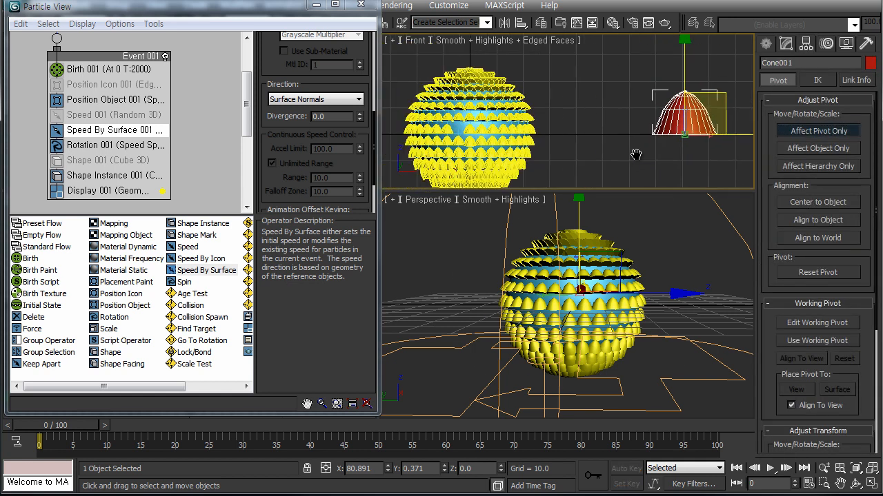
pyautogui.press('e')
pyautogui.moveTo(302, 15); pyautogui.dragTo(248, 25)
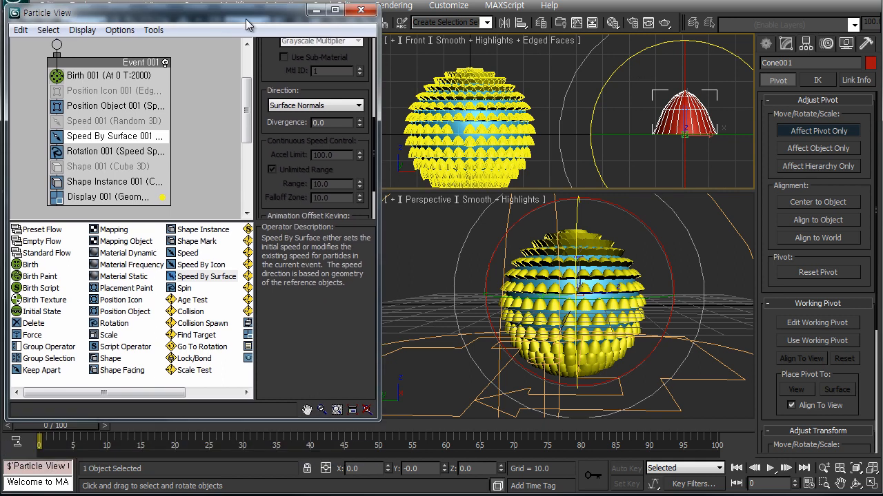
pyautogui.moveTo(639, 65); pyautogui.dragTo(600, 111)
pyautogui.click(798, 133)
# Set the scale of the Shape Instance 001 operator to 15%.
pyautogui.rightClick(613, 295)
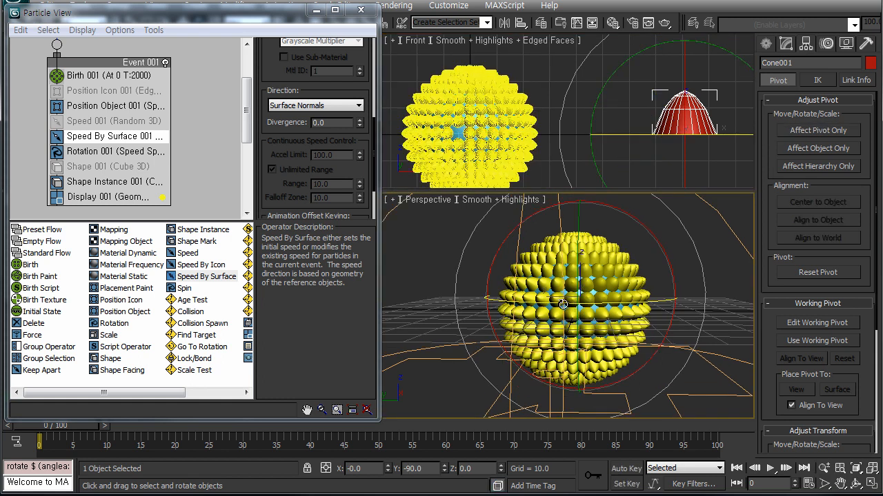
pyautogui.hotkey('alt', 'w')
pyautogui.click(316, 10)
pyautogui.moveTo(333, 204)
pyautogui.keyDown('alt'); pyautogui.mouseDown(button='middle')
pyautogui.moveTo(354, 219)
pyautogui.moveTo(416, 209)
pyautogui.moveTo(473, 158)
pyautogui.moveTo(504, 99)
pyautogui.moveTo(309, 227)
pyautogui.moveTo(246, 233)
pyautogui.moveTo(225, 216)
pyautogui.moveTo(254, 229)
pyautogui.moveTo(325, 229)
pyautogui.moveTo(338, 215)
pyautogui.mouseUp(button='middle'); pyautogui.keyUp('alt')
pyautogui.scroll(2, 338, 216)
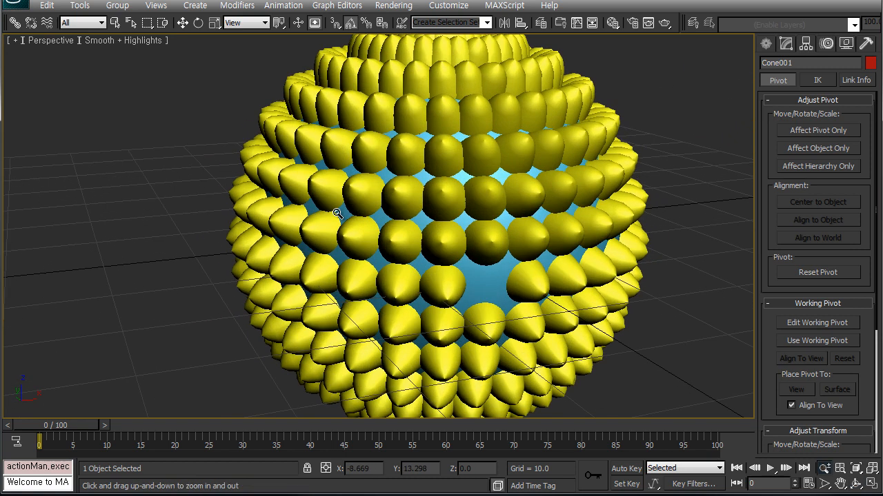
pyautogui.press('6')
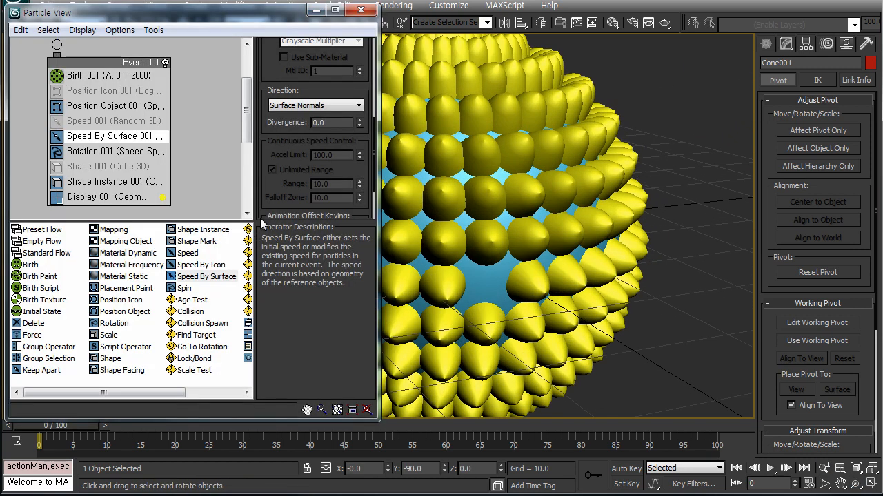
pyautogui.click(131, 106)
pyautogui.click(111, 181)
pyautogui.scroll(-1, 347, 178)
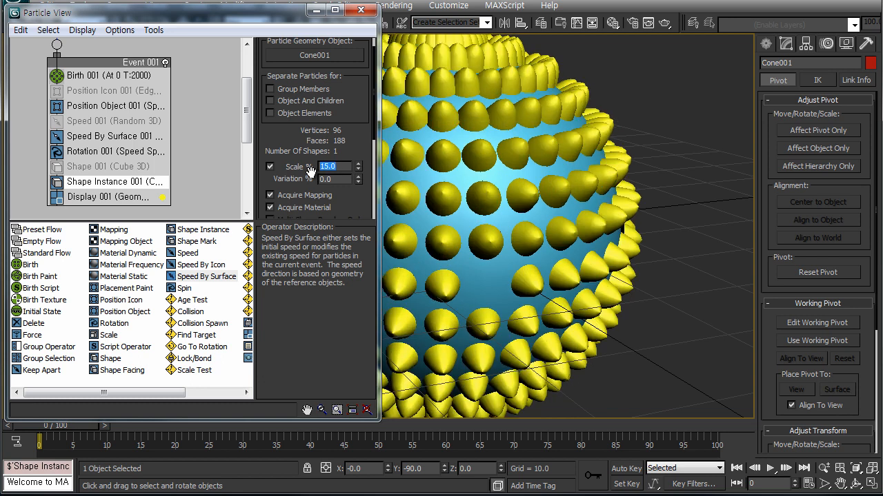
# Inspect the size and spacing of the cones on the sphere in the perspective and front views.
pyautogui.moveTo(432, 211)
pyautogui.mouseDown(button='middle')
pyautogui.moveTo(502, 261)
pyautogui.moveTo(495, 267)
pyautogui.mouseUp(button='middle')
pyautogui.click(316, 12)
pyautogui.moveTo(469, 223); pyautogui.dragTo(303, 179, button='middle')
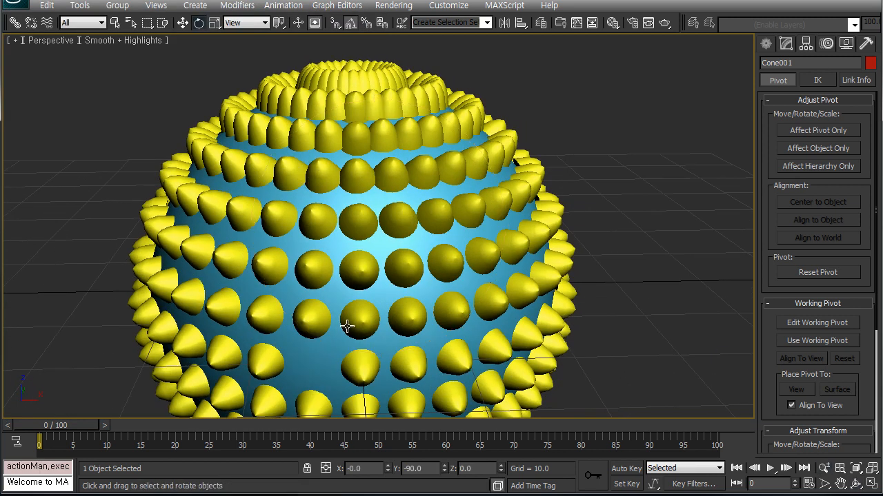
pyautogui.moveTo(349, 231)
pyautogui.keyDown('alt'); pyautogui.mouseDown(button='middle')
pyautogui.moveTo(336, 182)
pyautogui.moveTo(349, 260)
pyautogui.moveTo(339, 237)
pyautogui.moveTo(380, 223)
pyautogui.moveTo(374, 270)
pyautogui.moveTo(366, 252)
pyautogui.moveTo(390, 241)
pyautogui.mouseUp(button='middle'); pyautogui.keyUp('alt')
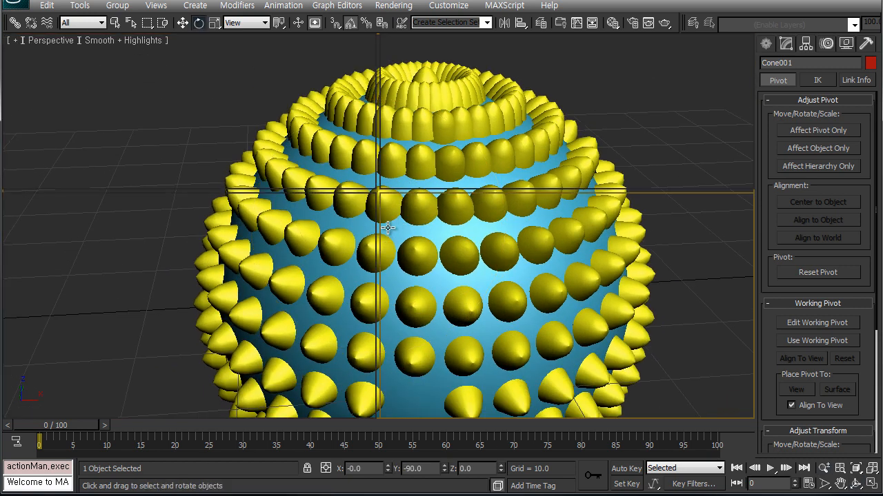
pyautogui.hotkey('alt', 'w')
pyautogui.hotkey('alt', 'w')
pyautogui.moveTo(248, 270); pyautogui.dragTo(527, 246, button='middle')
pyautogui.hotkey('alt', 'z')
pyautogui.moveTo(488, 227); pyautogui.dragTo(504, 216)
pyautogui.moveTo(504, 216); pyautogui.dragTo(529, 194, button='middle')
pyautogui.moveTo(529, 193); pyautogui.dragTo(522, 212)
pyautogui.press('e')
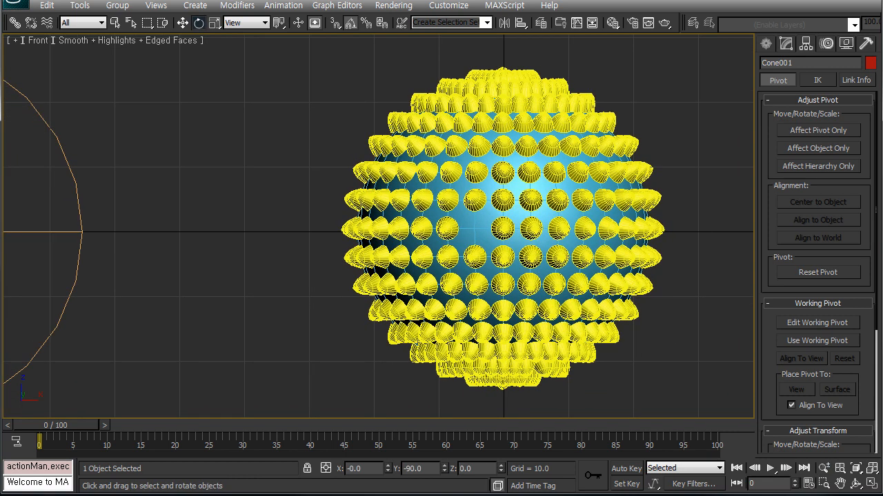
# Set the Position Object 001 operator's emission location to Selected Vertices.
pyautogui.press('6')
pyautogui.scroll(1, 261, 137)
pyautogui.scroll(-5, 273, 200)
pyautogui.click(110, 106)
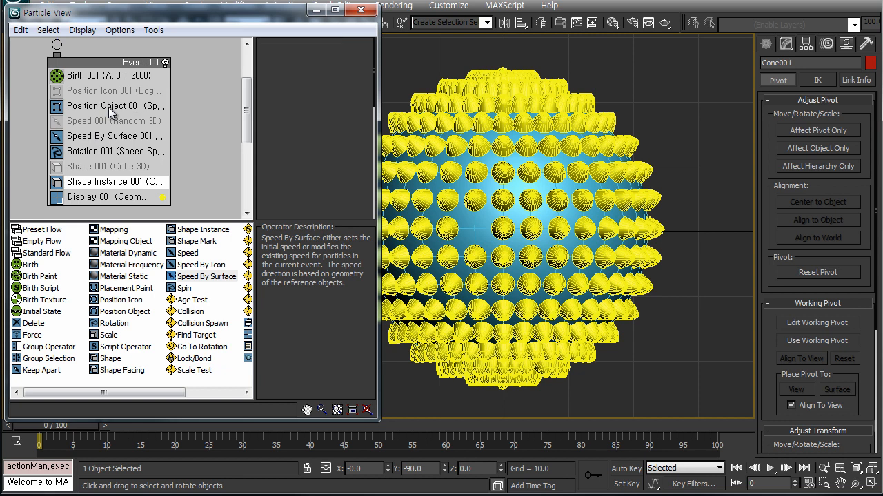
pyautogui.scroll(-5, 265, 153)
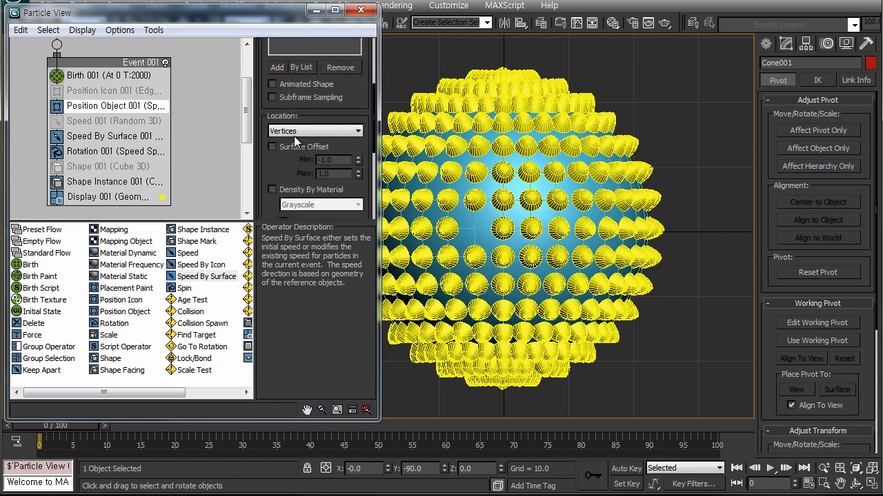
pyautogui.scroll(-1, 282, 148)
pyautogui.click(292, 112)
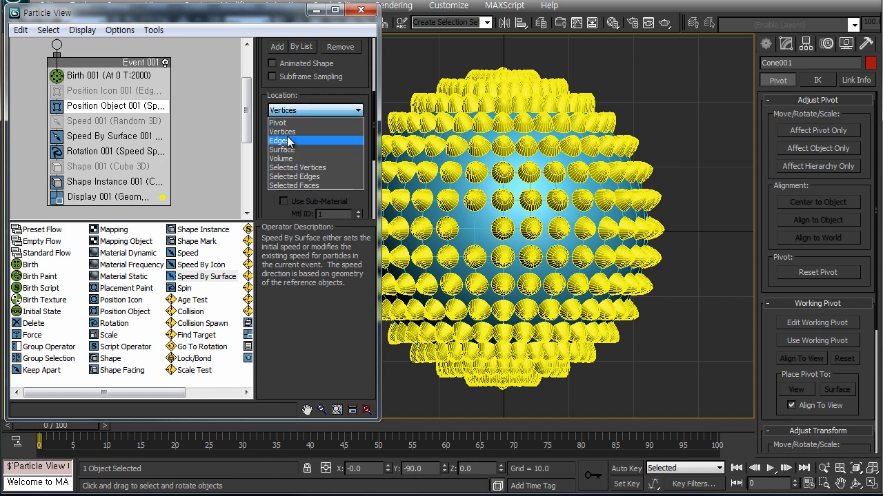
pyautogui.click(293, 168)
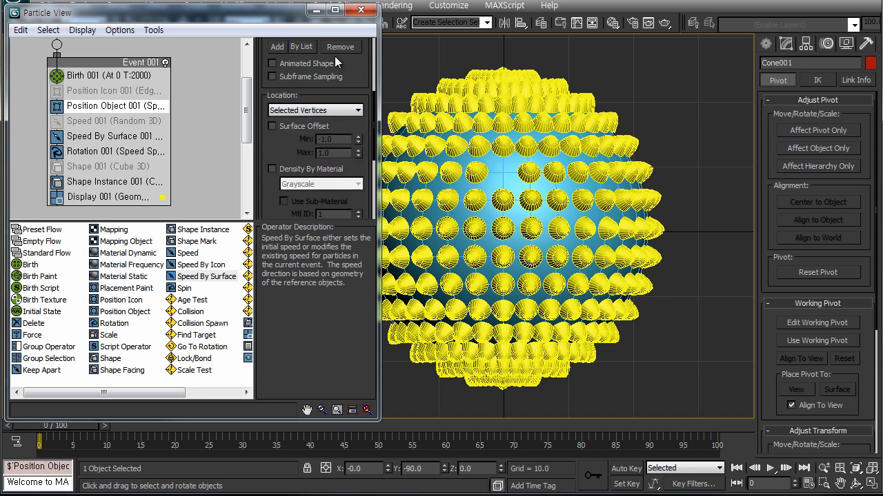
# Add an Edit Poly modifier to Sphere001 and select the wide band of vertices around its middle.
pyautogui.press('6')
pyautogui.click(506, 175)
pyautogui.moveTo(506, 175); pyautogui.dragTo(412, 184, button='middle')
pyautogui.click(787, 45)
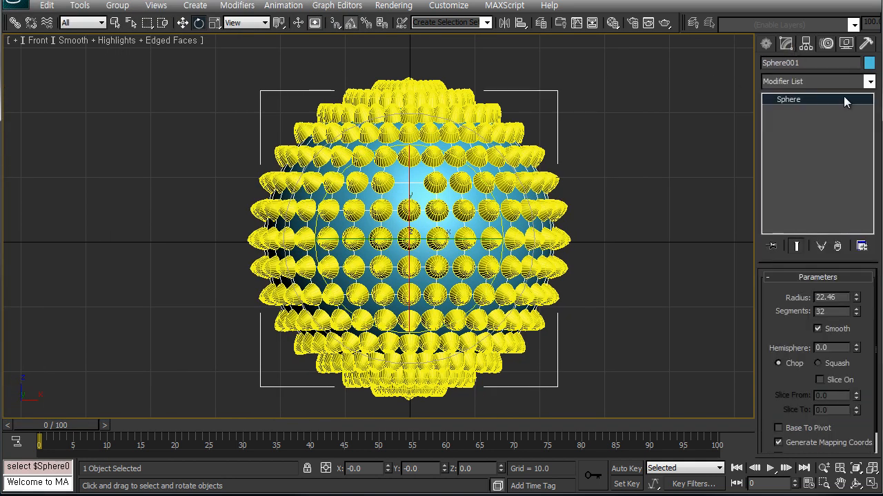
pyautogui.click(870, 82)
pyautogui.moveTo(871, 122); pyautogui.dragTo(865, 244)
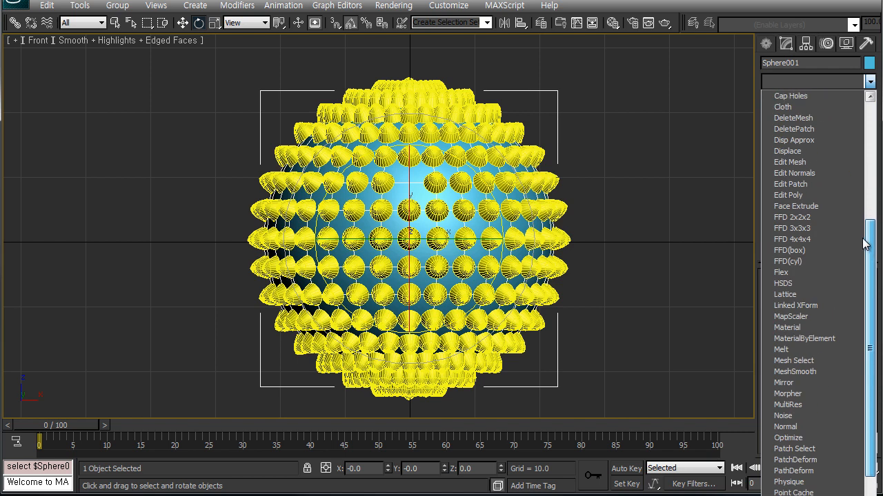
pyautogui.click(820, 197)
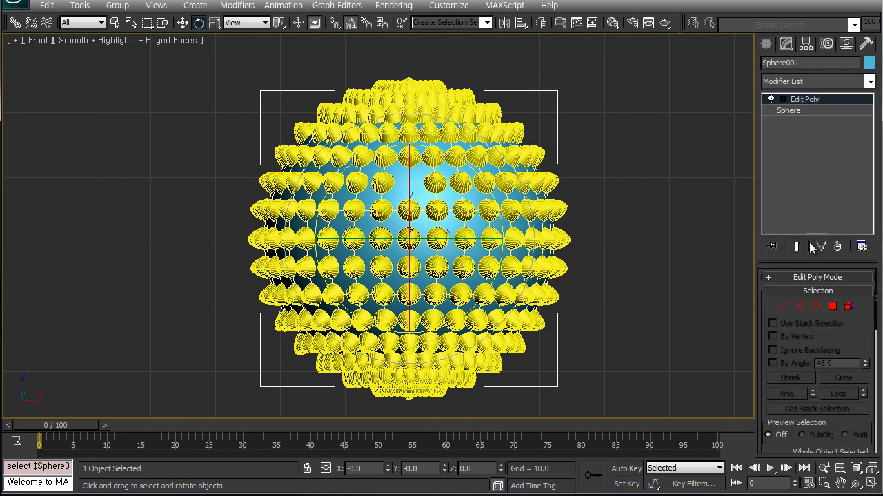
pyautogui.click(782, 306)
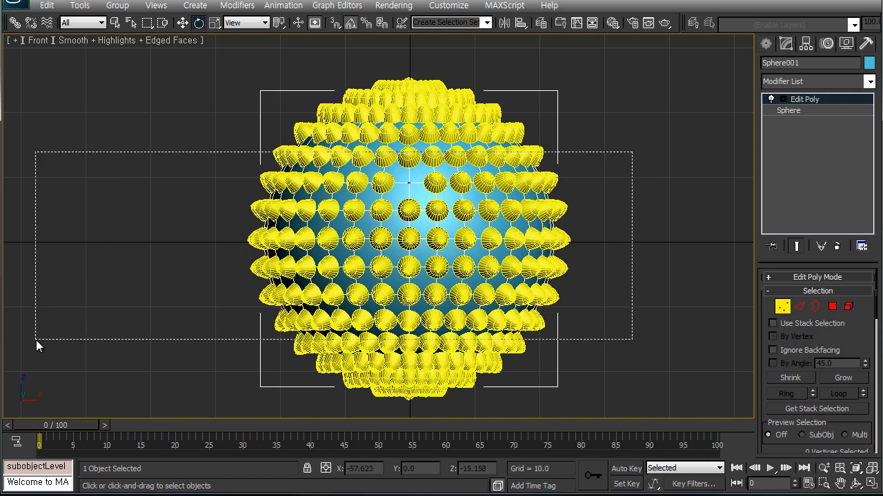
pyautogui.moveTo(35, 338); pyautogui.dragTo(34, 338)
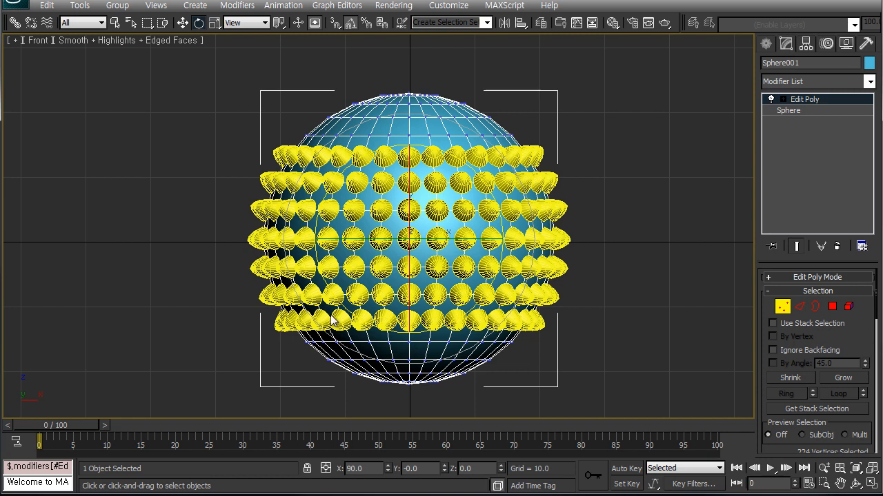
# Examine the cones on the selected vertex band in the front view and from several angles in the perspective view.
pyautogui.scroll(4, 367, 284)
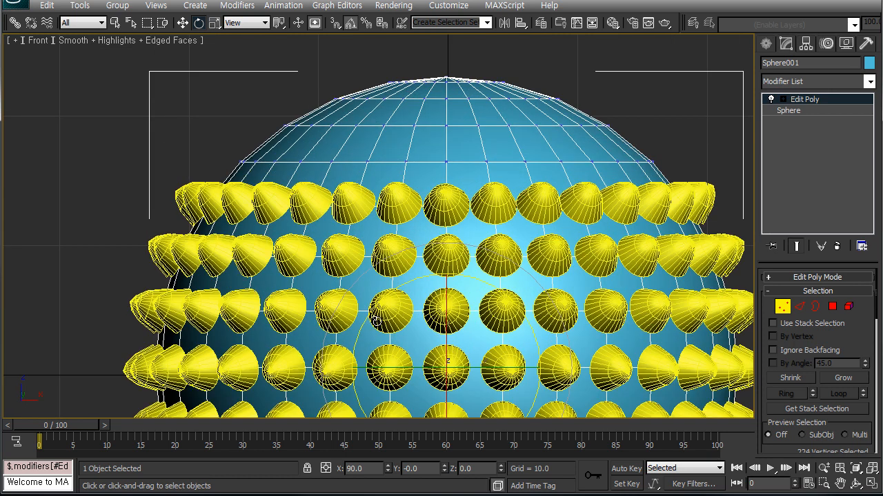
pyautogui.moveTo(378, 316); pyautogui.dragTo(358, 302, button='middle')
pyautogui.hotkey('alt', 'w')
pyautogui.middleClick(462, 329)
pyautogui.hotkey('alt', 'w')
pyautogui.keyDown('ctrl'); pyautogui.keyDown('alt'); pyautogui.moveTo(423, 319); pyautogui.dragTo(351, 198, button='middle'); pyautogui.keyUp('alt'); pyautogui.keyUp('ctrl')
pyautogui.press('e')
pyautogui.keyDown('alt'); pyautogui.moveTo(393, 247); pyautogui.dragTo(375, 243, button='middle'); pyautogui.keyUp('alt')
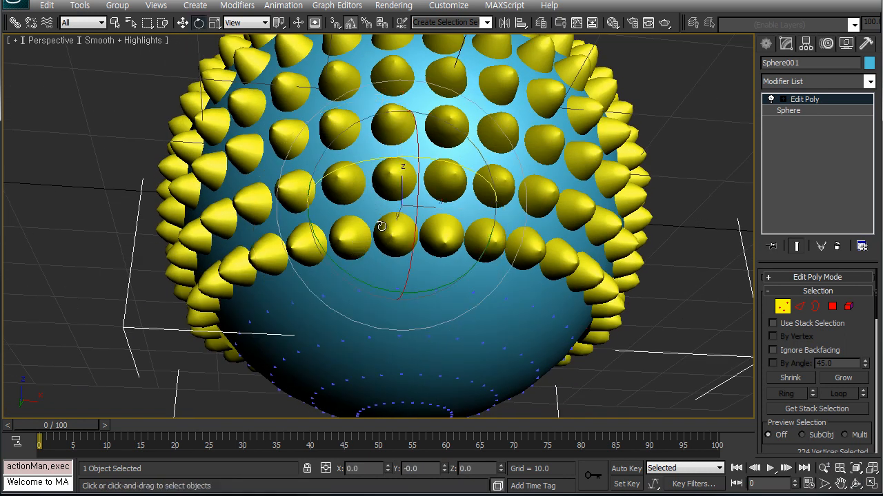
# Add every other vertex of the first ring above the selected band to the vertex selection, all around the sphere.
pyautogui.moveTo(379, 218); pyautogui.dragTo(367, 173, button='middle')
pyautogui.keyDown('alt'); pyautogui.moveTo(367, 172); pyautogui.dragTo(364, 265, button='middle'); pyautogui.keyUp('alt')
pyautogui.keyDown('ctrl'); pyautogui.keyDown('alt'); pyautogui.moveTo(365, 266); pyautogui.dragTo(363, 221, button='middle'); pyautogui.keyUp('alt'); pyautogui.keyUp('ctrl')
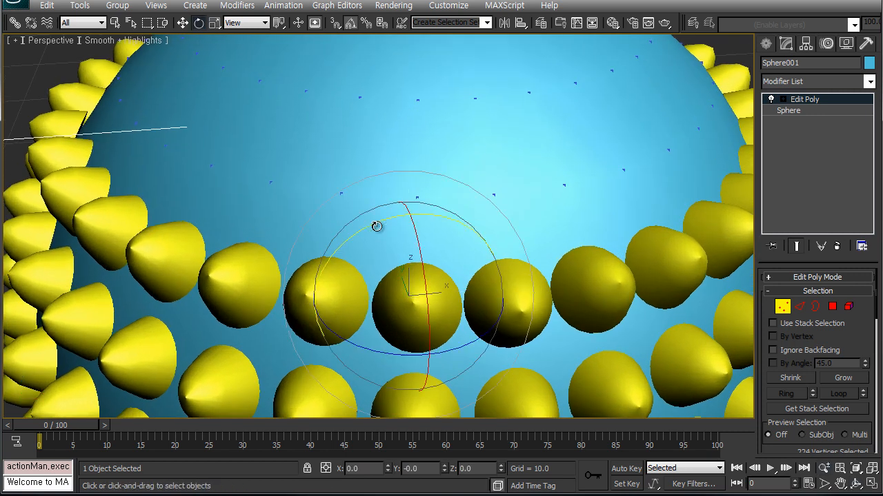
pyautogui.keyDown('ctrl'); pyautogui.click(418, 197); pyautogui.keyUp('ctrl')
pyautogui.keyDown('alt'); pyautogui.moveTo(419, 262); pyautogui.dragTo(347, 254, button='middle'); pyautogui.keyUp('alt')
pyautogui.keyDown('ctrl'); pyautogui.click(422, 239); pyautogui.keyUp('ctrl')
pyautogui.keyDown('alt'); pyautogui.moveTo(323, 295); pyautogui.dragTo(368, 250, button='middle'); pyautogui.keyUp('alt')
pyautogui.keyDown('ctrl'); pyautogui.click(452, 129); pyautogui.keyUp('ctrl')
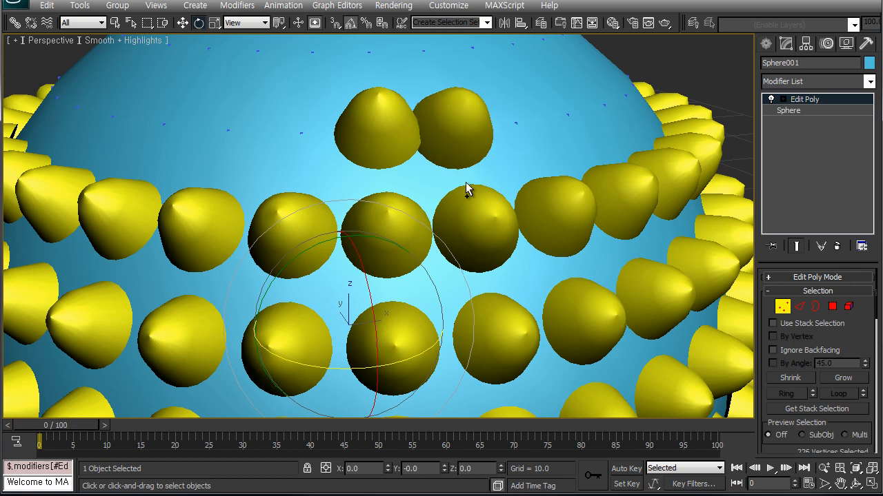
pyautogui.keyDown('alt'); pyautogui.moveTo(404, 227); pyautogui.dragTo(347, 211, button='middle'); pyautogui.keyUp('alt')
pyautogui.keyDown('ctrl'); pyautogui.click(404, 185); pyautogui.keyUp('ctrl')
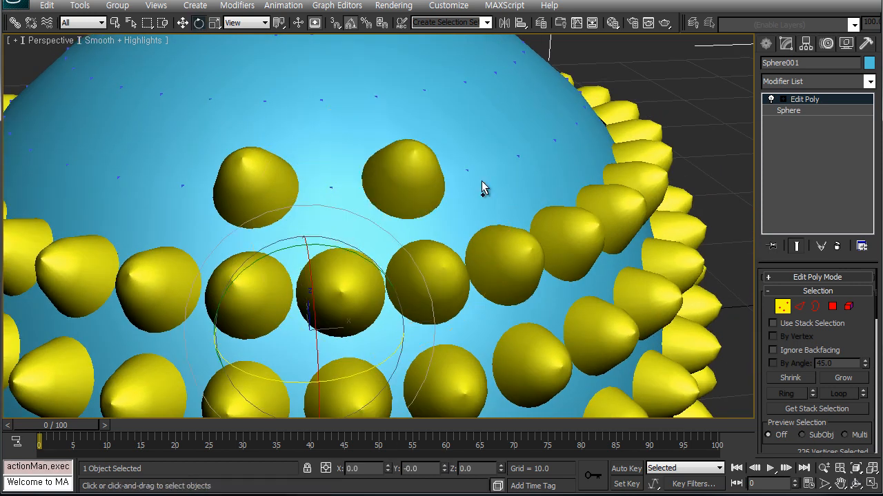
pyautogui.keyDown('ctrl'); pyautogui.click(518, 154); pyautogui.keyUp('ctrl')
pyautogui.keyDown('alt'); pyautogui.moveTo(457, 227); pyautogui.dragTo(301, 227, button='middle'); pyautogui.keyUp('alt')
pyautogui.press('e')
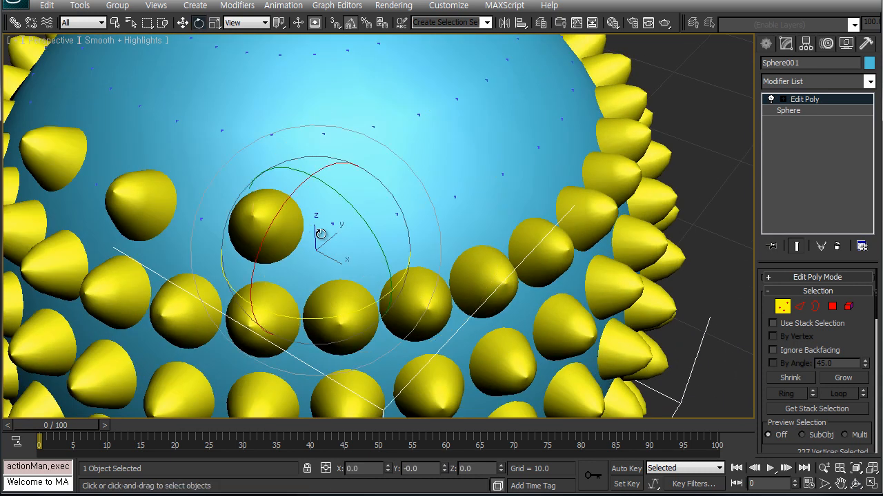
pyautogui.keyDown('ctrl'); pyautogui.click(417, 227); pyautogui.keyUp('ctrl')
pyautogui.keyDown('alt'); pyautogui.moveTo(501, 175); pyautogui.dragTo(300, 269, button='middle'); pyautogui.keyUp('alt')
pyautogui.keyDown('alt'); pyautogui.moveTo(540, 220); pyautogui.dragTo(481, 226, button='middle'); pyautogui.keyUp('alt')
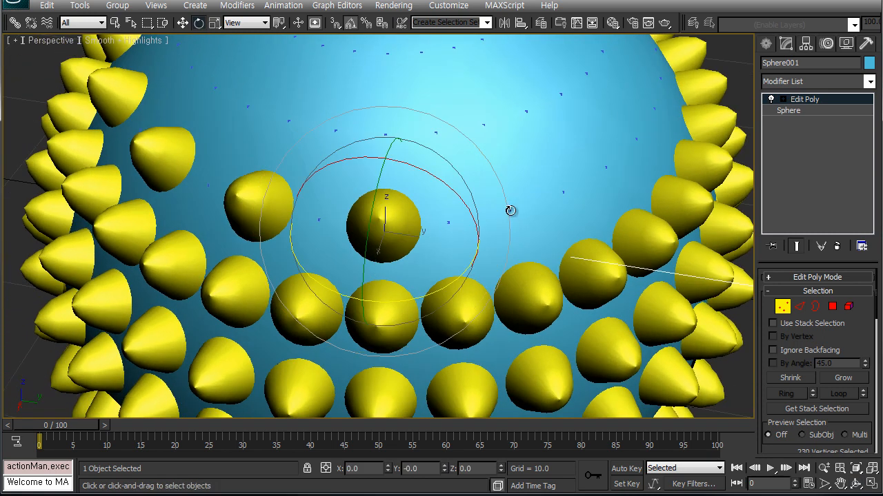
pyautogui.keyDown('ctrl'); pyautogui.click(512, 213); pyautogui.keyUp('ctrl')
pyautogui.keyDown('ctrl'); pyautogui.click(609, 165); pyautogui.keyUp('ctrl')
pyautogui.keyDown('alt'); pyautogui.moveTo(534, 218); pyautogui.dragTo(404, 209, button='middle'); pyautogui.keyUp('alt')
pyautogui.press('e')
pyautogui.keyDown('ctrl'); pyautogui.click(605, 261); pyautogui.keyUp('ctrl')
pyautogui.keyDown('alt'); pyautogui.moveTo(604, 261); pyautogui.dragTo(321, 267, button='middle'); pyautogui.keyUp('alt')
pyautogui.keyDown('ctrl'); pyautogui.click(327, 269); pyautogui.keyUp('ctrl')
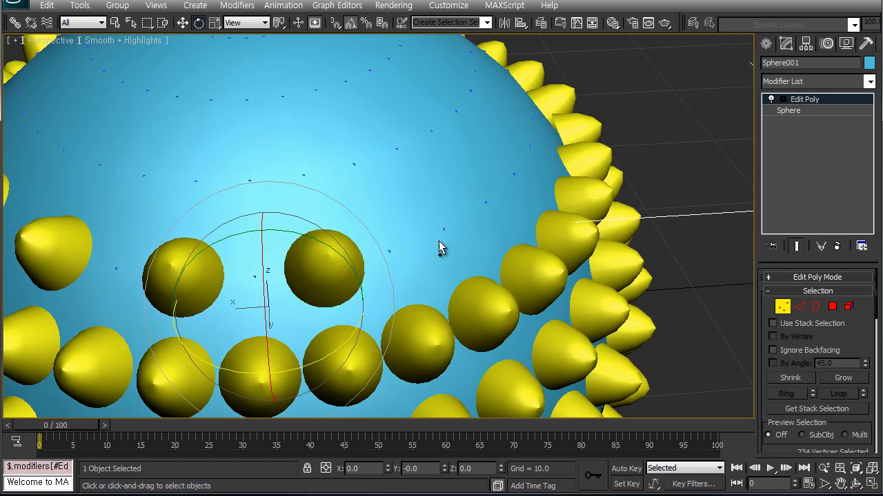
pyautogui.keyDown('ctrl'); pyautogui.click(442, 230); pyautogui.keyUp('ctrl')
pyautogui.keyDown('alt'); pyautogui.moveTo(514, 174); pyautogui.dragTo(374, 256, button='middle'); pyautogui.keyUp('alt')
pyautogui.keyDown('alt'); pyautogui.moveTo(543, 253); pyautogui.dragTo(364, 246, button='middle'); pyautogui.keyUp('alt')
pyautogui.keyDown('ctrl'); pyautogui.click(529, 234); pyautogui.keyUp('ctrl')
pyautogui.keyDown('ctrl'); pyautogui.click(646, 199); pyautogui.keyUp('ctrl')
pyautogui.keyDown('alt'); pyautogui.moveTo(623, 233); pyautogui.dragTo(501, 228, button='middle'); pyautogui.keyUp('alt')
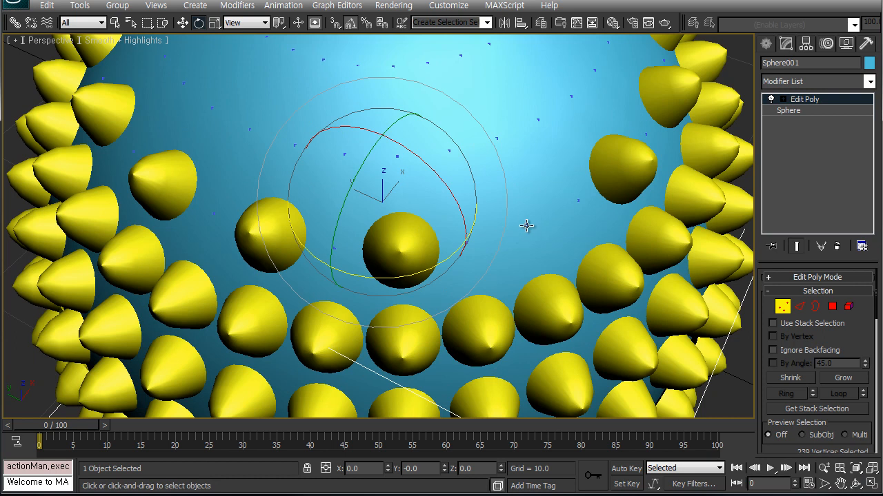
pyautogui.keyDown('ctrl'); pyautogui.click(525, 220); pyautogui.keyUp('ctrl')
# Add every other vertex of the second ring above the band to the selection, staggered against the first ring's cones.
pyautogui.keyDown('ctrl'); pyautogui.click(449, 149); pyautogui.keyUp('ctrl')
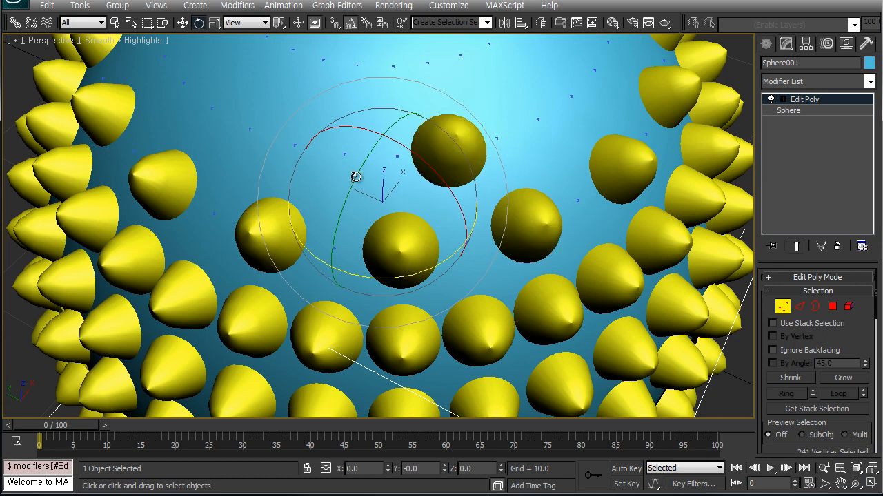
pyautogui.keyDown('ctrl'); pyautogui.click(344, 155); pyautogui.keyUp('ctrl')
pyautogui.keyDown('alt'); pyautogui.moveTo(345, 208); pyautogui.dragTo(370, 216, button='middle'); pyautogui.keyUp('alt')
pyautogui.keyDown('ctrl'); pyautogui.click(295, 187); pyautogui.keyUp('ctrl')
pyautogui.keyDown('alt'); pyautogui.moveTo(212, 168); pyautogui.dragTo(331, 223, button='middle'); pyautogui.keyUp('alt')
pyautogui.keyDown('ctrl'); pyautogui.click(398, 209); pyautogui.keyUp('ctrl')
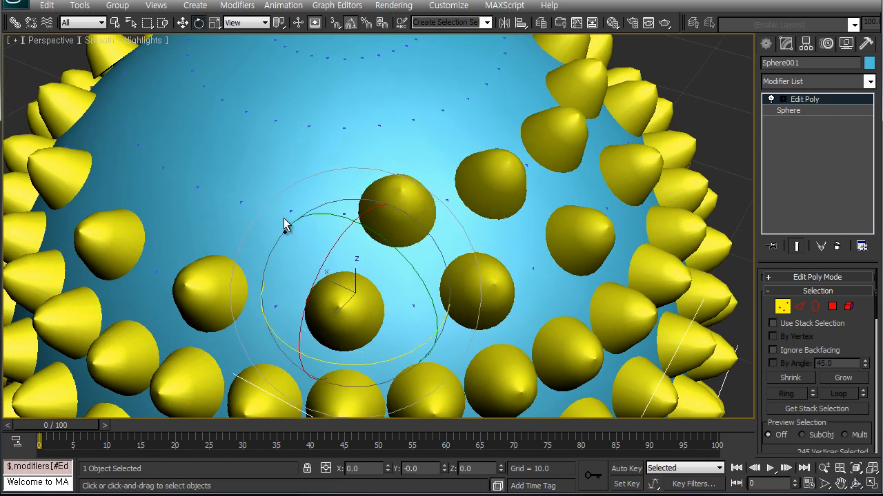
pyautogui.keyDown('ctrl'); pyautogui.click(289, 210); pyautogui.keyUp('ctrl')
pyautogui.keyDown('ctrl'); pyautogui.click(196, 189); pyautogui.keyUp('ctrl')
pyautogui.keyDown('alt'); pyautogui.moveTo(202, 209); pyautogui.dragTo(349, 239, button='middle'); pyautogui.keyUp('alt')
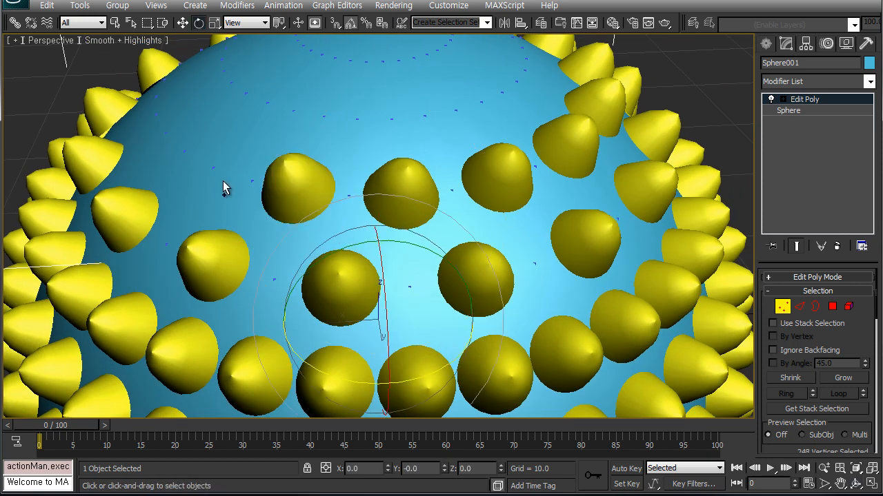
pyautogui.keyDown('ctrl'); pyautogui.click(211, 165); pyautogui.keyUp('ctrl')
pyautogui.keyDown('alt'); pyautogui.moveTo(227, 220); pyautogui.dragTo(355, 234, button='middle'); pyautogui.keyUp('alt')
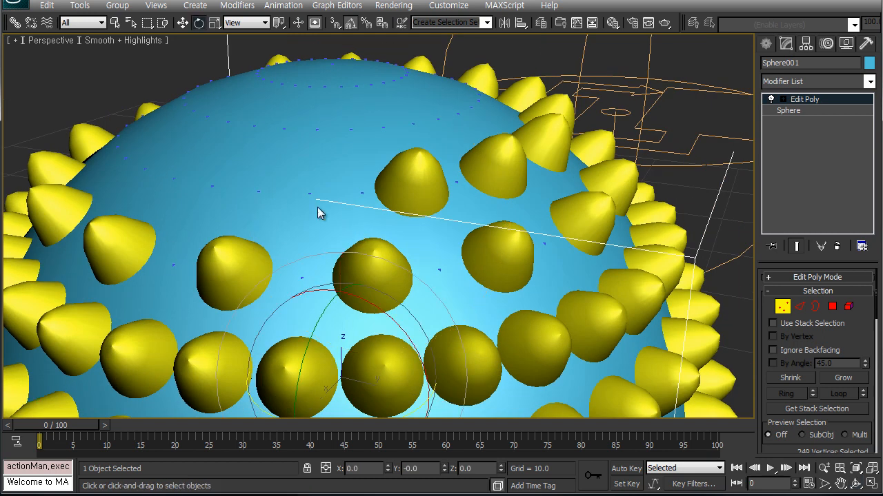
pyautogui.keyDown('ctrl'); pyautogui.click(309, 193); pyautogui.keyUp('ctrl')
pyautogui.keyDown('ctrl'); pyautogui.click(213, 185); pyautogui.keyUp('ctrl')
pyautogui.keyDown('alt'); pyautogui.moveTo(215, 190); pyautogui.dragTo(347, 250, button='middle'); pyautogui.keyUp('alt')
pyautogui.keyDown('ctrl'); pyautogui.click(354, 243); pyautogui.keyUp('ctrl')
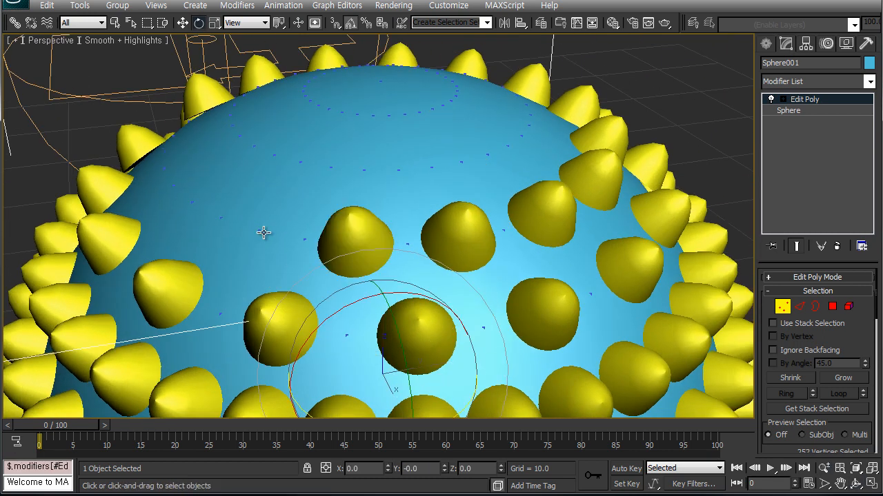
pyautogui.keyDown('alt'); pyautogui.moveTo(261, 260); pyautogui.dragTo(347, 271, button='middle'); pyautogui.keyUp('alt')
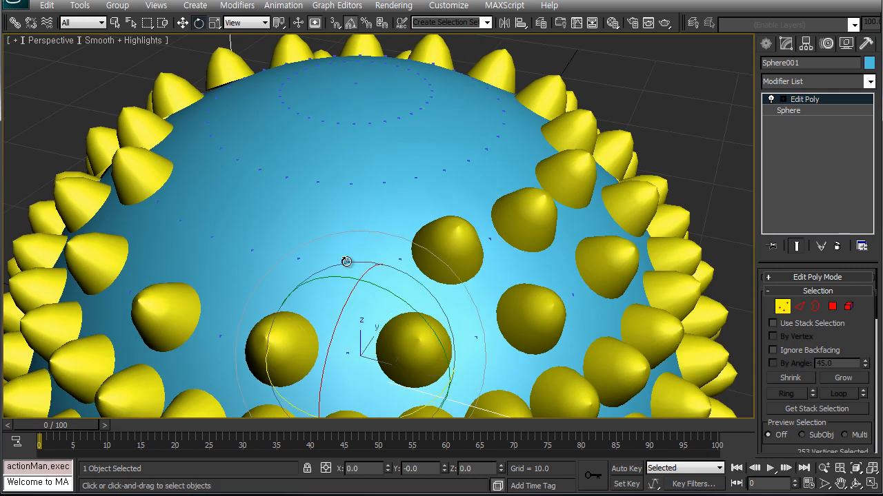
pyautogui.keyDown('ctrl'); pyautogui.click(348, 262); pyautogui.keyUp('ctrl')
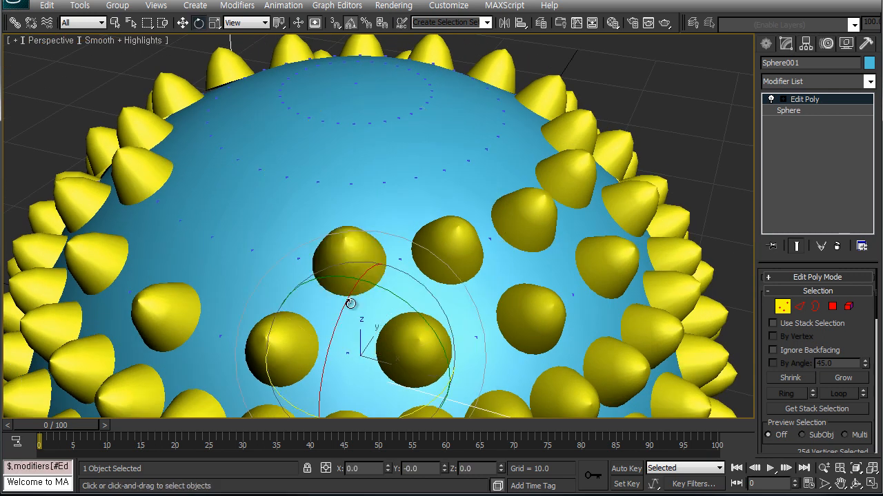
pyautogui.keyDown('ctrl'); pyautogui.click(250, 251); pyautogui.keyUp('ctrl')
pyautogui.keyDown('alt'); pyautogui.moveTo(200, 236); pyautogui.dragTo(296, 246, button='middle'); pyautogui.keyUp('alt')
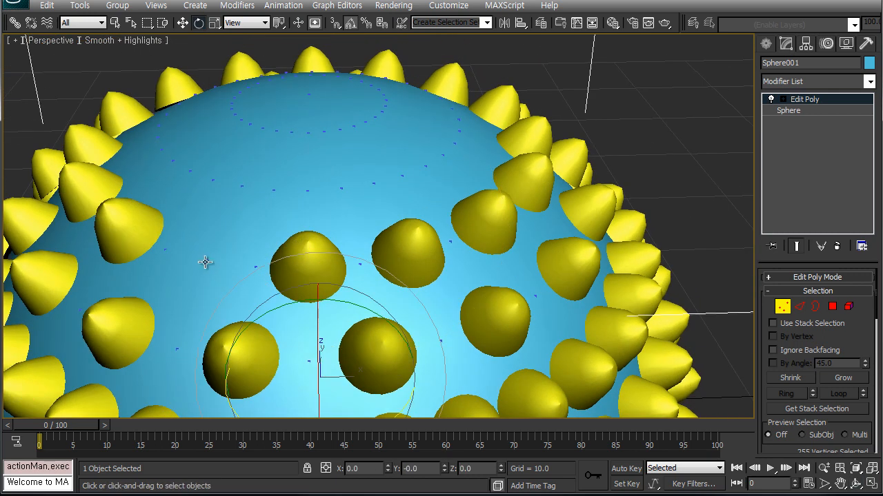
pyautogui.moveTo(288, 214)
pyautogui.keyDown('alt'); pyautogui.mouseDown(button='middle')
pyautogui.moveTo(292, 191)
pyautogui.moveTo(289, 212)
pyautogui.mouseUp(button='middle'); pyautogui.keyUp('alt')
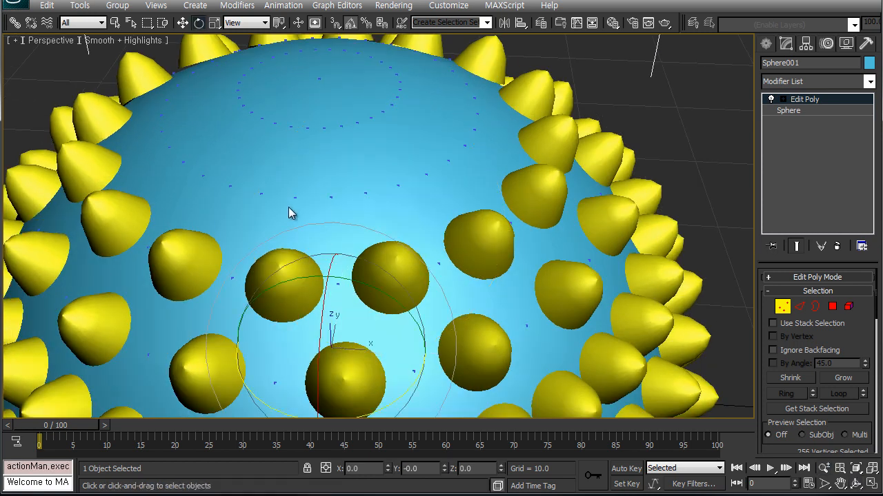
# Add widely spaced vertices of the third ring above the band to the selection, all around the sphere.
pyautogui.keyDown('ctrl'); pyautogui.click(294, 200); pyautogui.keyUp('ctrl')
pyautogui.keyDown('ctrl'); pyautogui.click(398, 188); pyautogui.keyUp('ctrl')
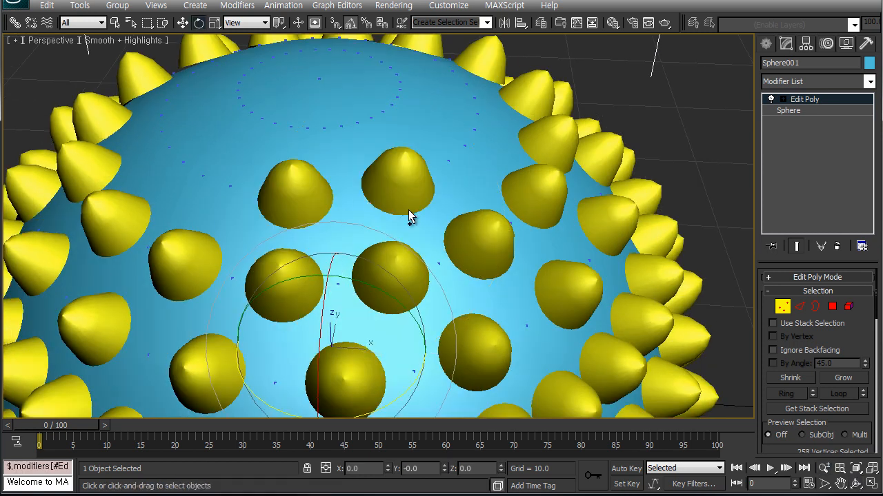
pyautogui.keyDown('alt'); pyautogui.moveTo(410, 216); pyautogui.dragTo(317, 256, button='middle'); pyautogui.keyUp('alt')
pyautogui.press('e')
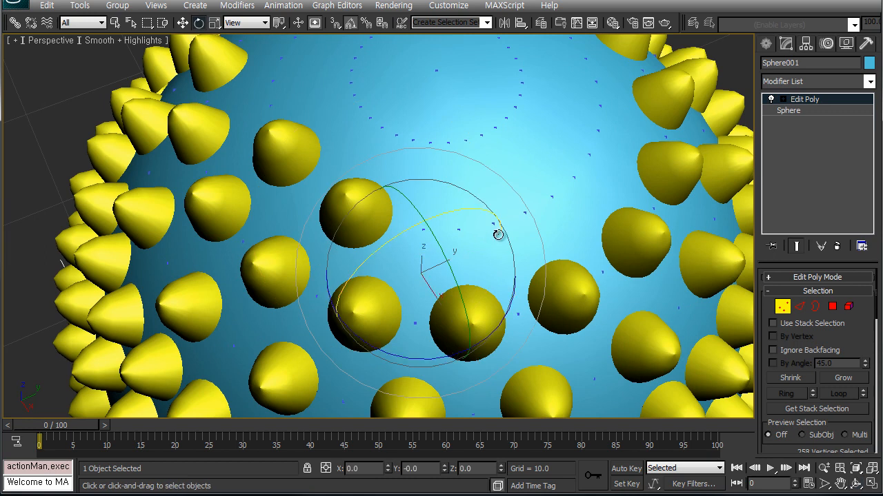
pyautogui.keyDown('alt'); pyautogui.moveTo(485, 257); pyautogui.dragTo(469, 247, button='middle'); pyautogui.keyUp('alt')
pyautogui.keyDown('ctrl'); pyautogui.click(466, 234); pyautogui.keyUp('ctrl')
pyautogui.keyDown('alt'); pyautogui.moveTo(555, 195); pyautogui.dragTo(351, 262, button='middle'); pyautogui.keyUp('alt')
pyautogui.keyDown('alt'); pyautogui.moveTo(487, 288); pyautogui.dragTo(417, 294, button='middle'); pyautogui.keyUp('alt')
pyautogui.keyDown('ctrl'); pyautogui.click(478, 335); pyautogui.keyUp('ctrl')
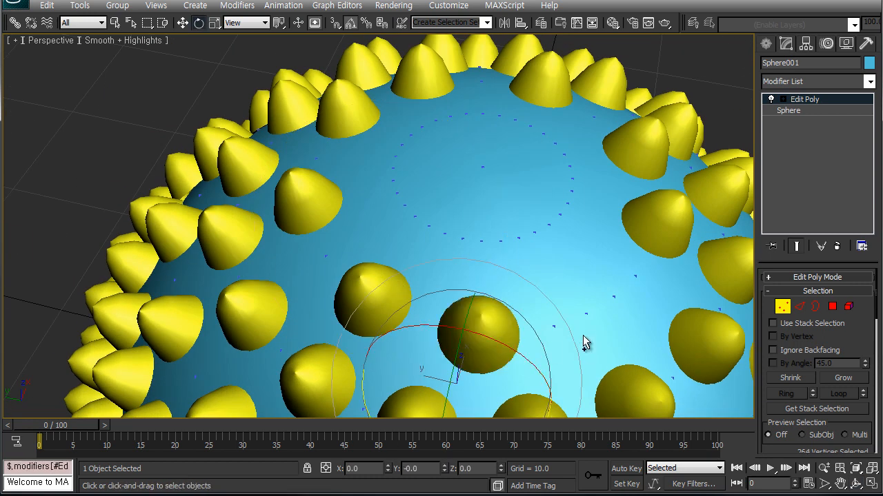
pyautogui.keyDown('alt'); pyautogui.moveTo(463, 290); pyautogui.dragTo(407, 240, button='middle'); pyautogui.keyUp('alt')
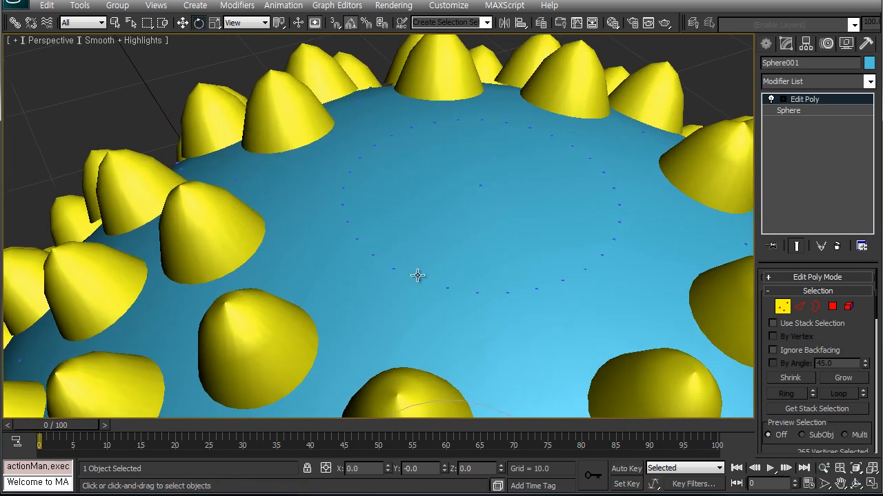
# Add a few spaced vertices of the small ring around the sphere's top pole to the selection.
pyautogui.keyDown('ctrl'); pyautogui.click(420, 278); pyautogui.keyUp('ctrl')
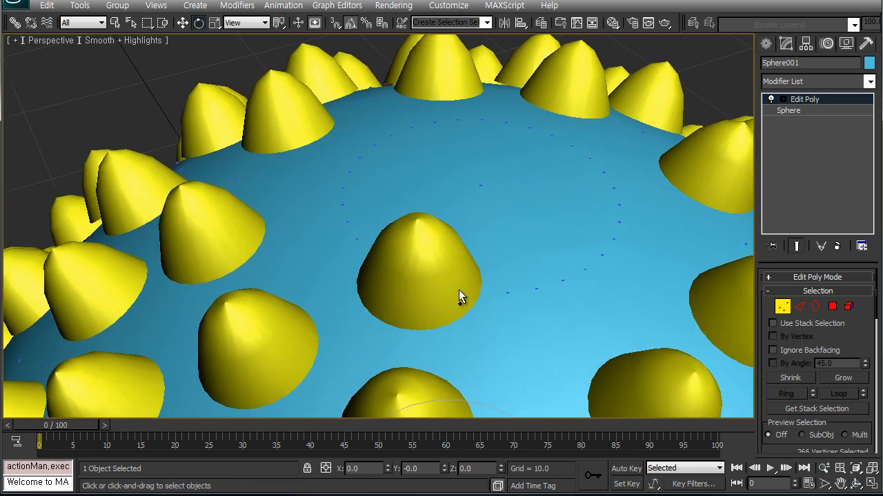
pyautogui.keyDown('ctrl'); pyautogui.click(587, 270); pyautogui.keyUp('ctrl')
pyautogui.keyDown('alt'); pyautogui.moveTo(531, 272); pyautogui.dragTo(448, 270, button='middle'); pyautogui.keyUp('alt')
pyautogui.keyDown('ctrl'); pyautogui.click(440, 319); pyautogui.keyUp('ctrl')
pyautogui.keyDown('alt'); pyautogui.moveTo(439, 319); pyautogui.dragTo(335, 283, button='middle'); pyautogui.keyUp('alt')
pyautogui.keyDown('ctrl'); pyautogui.click(372, 254); pyautogui.keyUp('ctrl')
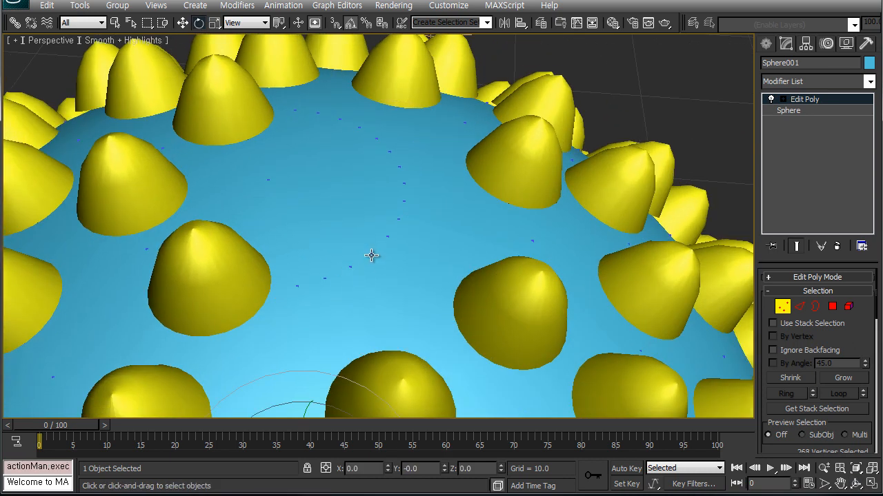
pyautogui.keyDown('alt'); pyautogui.moveTo(389, 270); pyautogui.dragTo(362, 269, button='middle'); pyautogui.keyUp('alt')
pyautogui.press('e')
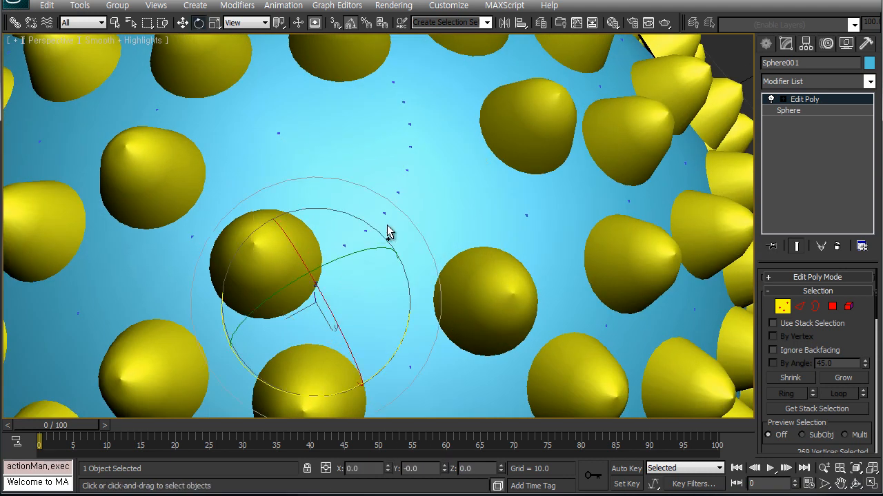
pyautogui.moveTo(399, 195)
pyautogui.keyDown('alt'); pyautogui.mouseDown(button='middle')
pyautogui.moveTo(345, 216)
pyautogui.moveTo(272, 200)
pyautogui.moveTo(320, 254)
pyautogui.moveTo(408, 182)
pyautogui.mouseUp(button='middle'); pyautogui.keyUp('alt')
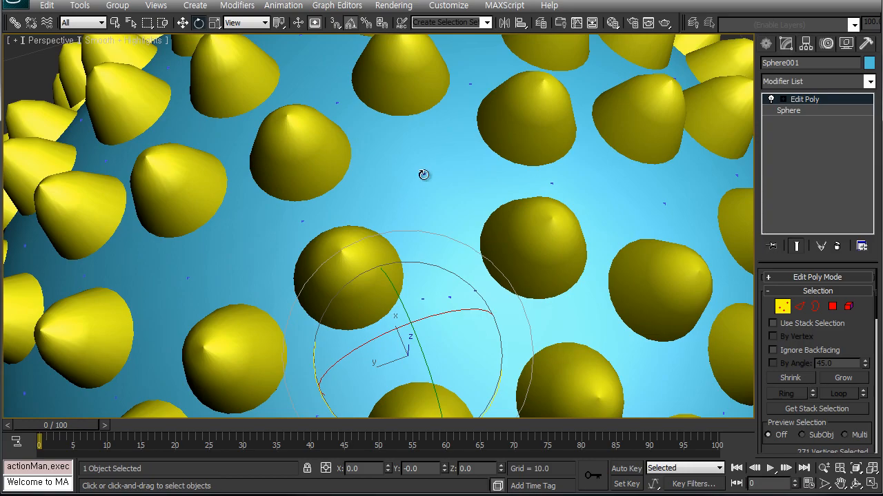
# Leave the vertex sub-object level of the Edit Poly modifier with the whole upper sphere in view.
pyautogui.scroll(-10, 423, 175)
pyautogui.keyDown('alt'); pyautogui.moveTo(384, 270); pyautogui.dragTo(310, 258, button='middle'); pyautogui.keyUp('alt')
pyautogui.press('e')
pyautogui.click(784, 309)
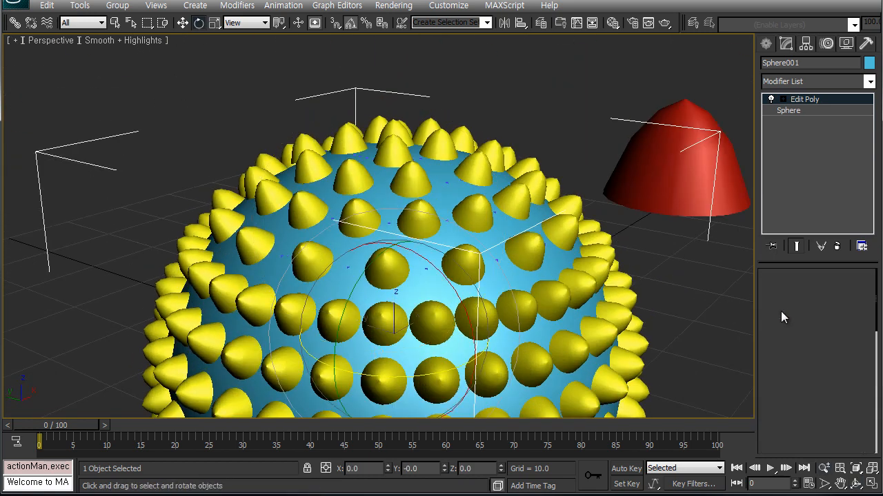
# Open Particle View and review the settings of the Speed By Surface 001 and Rotation 001 operators.
pyautogui.moveTo(275, 287); pyautogui.dragTo(334, 290, button='middle')
pyautogui.keyDown('alt'); pyautogui.moveTo(333, 290); pyautogui.dragTo(417, 233, button='middle'); pyautogui.keyUp('alt')
pyautogui.press('6')
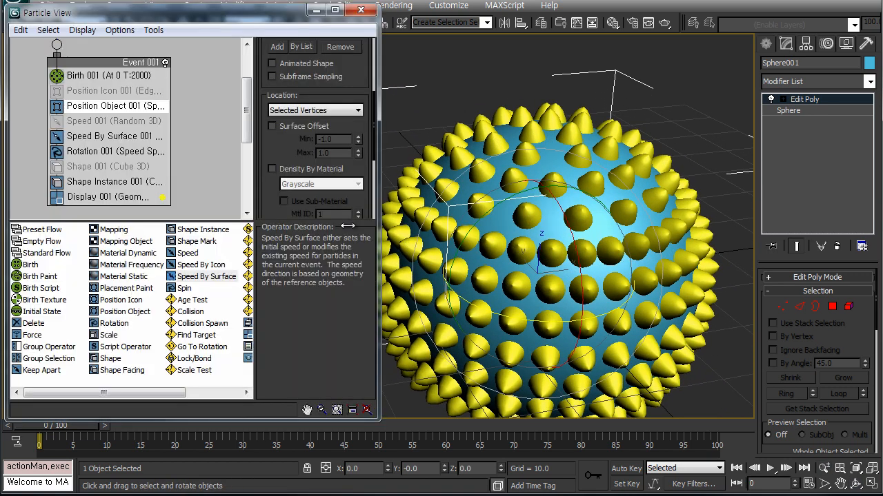
pyautogui.moveTo(526, 278); pyautogui.dragTo(557, 244, button='middle')
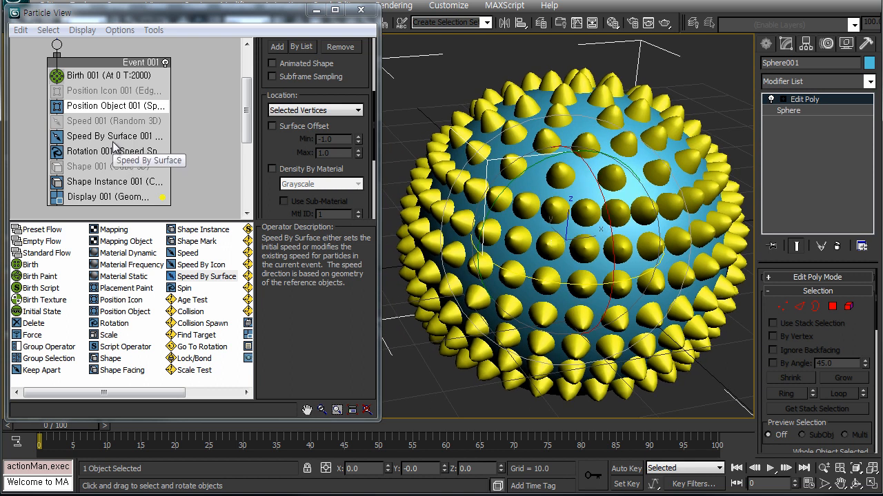
pyautogui.click(109, 137)
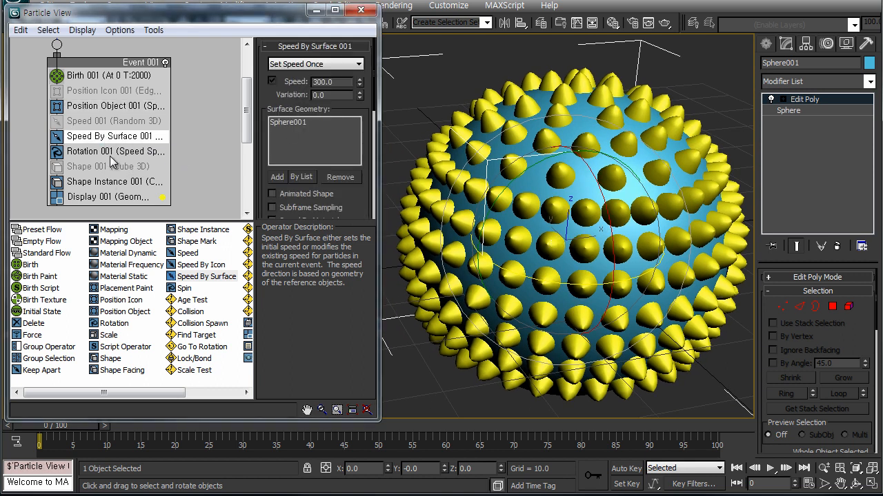
pyautogui.click(100, 153)
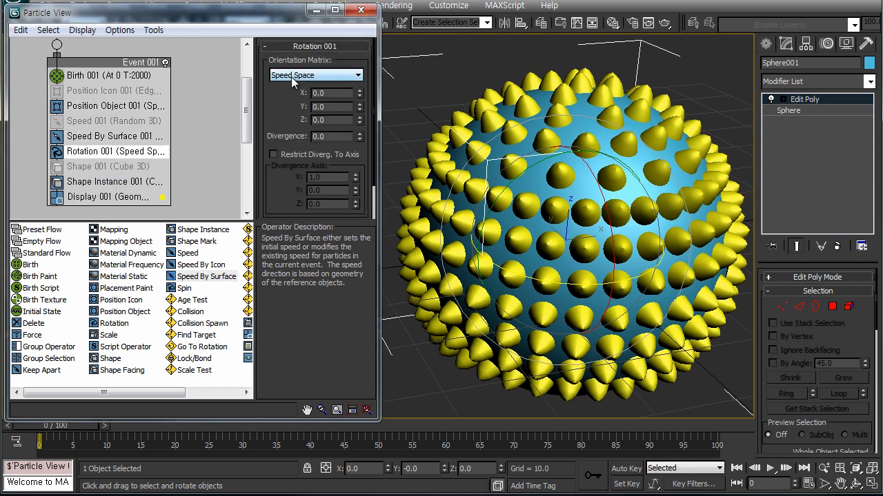
# Inspect the cone distribution over the whole sphere and minimise Particle View.
pyautogui.moveTo(599, 262); pyautogui.dragTo(455, 258, button='middle')
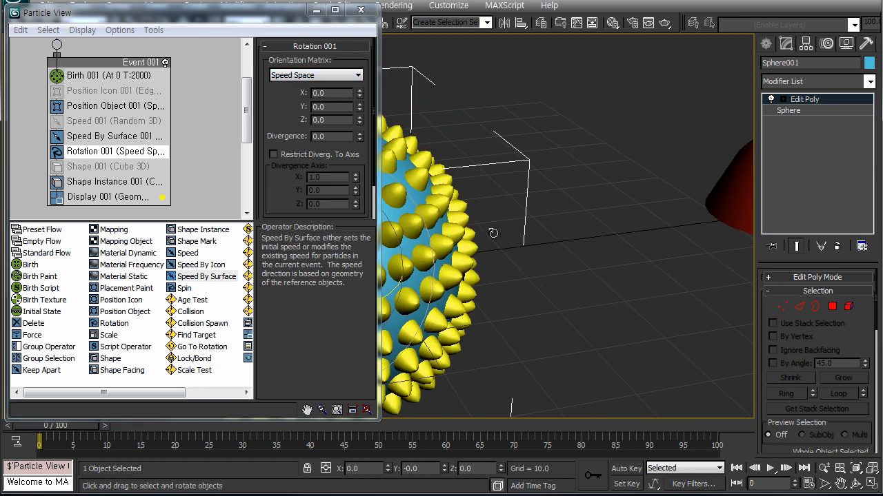
pyautogui.scroll(-3, 458, 258)
pyautogui.hotkey('alt', 'z')
pyautogui.moveTo(519, 252); pyautogui.dragTo(739, 247, button='middle')
pyautogui.scroll(3, 647, 257)
pyautogui.moveTo(535, 244); pyautogui.dragTo(469, 246, button='middle')
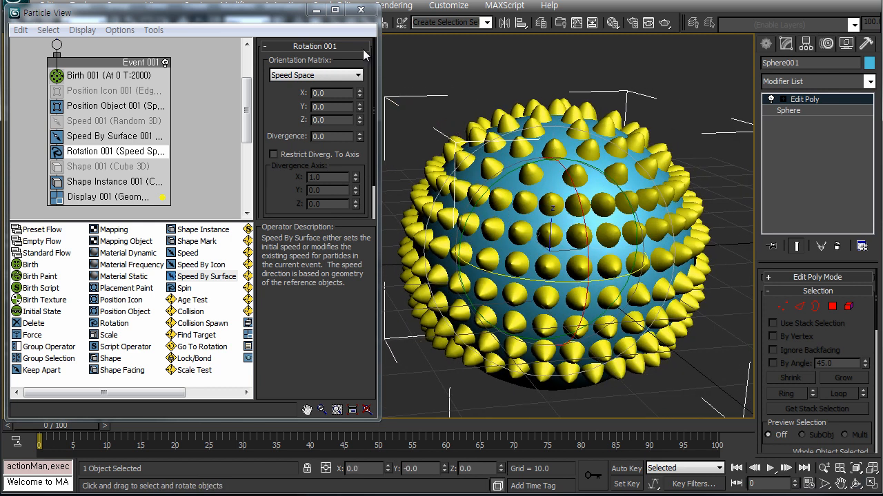
pyautogui.click(315, 11)
pyautogui.moveTo(380, 301); pyautogui.dragTo(230, 269, button='middle')
pyautogui.press('e')
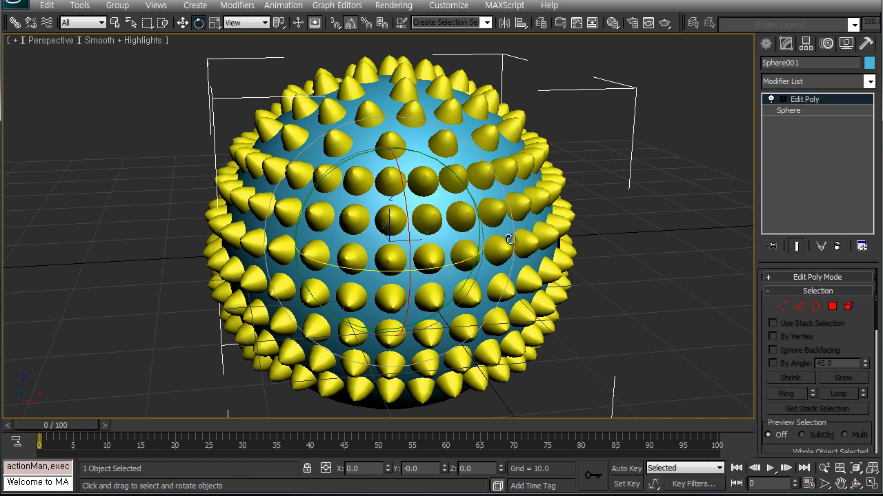
# Add a Noise modifier to Sphere001 above the Edit Poly modifier.
pyautogui.click(869, 81)
pyautogui.moveTo(874, 130); pyautogui.dragTo(874, 281)
pyautogui.click(799, 340)
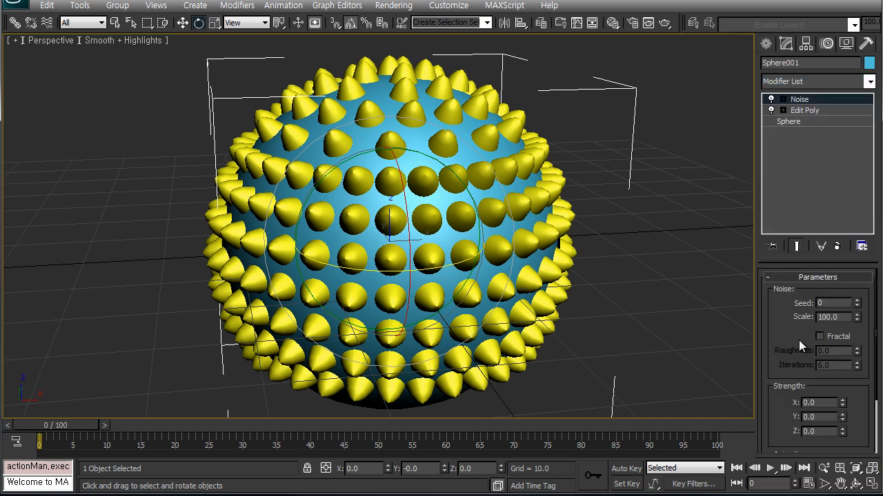
# Set the Noise modifier's strength to 20 on the X, Y and Z axes.
pyautogui.write('20')
pyautogui.moveTo(820, 417); pyautogui.dragTo(778, 432)
pyautogui.press('Return')
pyautogui.write('20')
pyautogui.press('Return')
# Lower the Noise modifier's scale to 40 to strengthen the sphere's deformation.
pyautogui.moveTo(840, 318); pyautogui.dragTo(778, 319)
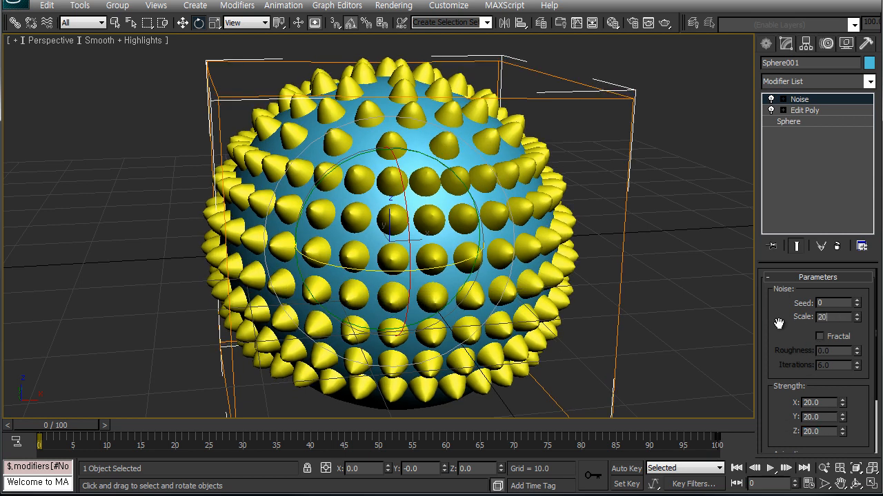
pyautogui.write('20')
pyautogui.press('Return')
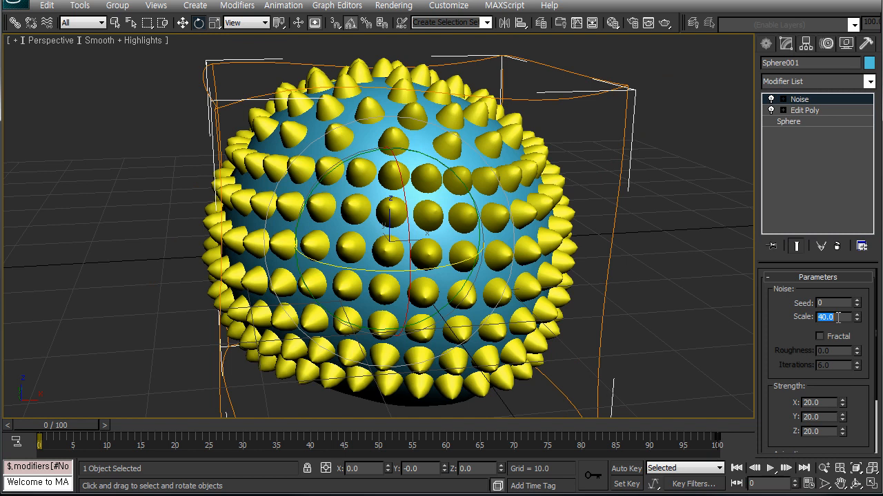
pyautogui.press('Return')
# Enable Animate Noise on the Noise modifier and scrub the first frames of the animation.
pyautogui.scroll(-3, 786, 341)
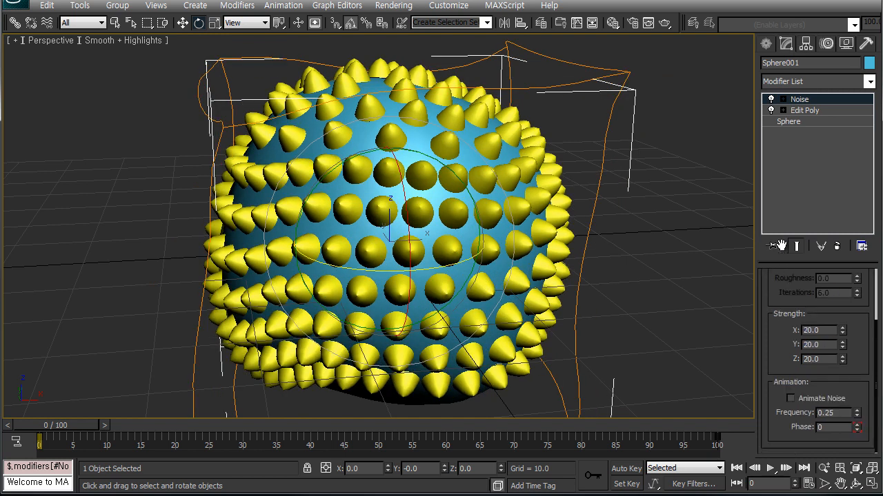
pyautogui.click(791, 398)
pyautogui.moveTo(45, 422); pyautogui.dragTo(12, 443)
# Set the Speed By Surface 001 operator's speed to 10 and preview the cones' motion over the first frames.
pyautogui.press('6')
pyautogui.click(131, 136)
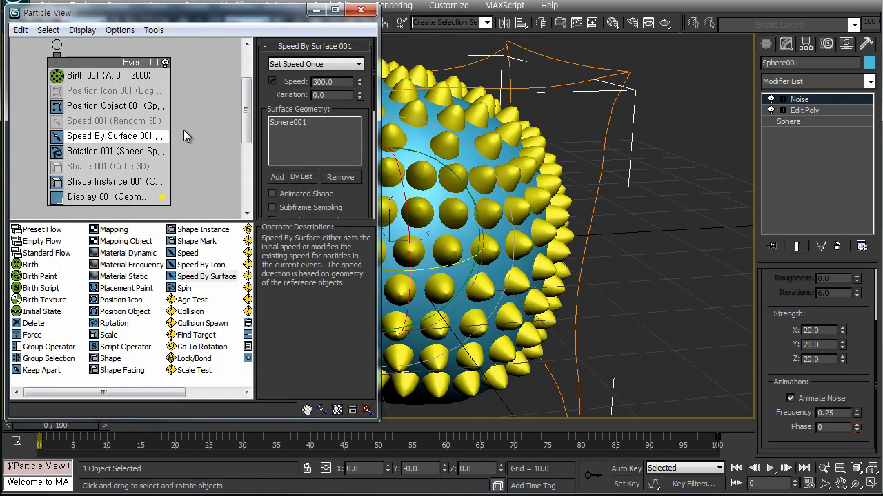
pyautogui.moveTo(460, 242); pyautogui.dragTo(566, 234, button='middle')
pyautogui.scroll(-3, 544, 250)
pyautogui.moveTo(64, 427); pyautogui.dragTo(40, 428)
pyautogui.doubleClick(331, 81)
pyautogui.write('10')
pyautogui.press('Return')
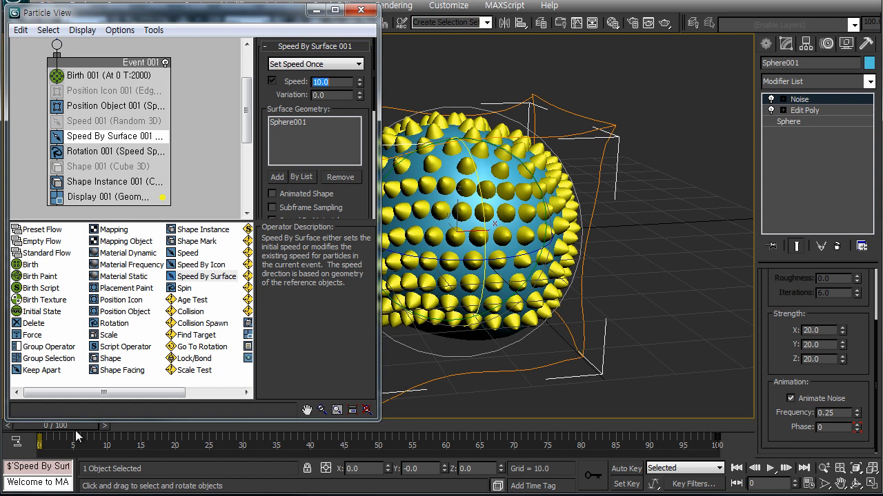
pyautogui.moveTo(93, 422); pyautogui.dragTo(57, 422)
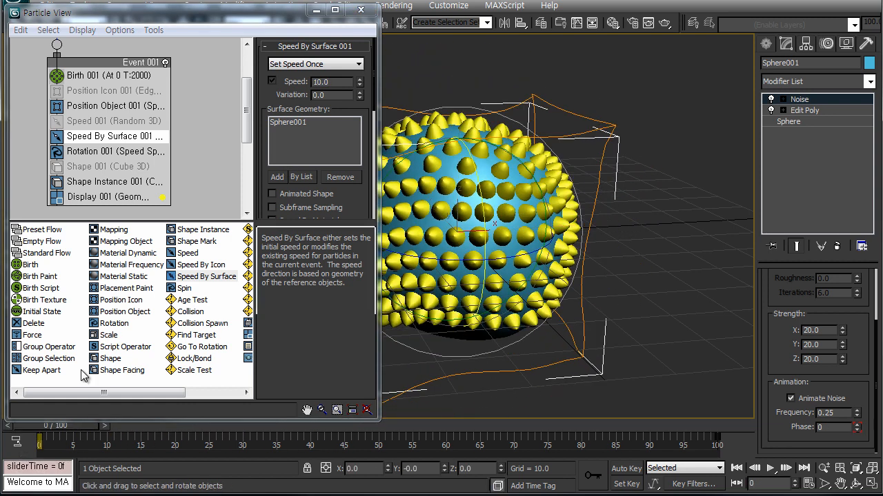
# Scrub the opening frames with Particle View out of the way, then bring Particle View back beside the sphere.
pyautogui.click(360, 9)
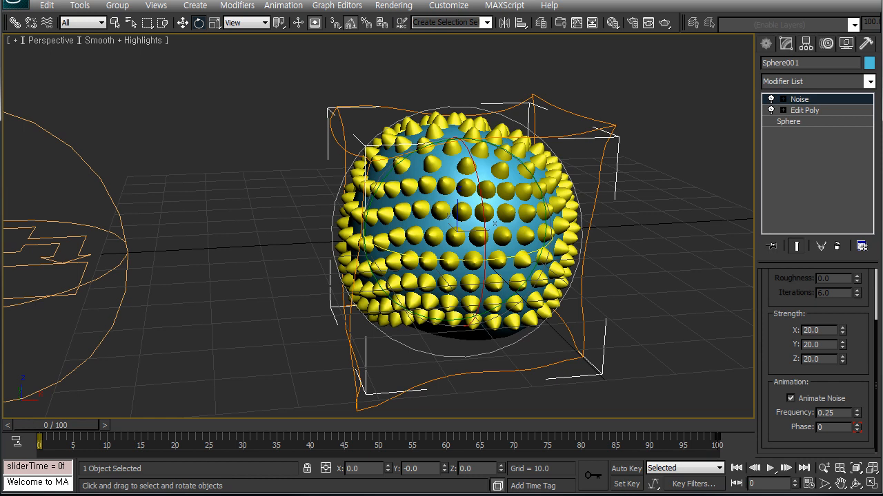
pyautogui.press('6')
pyautogui.click(316, 11)
pyautogui.moveTo(48, 422); pyautogui.dragTo(7, 422)
pyautogui.press('6')
pyautogui.moveTo(438, 235); pyautogui.dragTo(512, 231, button='middle')
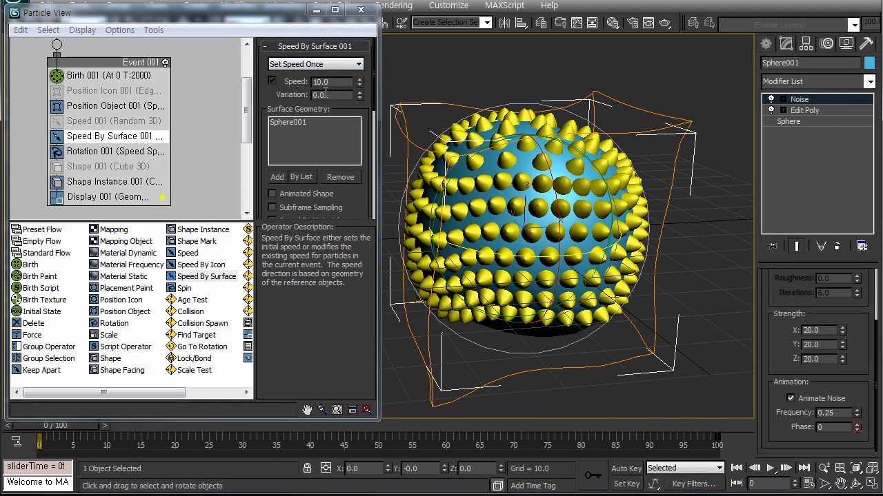
# Enable Lock On Emitter in the Position Object 001 operator and scrub the timeline to test it.
pyautogui.click(86, 112)
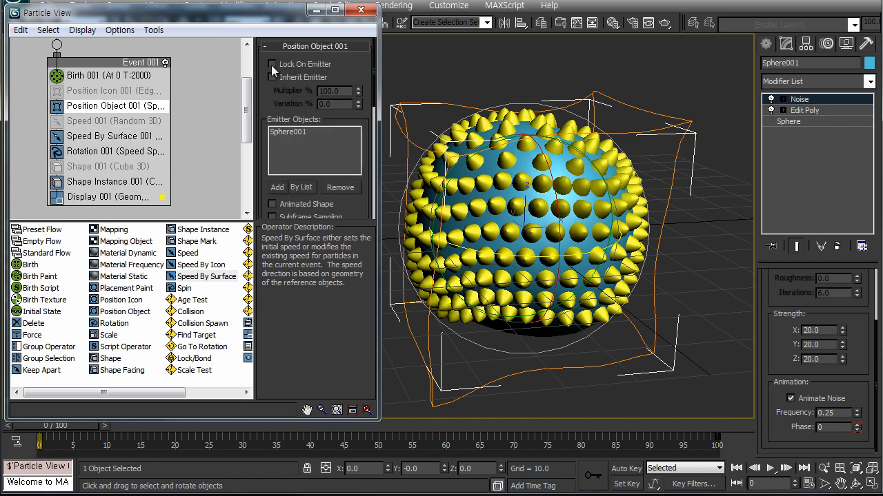
pyautogui.click(273, 64)
pyautogui.click(316, 12)
pyautogui.press('6')
pyautogui.click(316, 12)
pyautogui.moveTo(67, 429); pyautogui.dragTo(43, 416)
pyautogui.press('z')
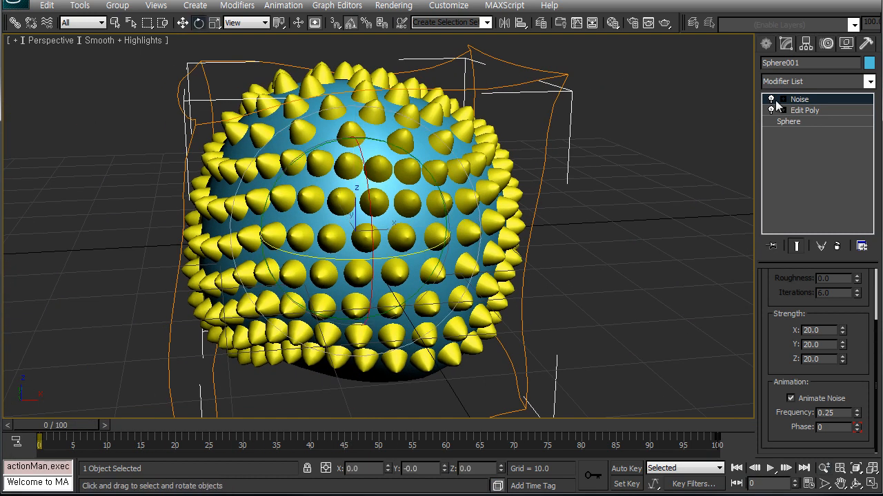
# Turn off the Noise modifier and move the sphere slightly to test whether the cones follow their emitter.
pyautogui.moveTo(65, 425); pyautogui.dragTo(41, 418)
pyautogui.moveTo(296, 272); pyautogui.dragTo(319, 255, button='middle')
pyautogui.scroll(-2, 320, 258)
pyautogui.keyDown('alt'); pyautogui.moveTo(319, 270); pyautogui.dragTo(302, 280, button='middle'); pyautogui.keyUp('alt')
pyautogui.press('w')
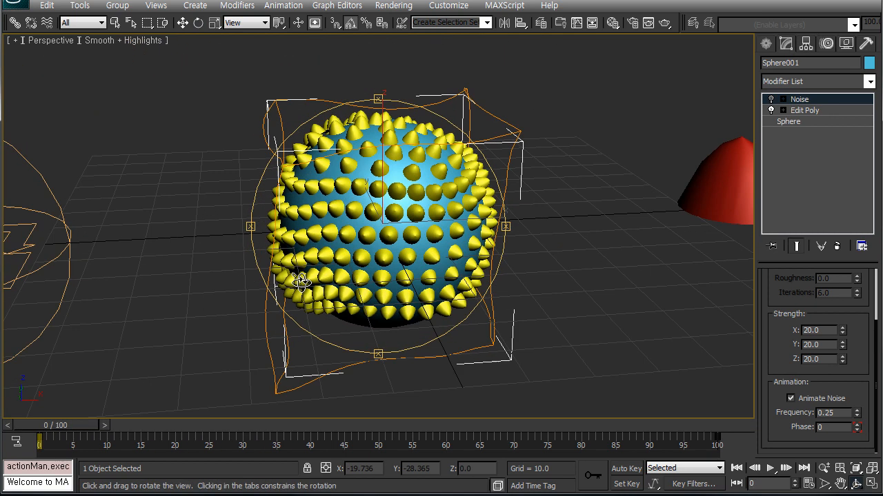
pyautogui.moveTo(440, 216)
pyautogui.mouseDown()
pyautogui.moveTo(689, 197)
pyautogui.moveTo(327, 234)
pyautogui.moveTo(246, 234)
pyautogui.moveTo(438, 222)
pyautogui.mouseUp()
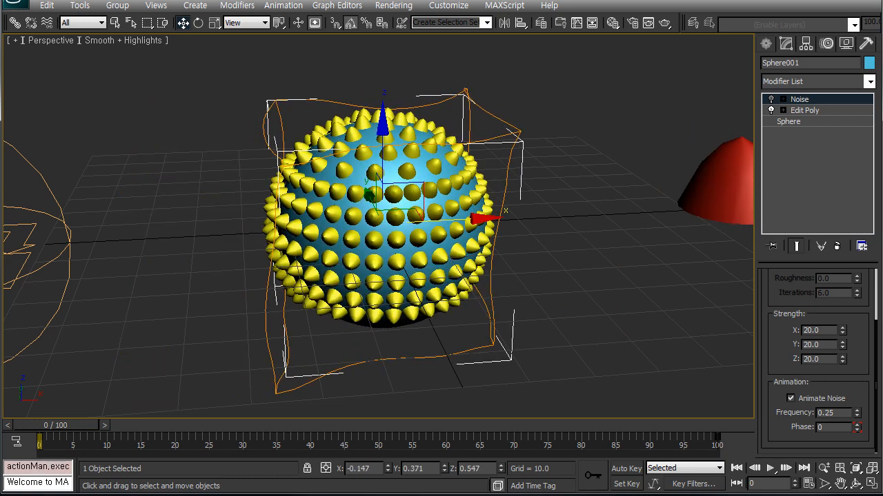
# Review the Lock On Emitter setting of Position Object 001 with the sphere in view, then minimise Particle View.
pyautogui.press('6')
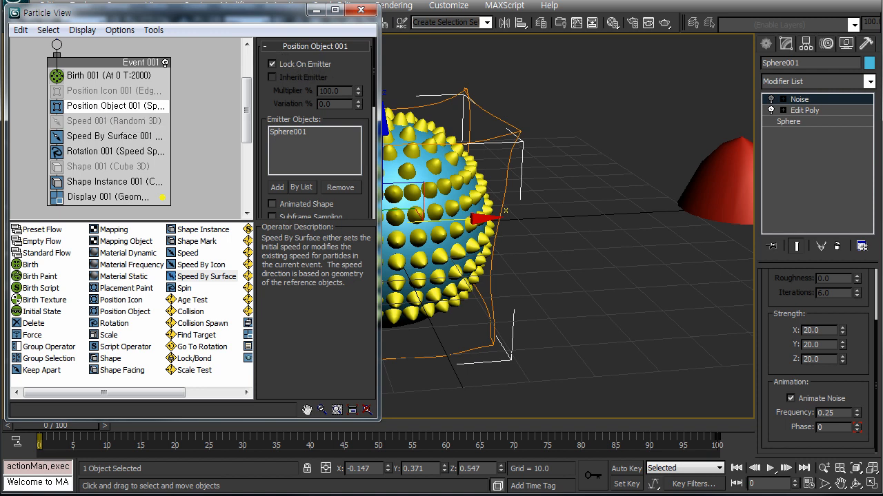
pyautogui.press('z')
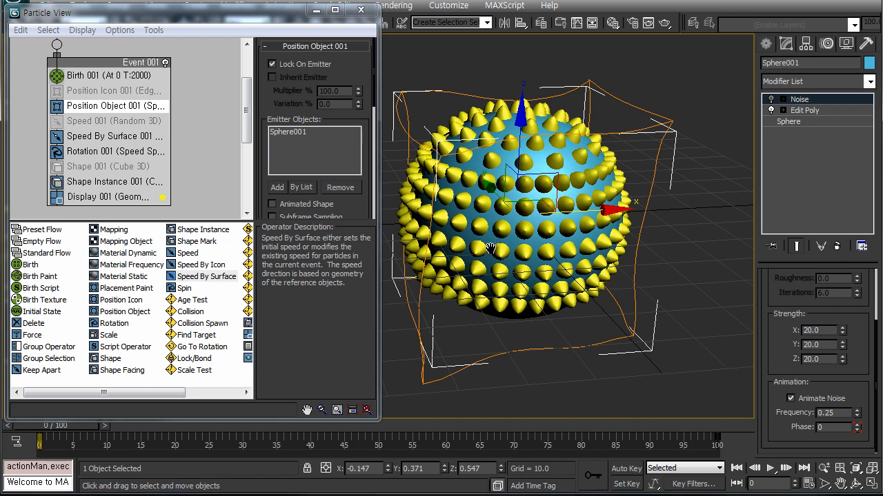
pyautogui.scroll(5, 493, 247)
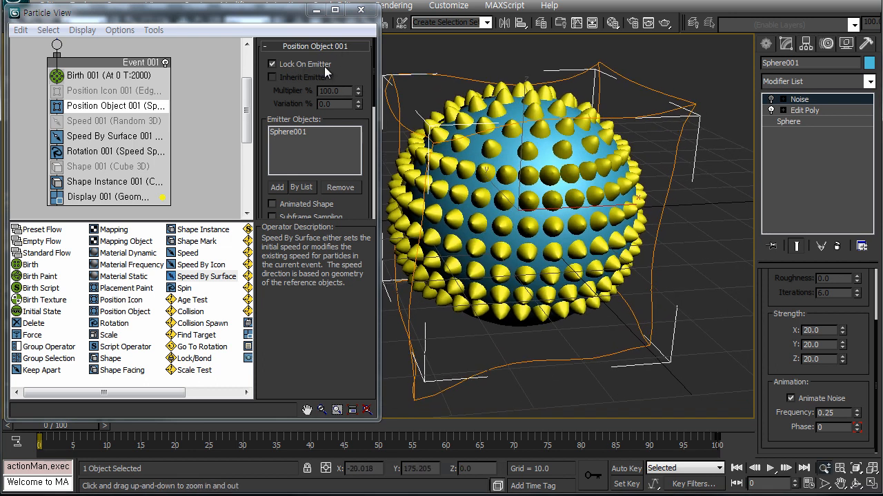
pyautogui.click(316, 11)
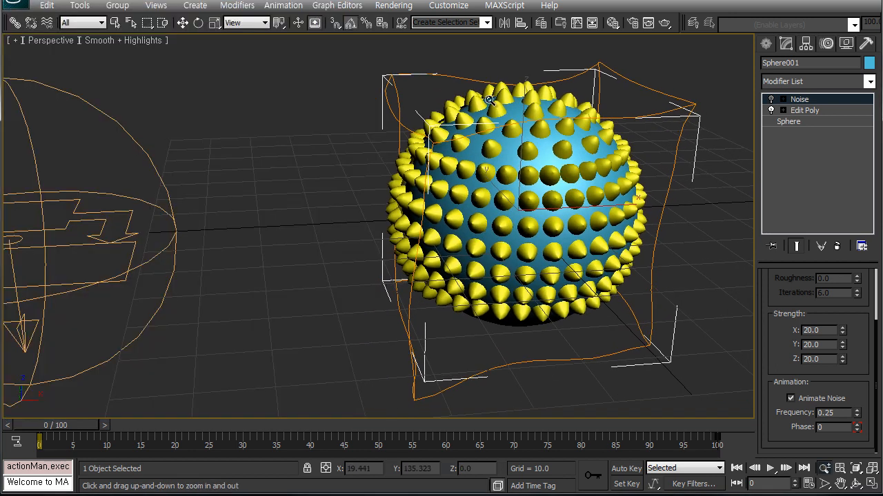
# Turn the Noise modifier back on and scrub the first frames to check the cones on the deforming surface.
pyautogui.click(770, 99)
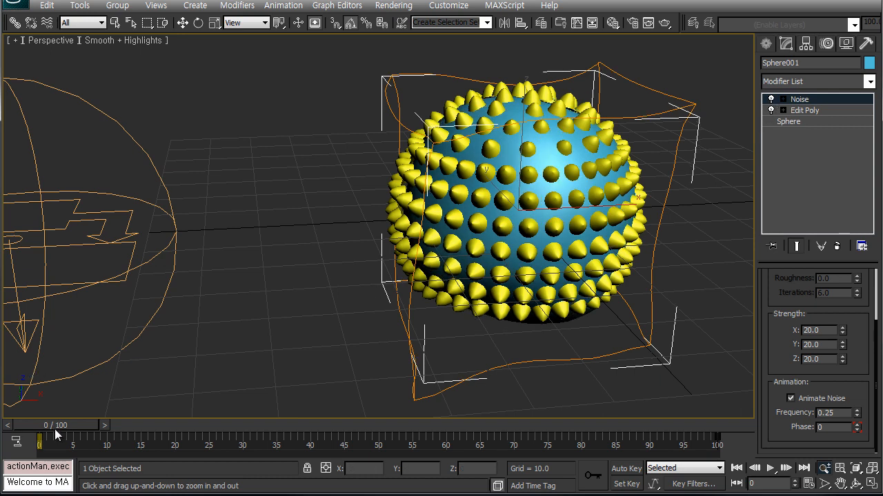
pyautogui.moveTo(54, 427); pyautogui.dragTo(29, 441)
pyautogui.hotkey('alt', 'z')
# Enable Animated Shape in the Position Object 001 operator and scrub to frame 53 to check the cones.
pyautogui.press('6')
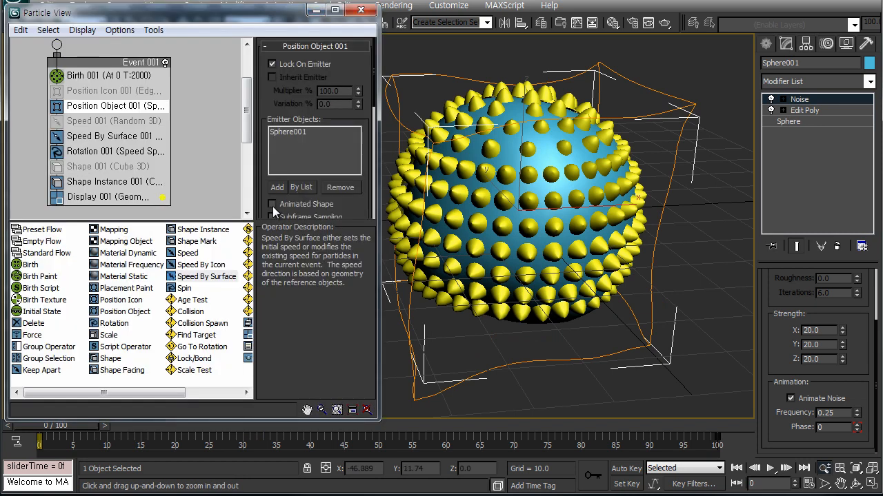
pyautogui.scroll(-2, 275, 168)
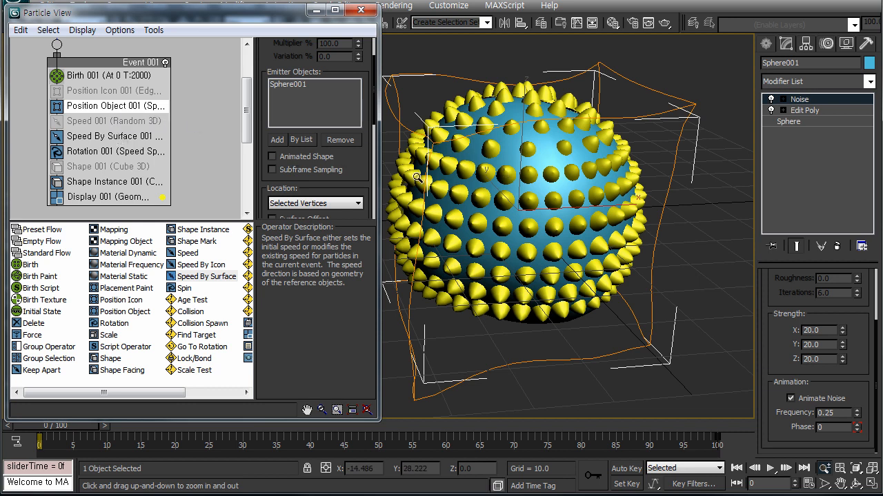
pyautogui.click(273, 157)
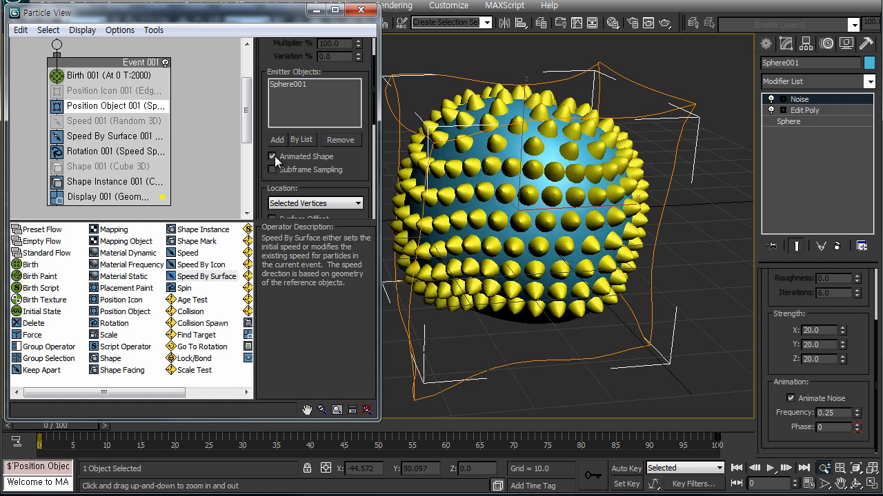
pyautogui.click(317, 13)
pyautogui.moveTo(74, 427); pyautogui.dragTo(412, 427)
pyautogui.hotkey('alt', 'z')
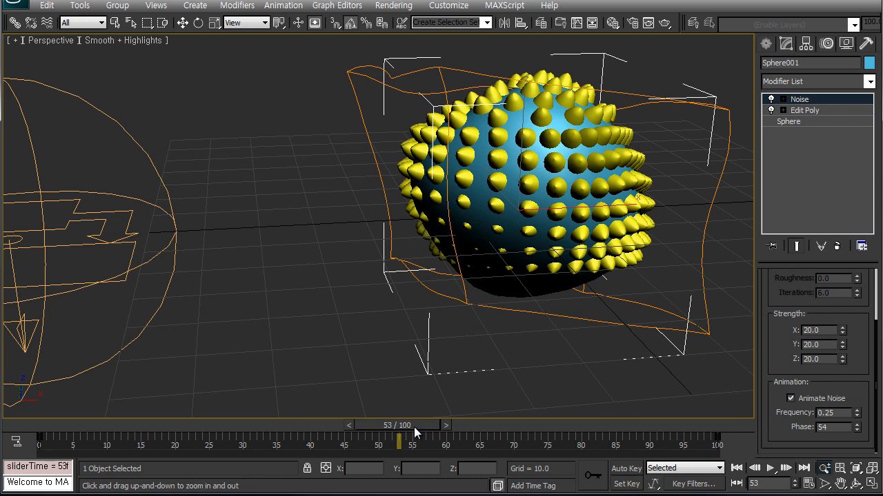
# Enable Subframe Sampling in the Position Object 001 operator and return the animation to frame 0.
pyautogui.press('6')
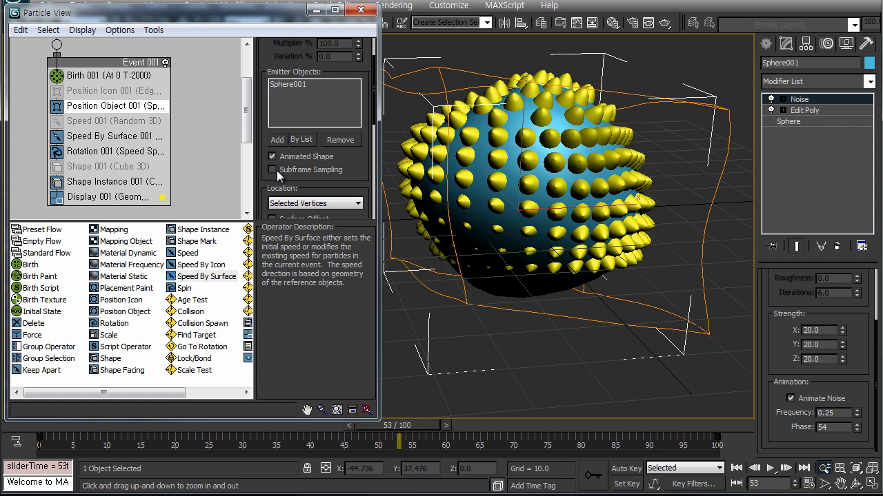
pyautogui.moveTo(400, 426); pyautogui.dragTo(51, 440)
pyautogui.click(318, 11)
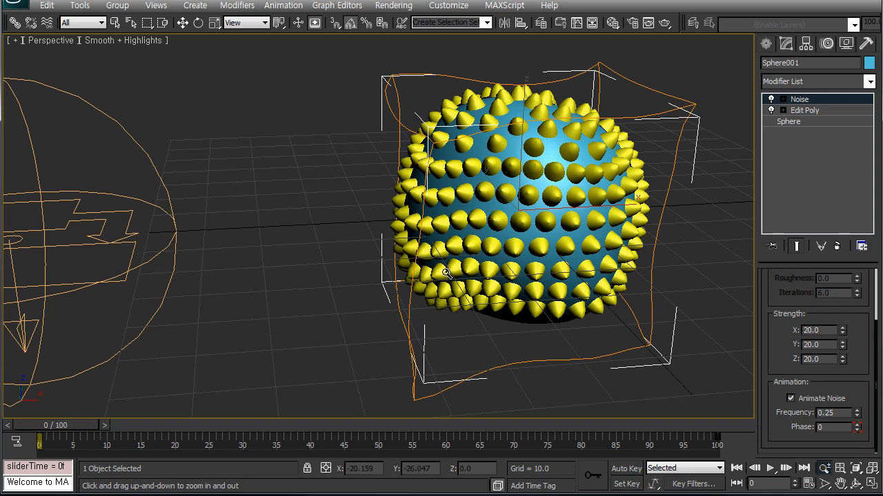
# Scrub the animation from frame 0 through frame 17 to frame 43 and examine the cones on the deforming sphere.
pyautogui.moveTo(441, 273); pyautogui.dragTo(359, 280, button='middle')
pyautogui.moveTo(75, 427); pyautogui.dragTo(187, 425)
pyautogui.hotkey('alt', 'z')
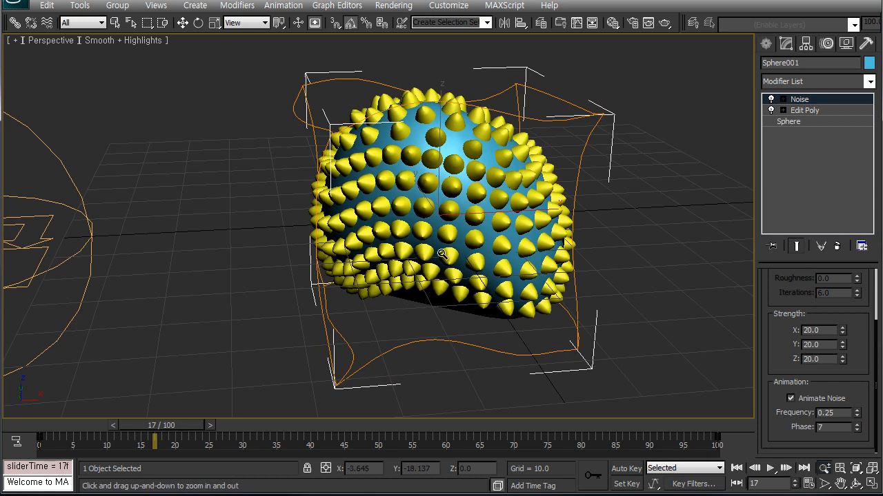
pyautogui.moveTo(158, 425); pyautogui.dragTo(332, 452)
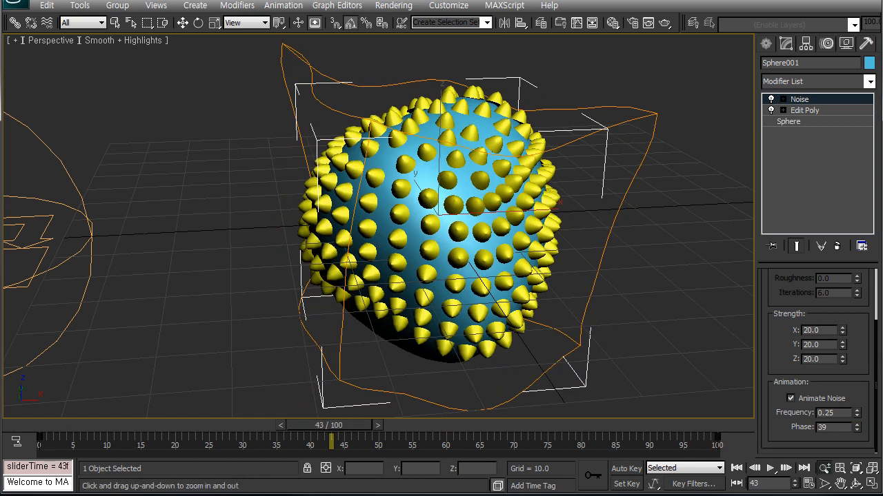
# Turn off the Noise modifier and disable Animated Shape and Subframe Sampling in the Position Object 001 operator.
pyautogui.press('6')
pyautogui.moveTo(272, 63); pyautogui.dragTo(265, 165)
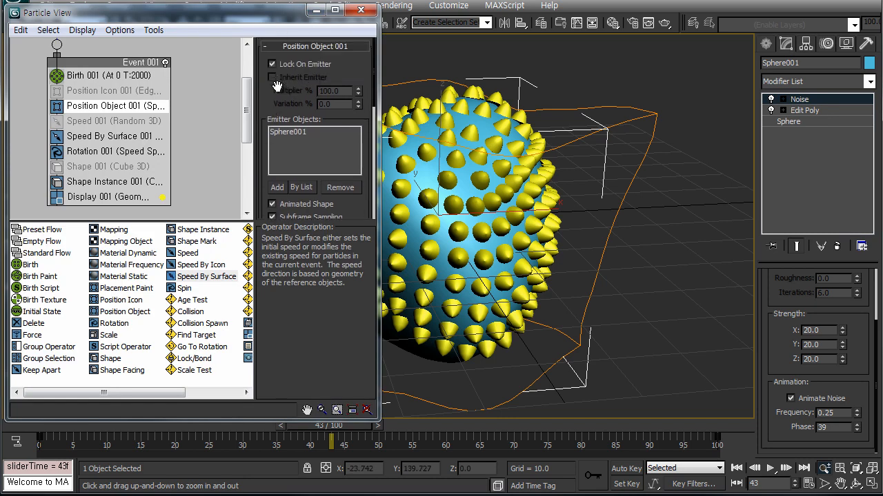
pyautogui.scroll(-2, 277, 104)
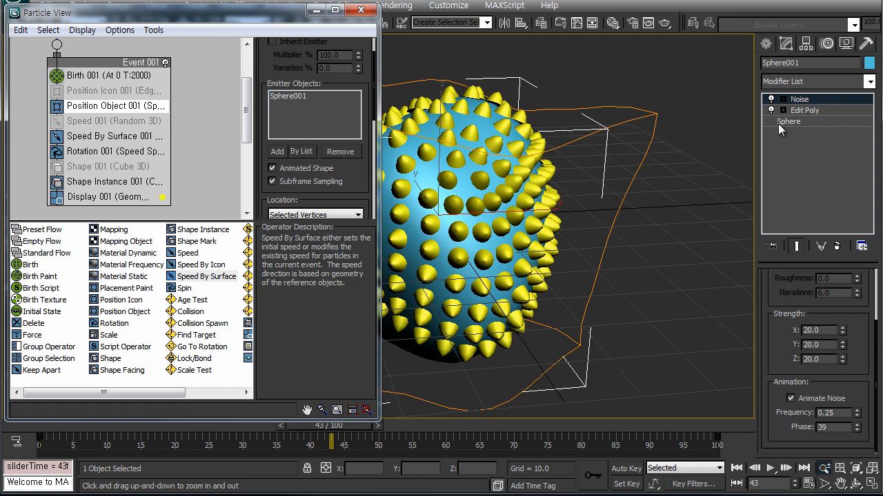
pyautogui.click(771, 100)
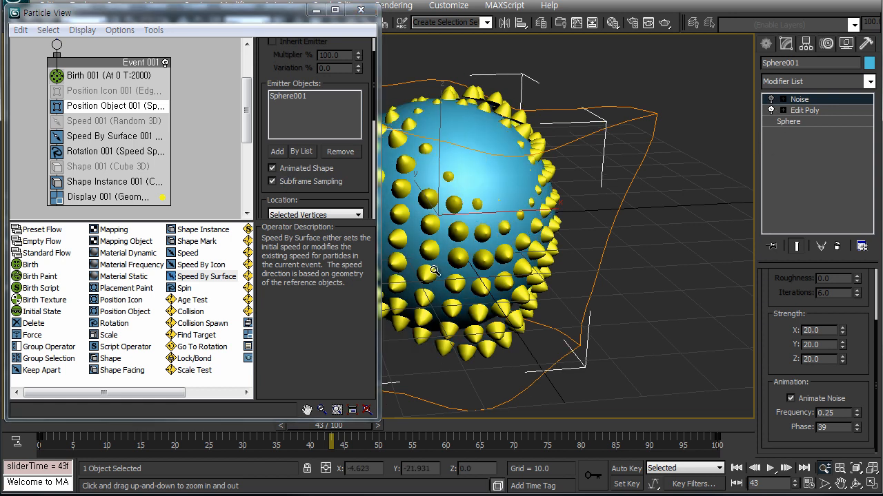
pyautogui.click(272, 168)
pyautogui.click(271, 181)
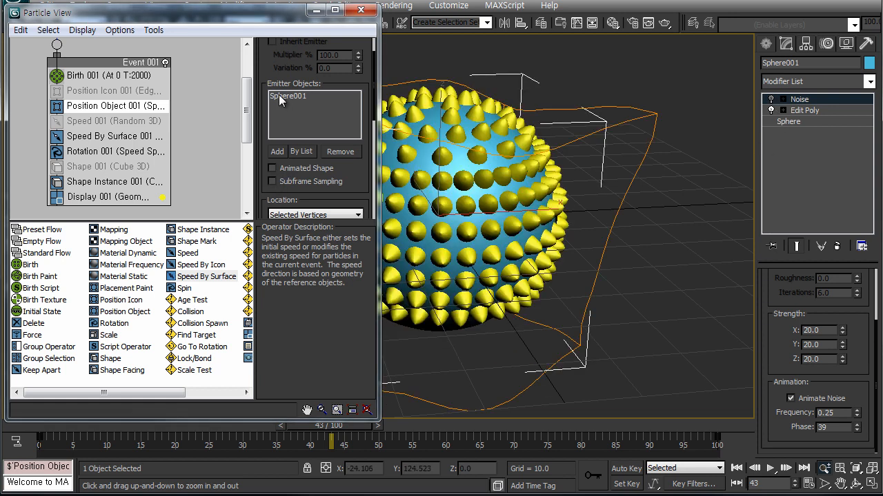
# Go to frame 18 and move the undeformed sphere along the X axis to about X -5.5, checking the attached cones.
pyautogui.click(316, 9)
pyautogui.click(153, 428)
pyautogui.moveTo(153, 428); pyautogui.dragTo(172, 427)
pyautogui.press('w')
pyautogui.moveTo(513, 212); pyautogui.dragTo(426, 231)
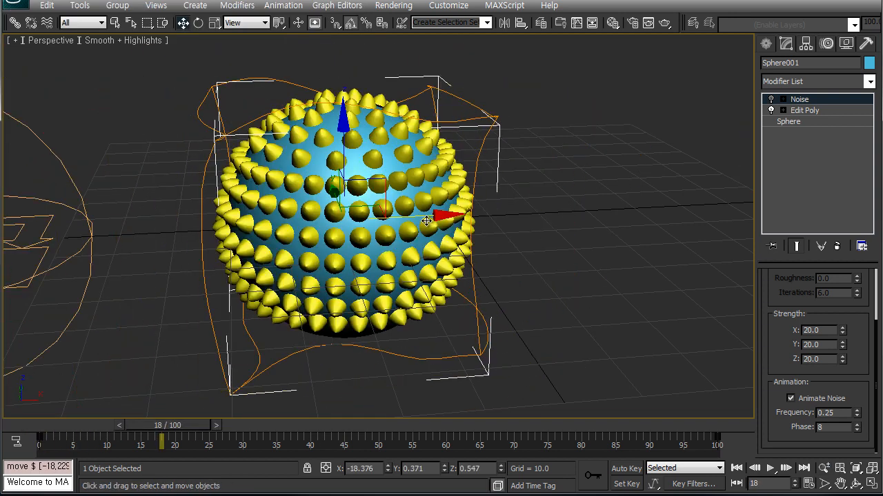
pyautogui.moveTo(659, 202); pyautogui.dragTo(477, 219)
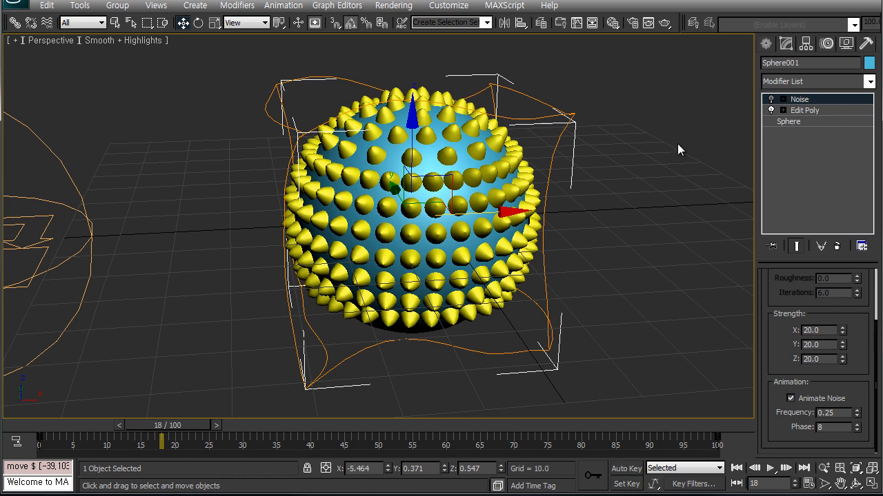
# Turn the Noise modifier back on, scrub to frame 21, and enable Animated Shape and Subframe Sampling in Position Object 001.
pyautogui.press('6')
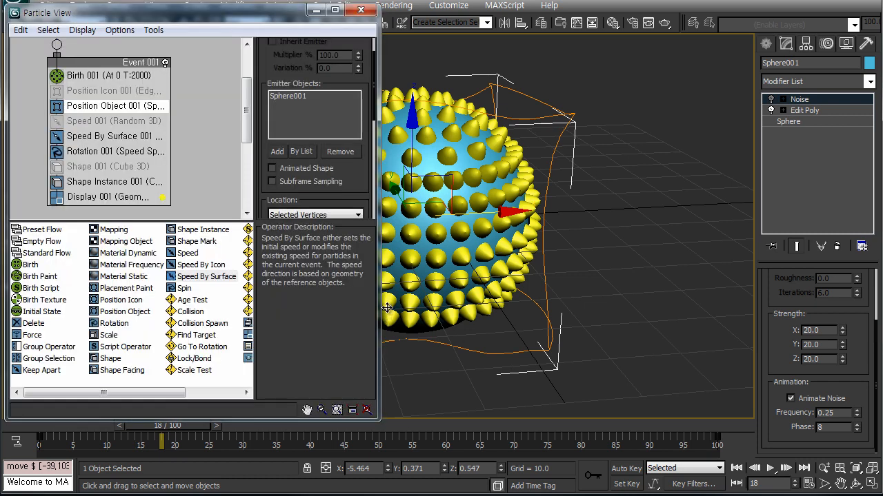
pyautogui.click(771, 100)
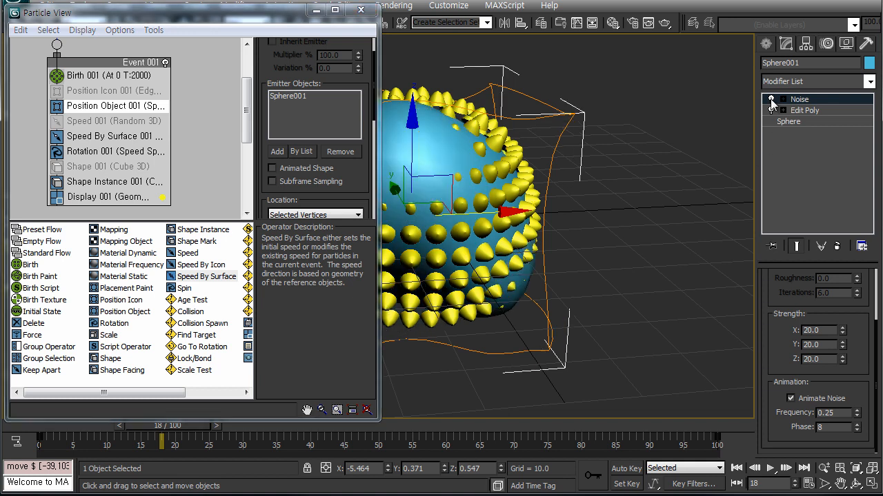
pyautogui.moveTo(158, 445); pyautogui.dragTo(181, 441)
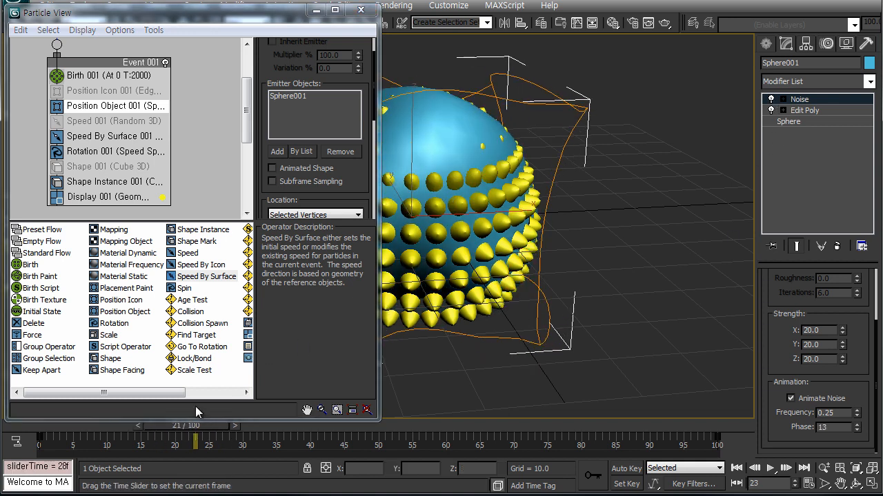
pyautogui.click(276, 170)
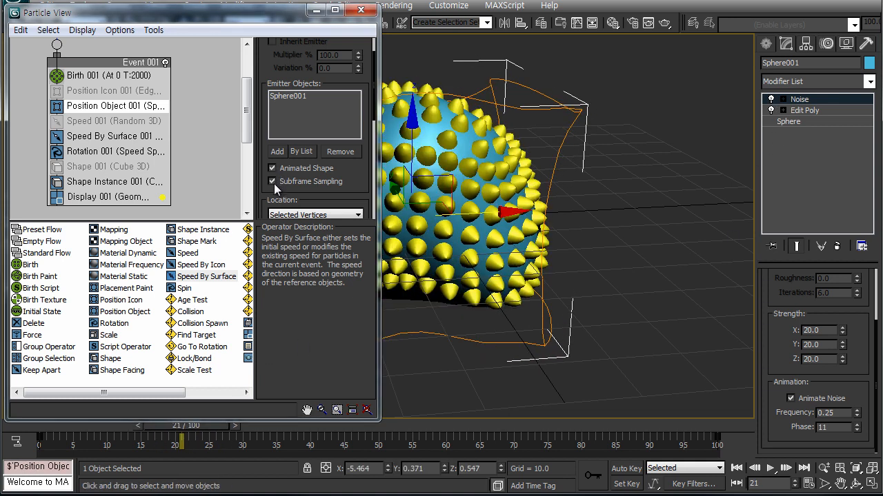
# Scrub to frame 44 to examine the cones on the deforming sphere, and review the Position Object 001 location settings.
pyautogui.click(274, 182)
pyautogui.click(316, 11)
pyautogui.moveTo(87, 422); pyautogui.dragTo(337, 476)
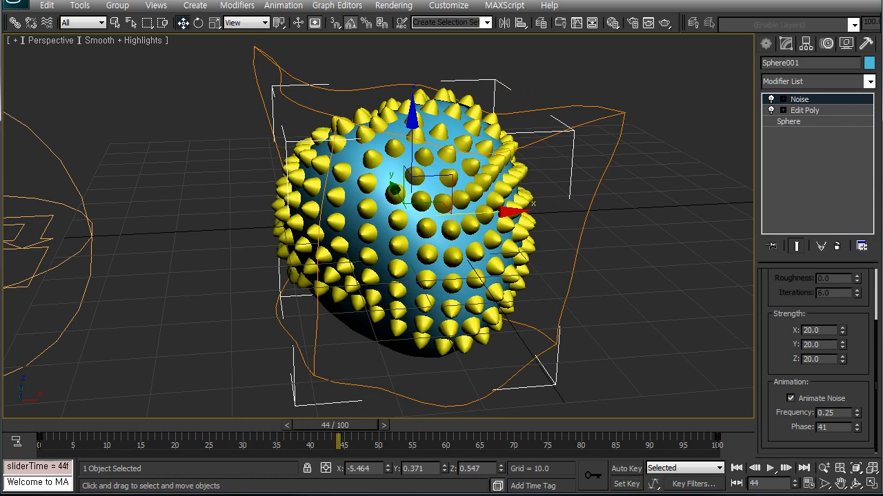
pyautogui.click(302, 495)
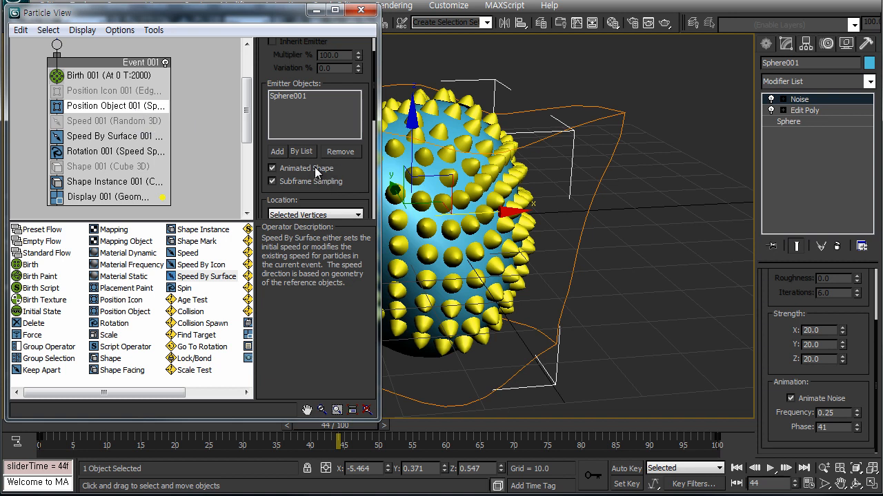
pyautogui.scroll(-3, 322, 171)
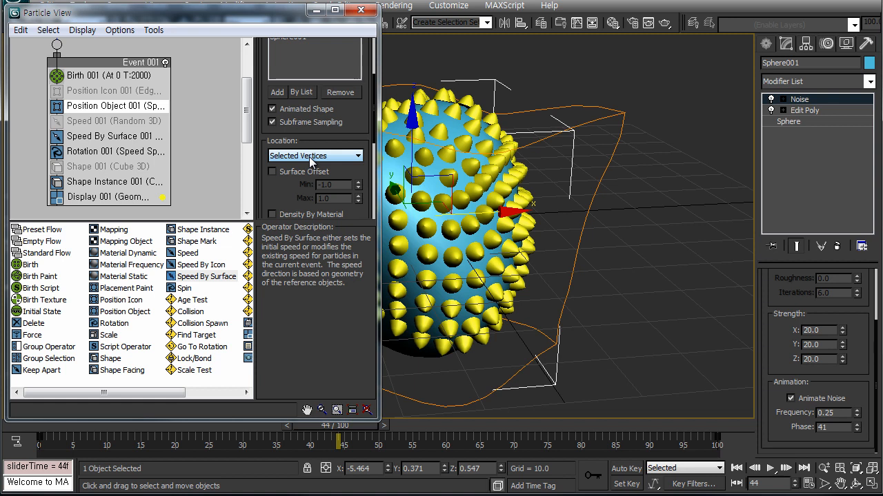
pyautogui.scroll(-2, 307, 161)
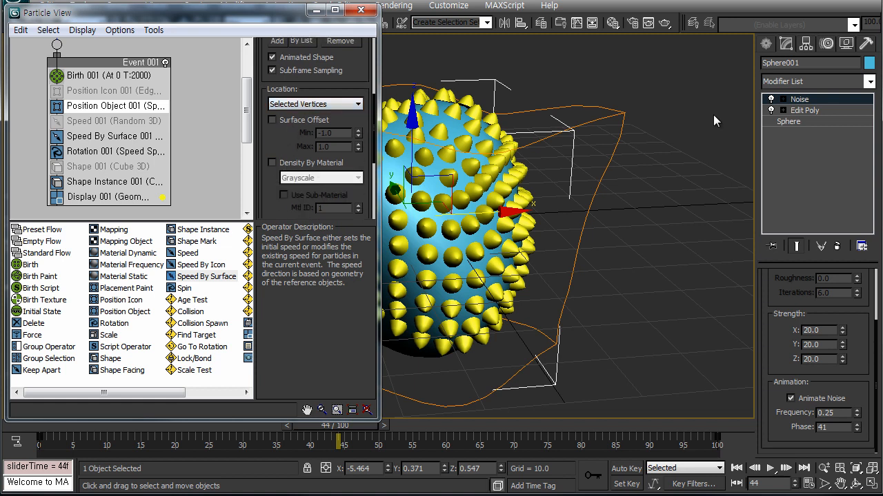
# Turn off the Noise modifier, return to frame 0, and disable Animated Shape and Subframe Sampling in Position Object 001.
pyautogui.click(772, 100)
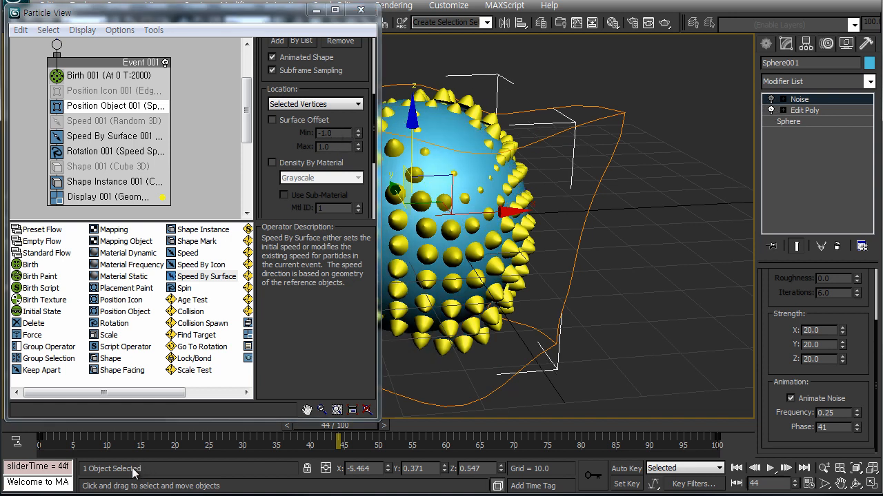
pyautogui.moveTo(104, 438); pyautogui.dragTo(18, 439)
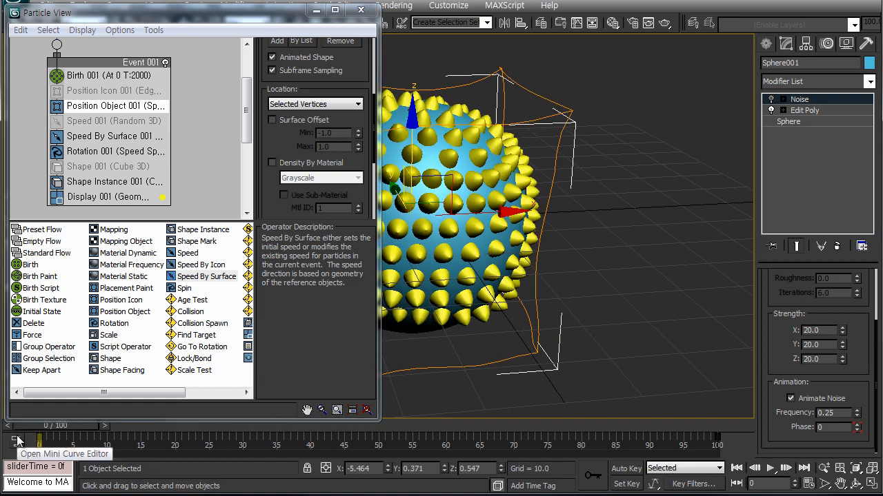
pyautogui.click(282, 59)
pyautogui.click(280, 69)
pyautogui.moveTo(71, 427); pyautogui.dragTo(46, 443)
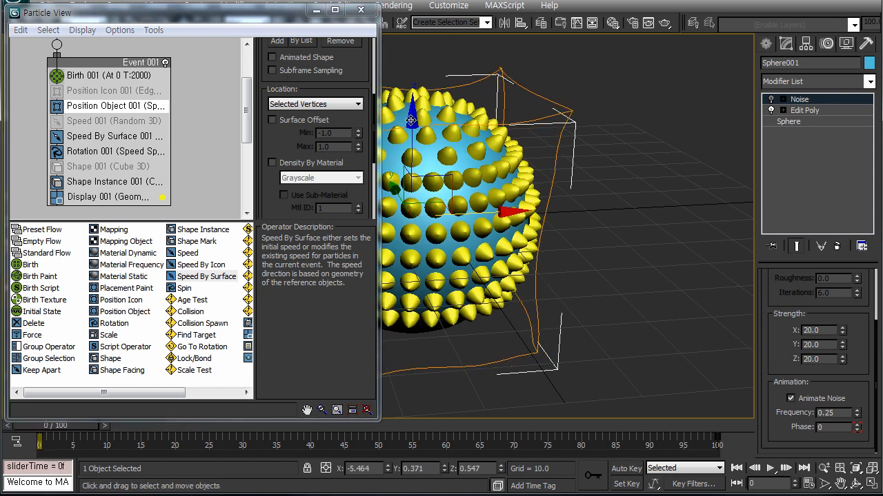
# Set the emission location in the Position Object 001 operator to Surface.
pyautogui.click(316, 10)
pyautogui.moveTo(357, 208); pyautogui.dragTo(376, 211, button='middle')
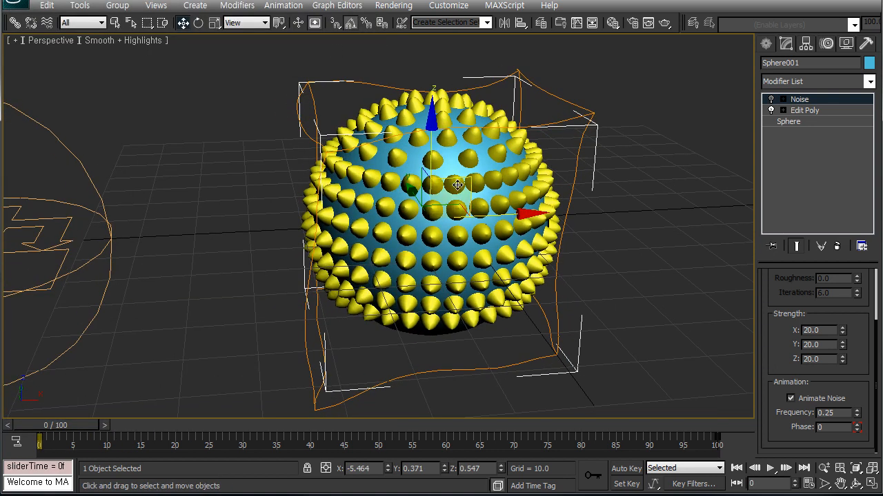
pyautogui.press('6')
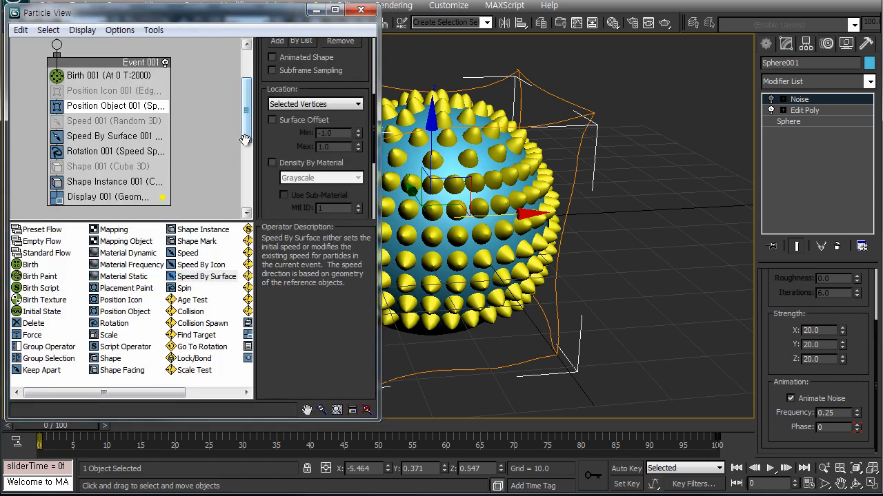
pyautogui.click(303, 104)
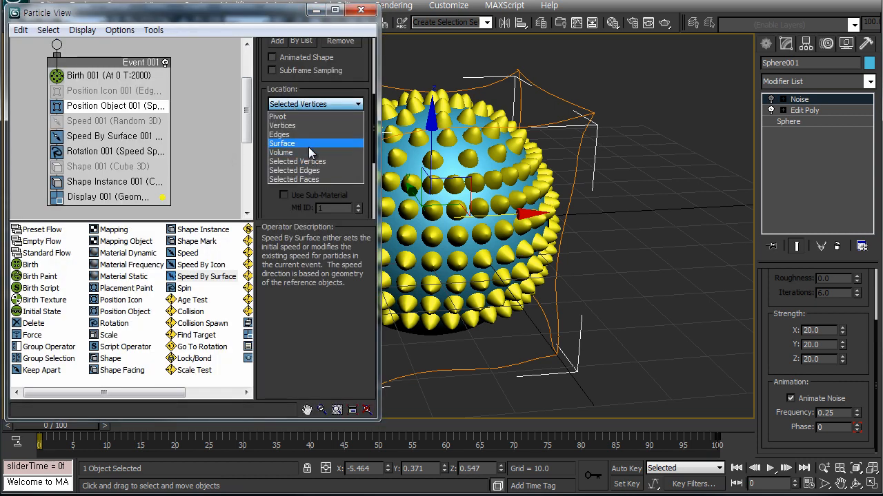
pyautogui.click(306, 143)
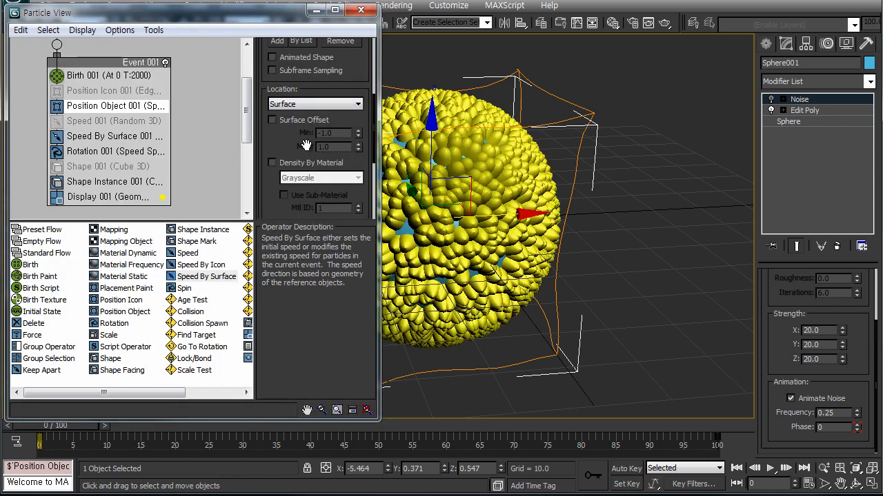
pyautogui.click(302, 104)
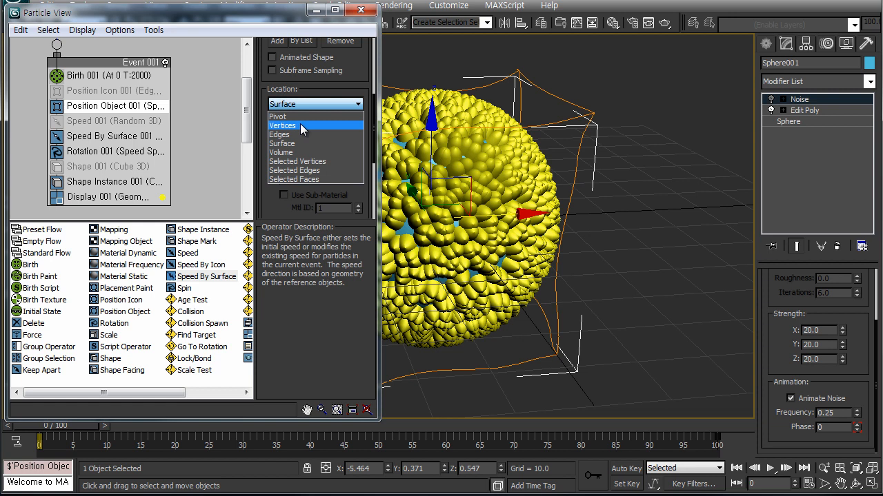
pyautogui.click(298, 142)
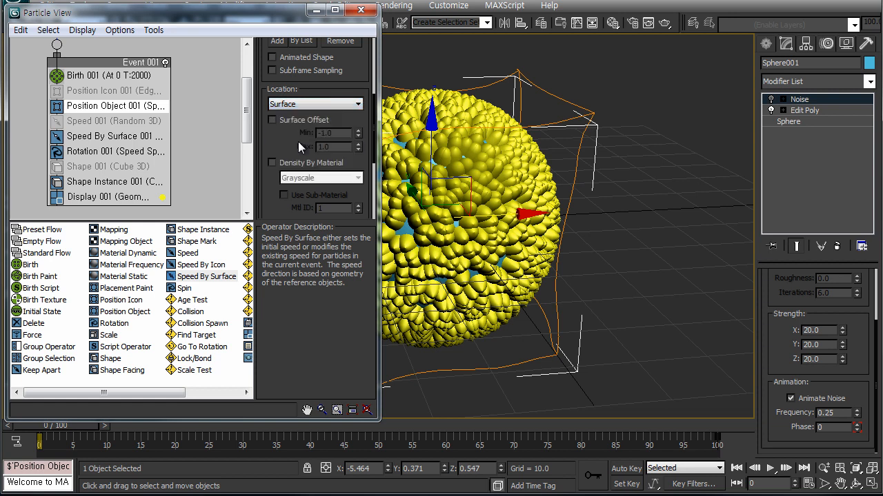
# Enable Density By Material in Position Object 001 and move Particle View aside to uncover the sphere.
pyautogui.scroll(-2, 311, 146)
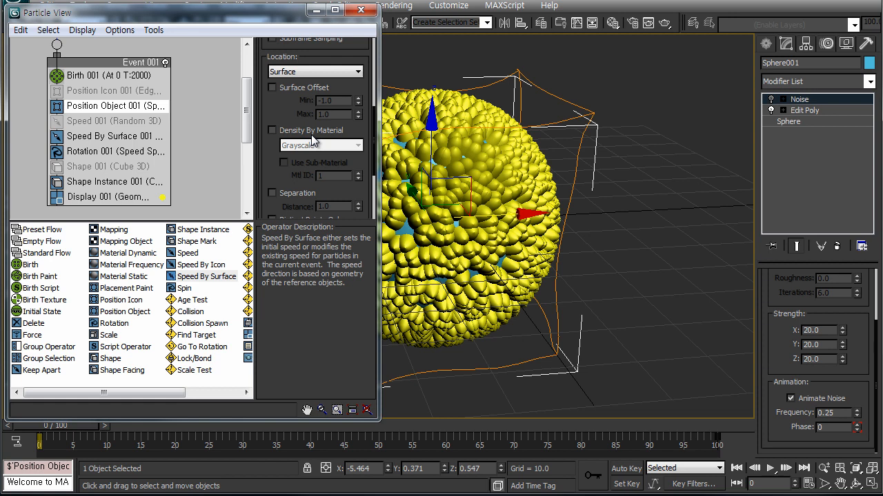
pyautogui.click(272, 131)
pyautogui.click(284, 74)
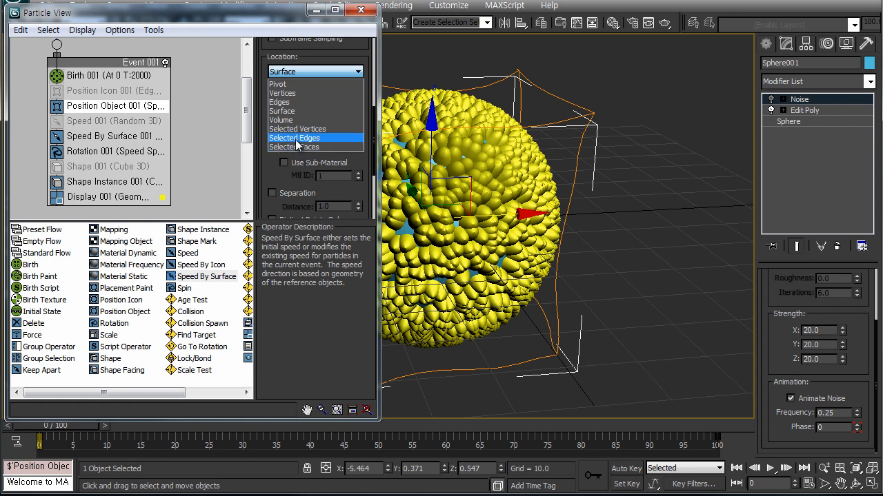
pyautogui.click(264, 168)
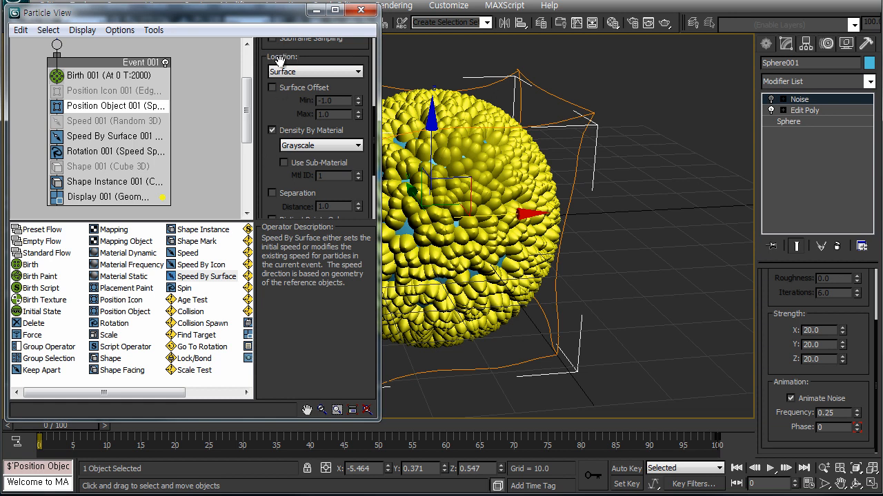
pyautogui.moveTo(268, 21); pyautogui.dragTo(75, 39)
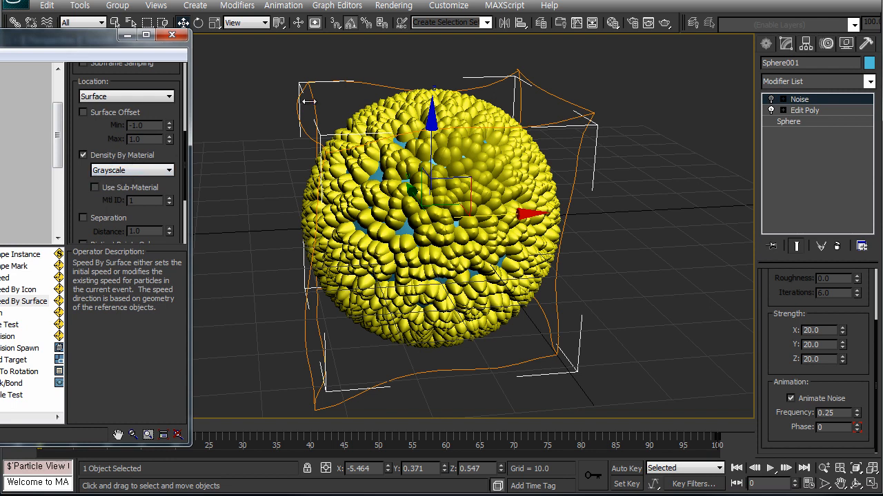
# Assign the 01 - Default material to the sphere, add a Checker map to its diffuse color, and show the map in the viewport.
pyautogui.click(619, 26)
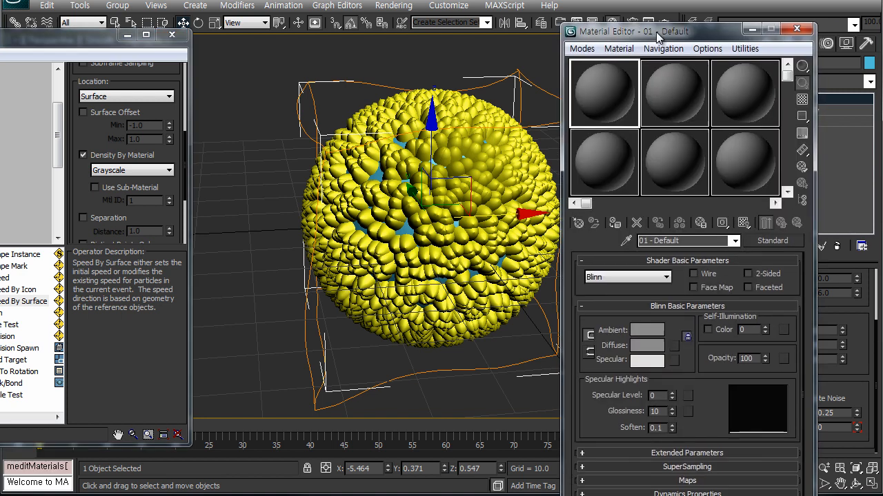
pyautogui.click(658, 195)
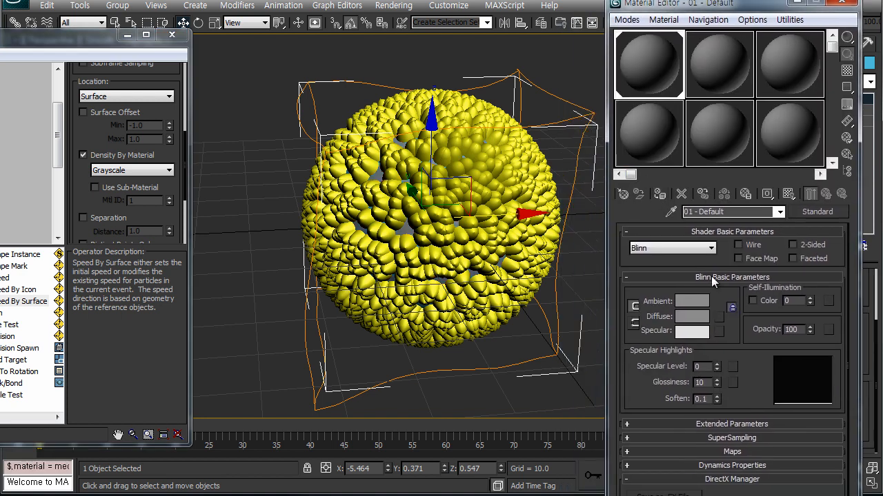
pyautogui.click(718, 317)
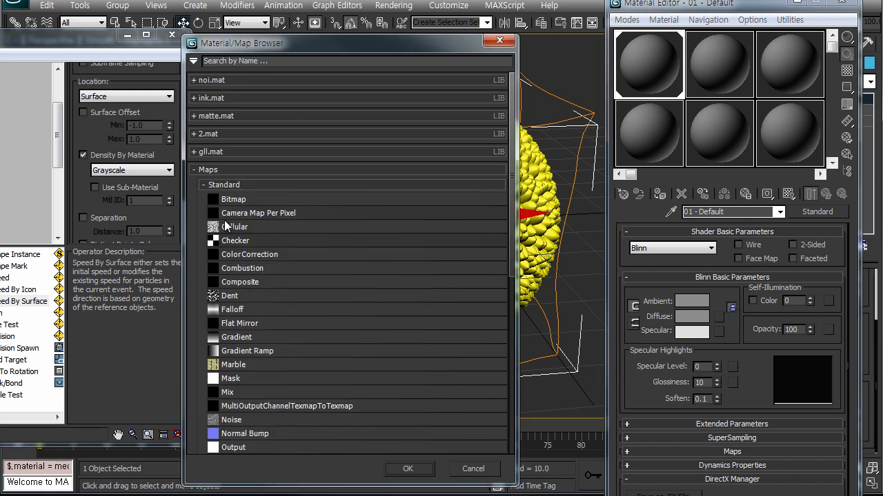
pyautogui.doubleClick(235, 241)
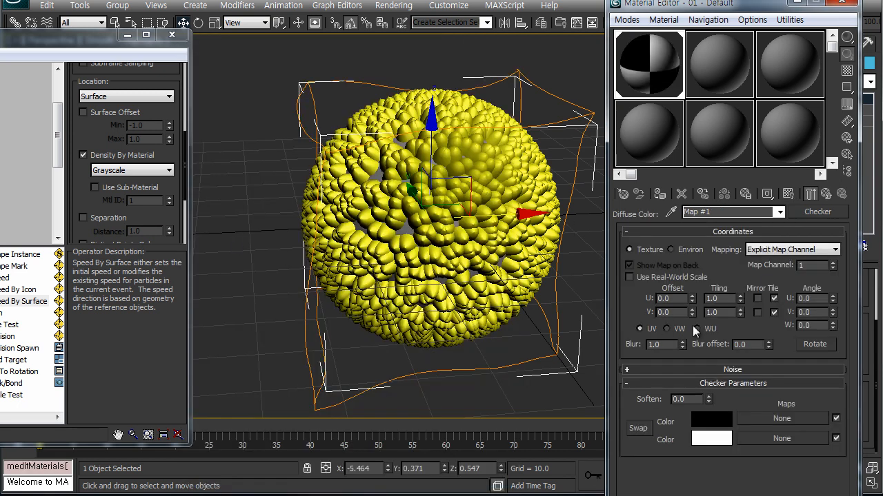
pyautogui.click(789, 193)
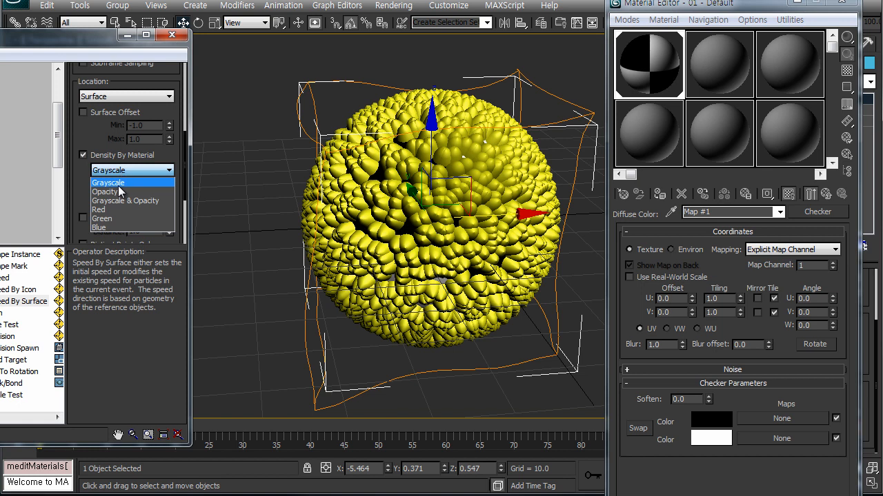
# Reapply Grayscale as the density source in Position Object 001 and inspect the particle distribution on the checkered sphere.
pyautogui.click(118, 186)
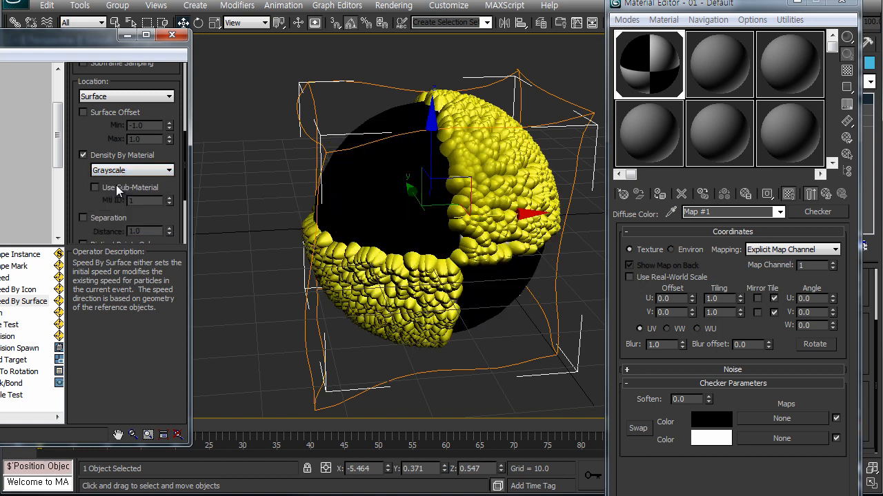
pyautogui.click(405, 264)
pyautogui.keyDown('alt'); pyautogui.moveTo(405, 263); pyautogui.dragTo(388, 207, button='middle'); pyautogui.keyUp('alt')
pyautogui.press('w')
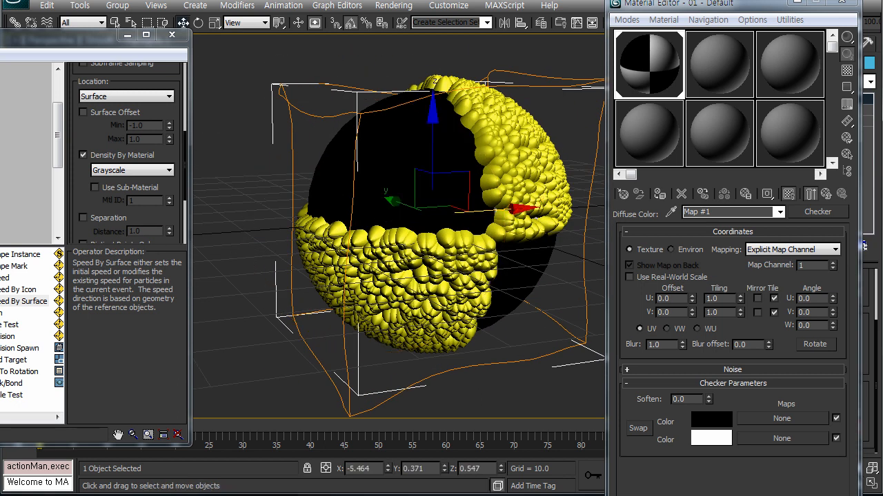
# Try particle amounts of 20 and 400 in the Birth 001 operator.
pyautogui.click(2, 114)
pyautogui.doubleClick(147, 119)
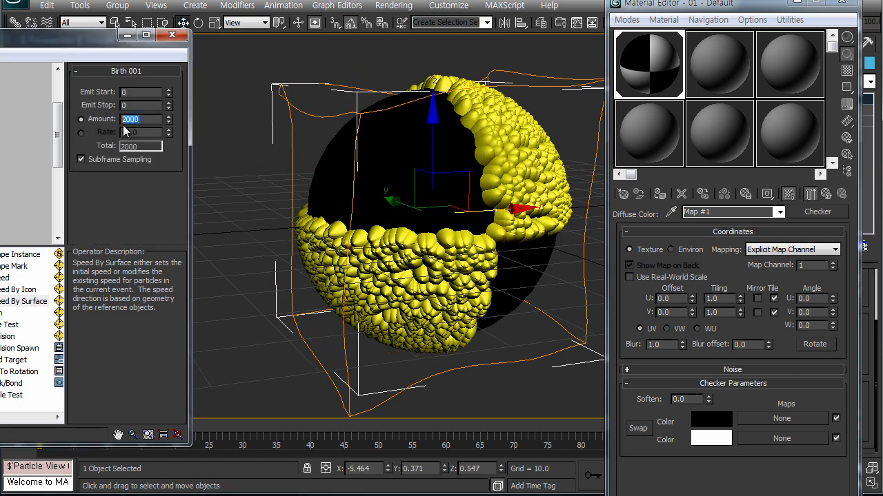
pyautogui.write('20')
pyautogui.press('Return')
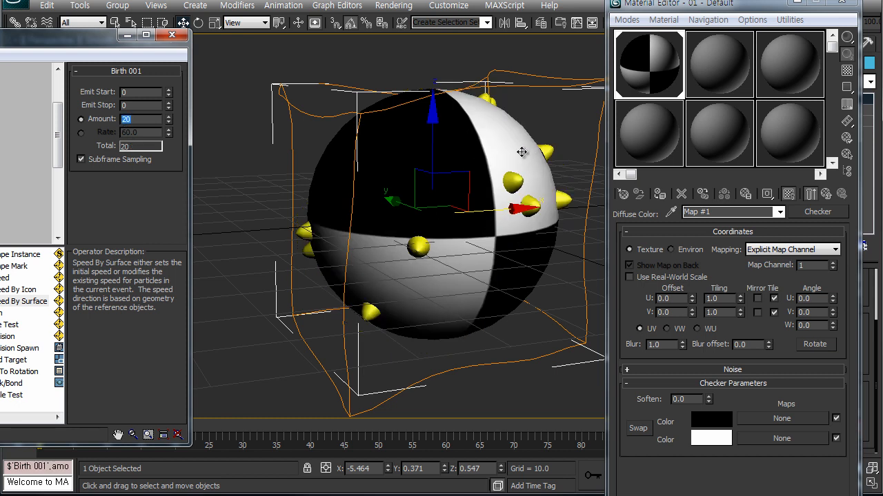
pyautogui.write('400')
pyautogui.press('Return')
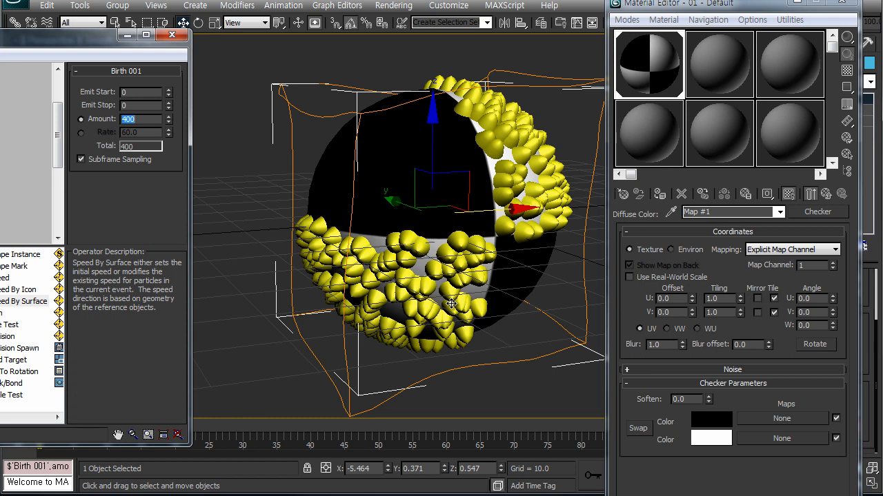
# Set the Checker map's U and V tiling to 2.0 with the Position Object 001 density settings in view.
pyautogui.click(1, 165)
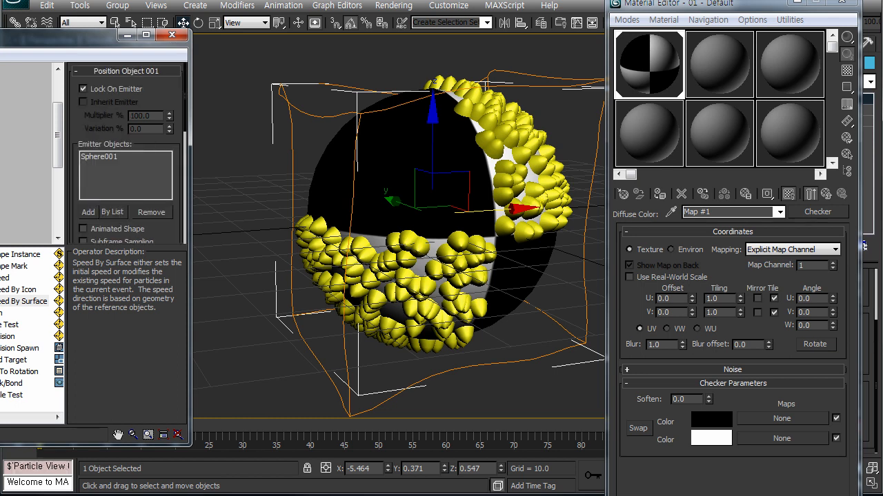
pyautogui.moveTo(77, 191); pyautogui.dragTo(79, 2)
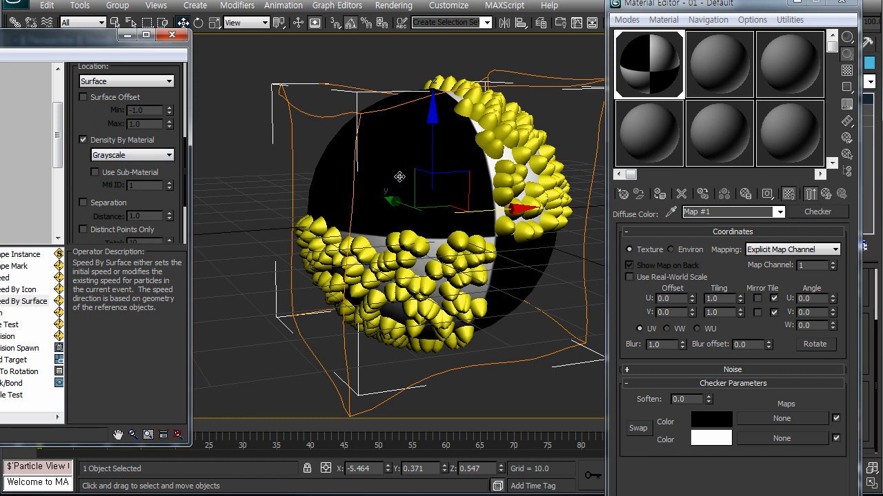
pyautogui.doubleClick(724, 301)
pyautogui.write('2')
pyautogui.doubleClick(728, 313)
pyautogui.write('2')
pyautogui.press('Return')
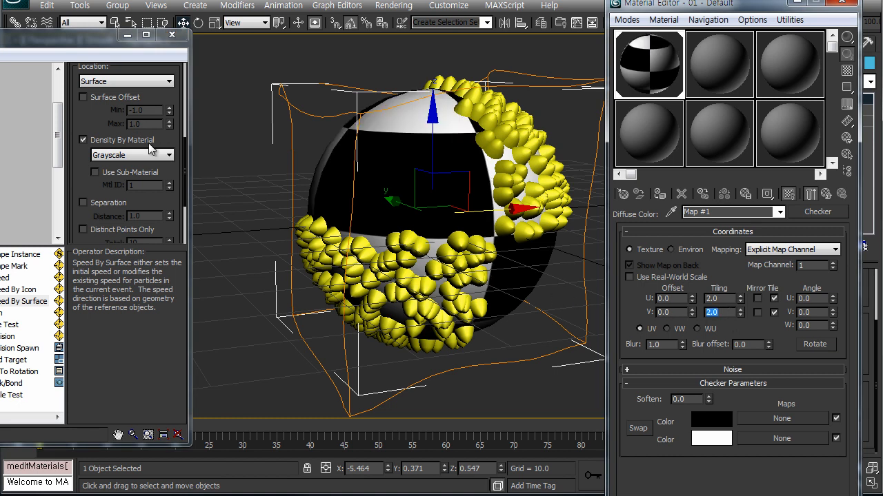
# Reselect Grayscale density to update the particles to the retiled checker, and inspect the sphere from another angle.
pyautogui.click(114, 156)
pyautogui.click(114, 169)
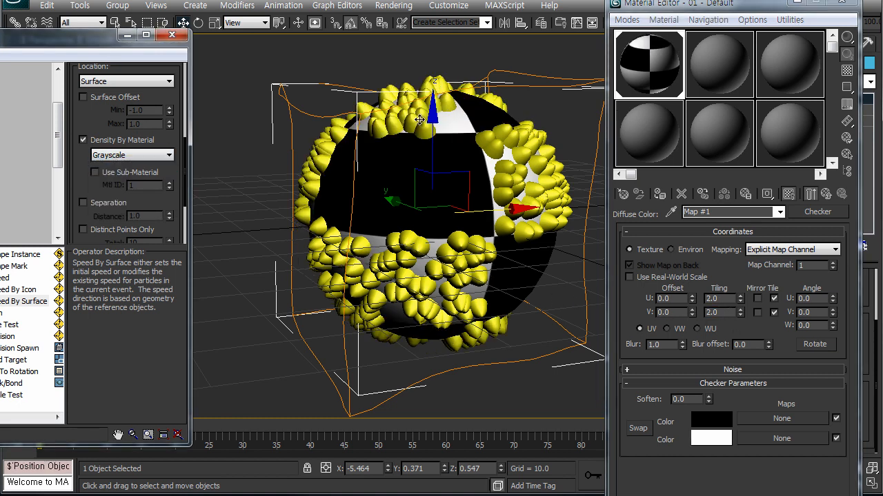
pyautogui.click(431, 198)
pyautogui.hotkey('ctrl', 'r')
pyautogui.moveTo(297, 201); pyautogui.dragTo(301, 230)
pyautogui.press('w')
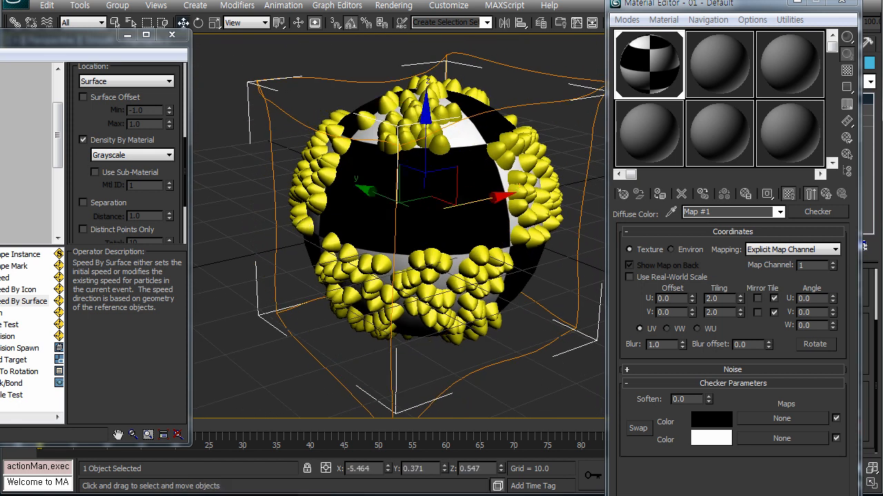
# Set the Birth 001 particle amount to 2000 and inspect the dense cones on the checkered sphere.
pyautogui.click(2, 114)
pyautogui.moveTo(145, 121); pyautogui.dragTo(118, 132)
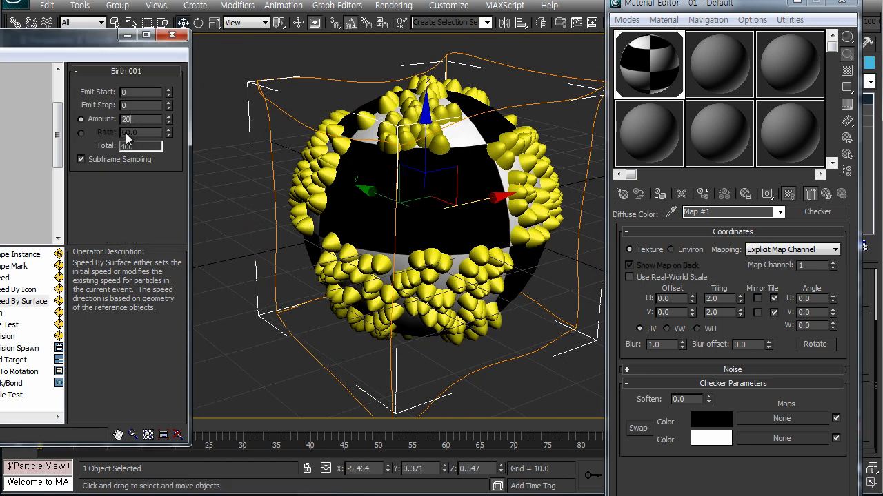
pyautogui.press('Return')
pyautogui.click(396, 225)
pyautogui.scroll(3, 396, 225)
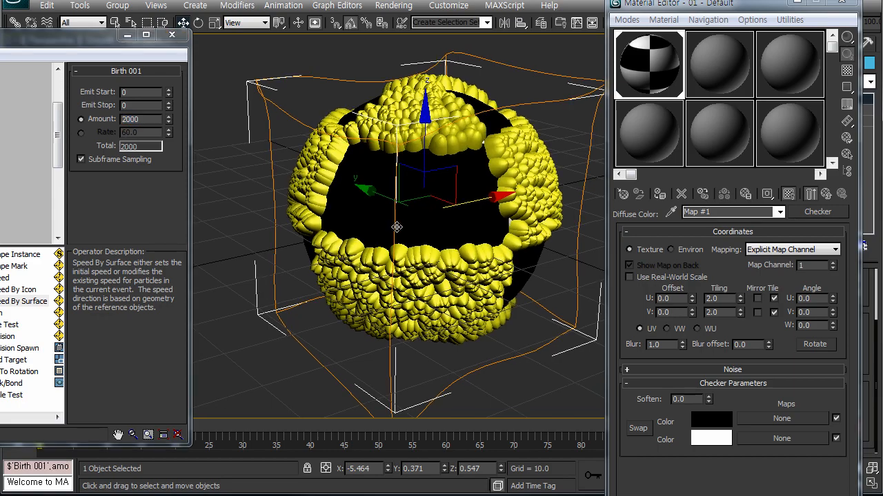
pyautogui.hotkey('ctrl', 'r')
pyautogui.moveTo(340, 209); pyautogui.dragTo(318, 215)
pyautogui.press('w')
pyautogui.click(2, 125)
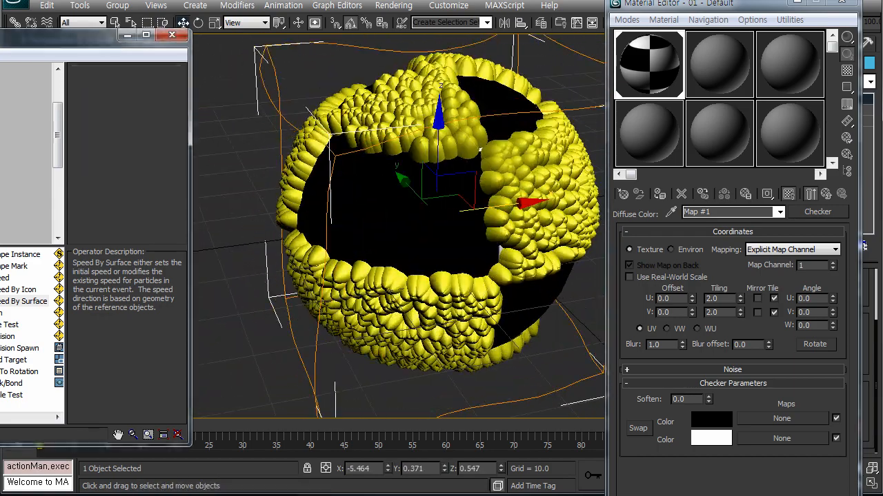
# Lighten the Checker map's black color to a dark gray of value 72 and reselect Grayscale density to update the particles.
pyautogui.click(710, 422)
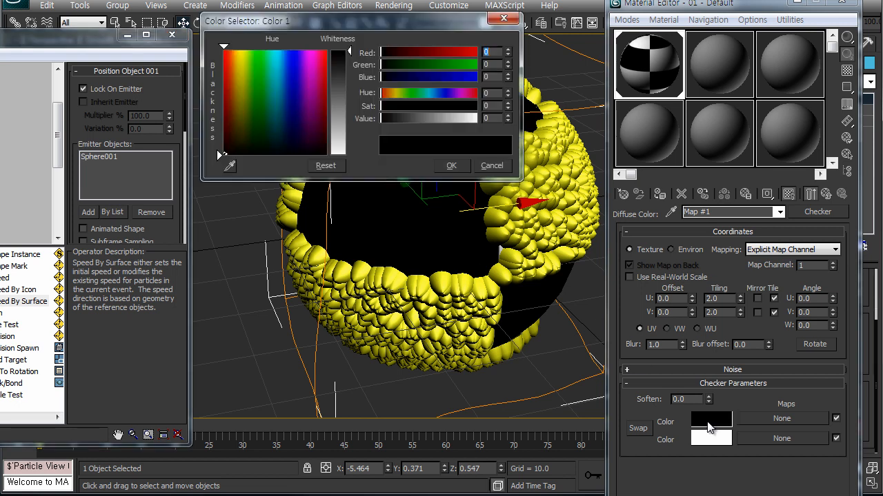
pyautogui.moveTo(353, 55); pyautogui.dragTo(353, 81)
pyautogui.click(455, 167)
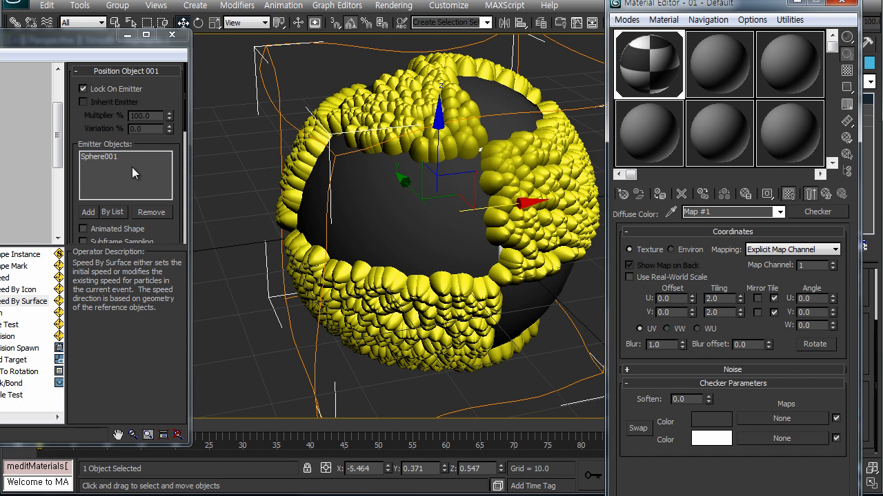
pyautogui.scroll(-10, 95, 126)
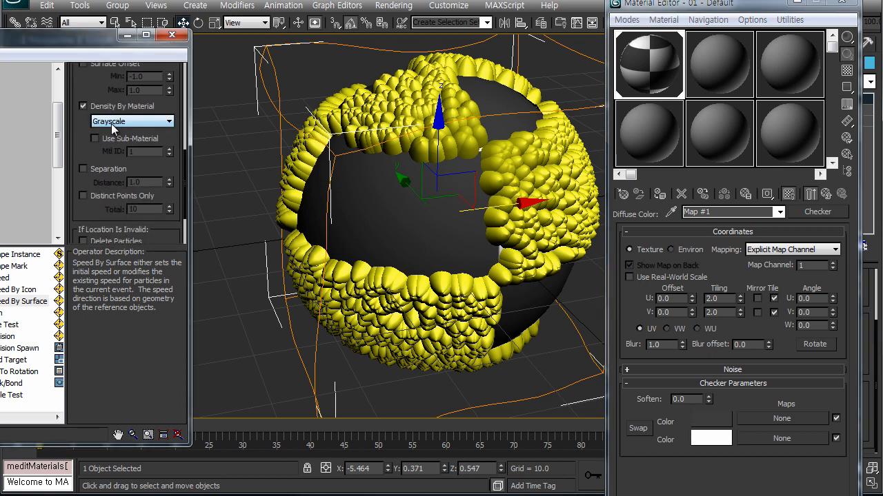
pyautogui.click(115, 123)
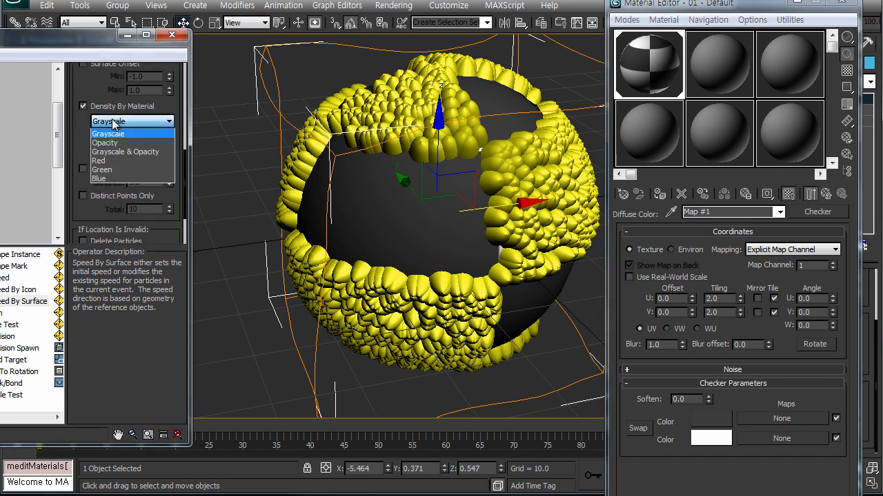
pyautogui.click(114, 131)
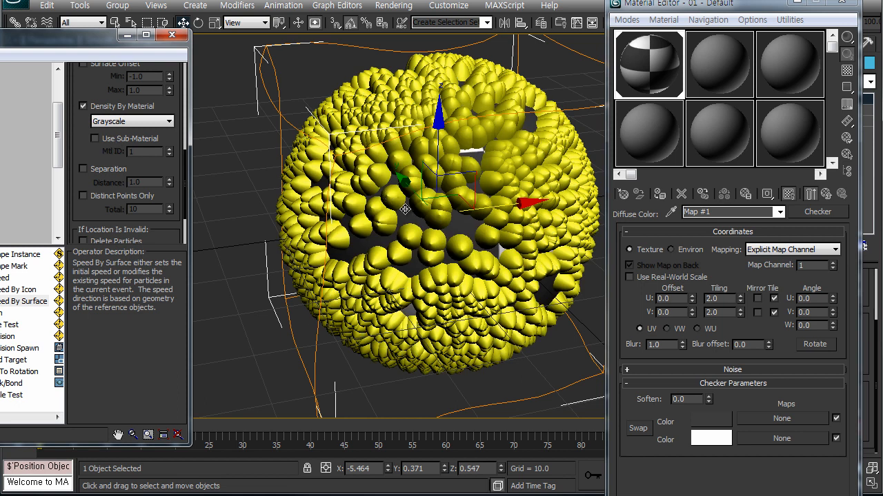
# Darken the Checker map's gray color to near black, reselect Grayscale density, and inspect the sparse cones on the dark squares.
pyautogui.click(713, 422)
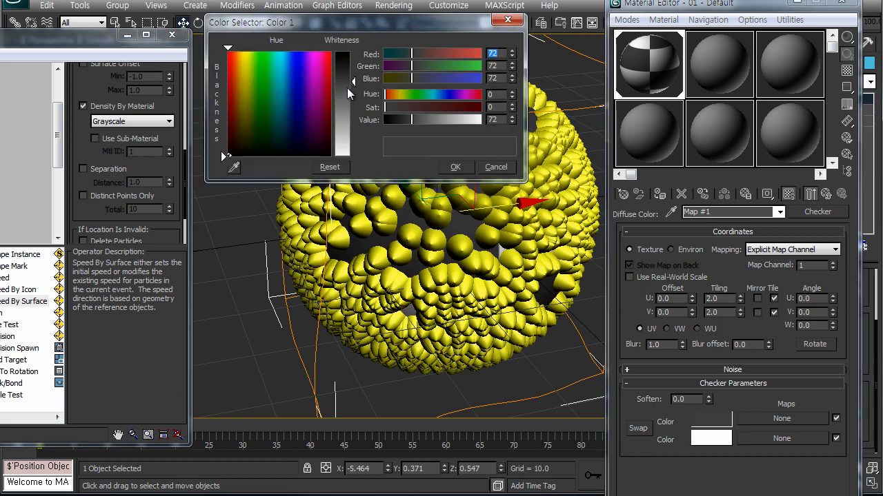
pyautogui.moveTo(343, 100); pyautogui.dragTo(352, 66)
pyautogui.click(457, 171)
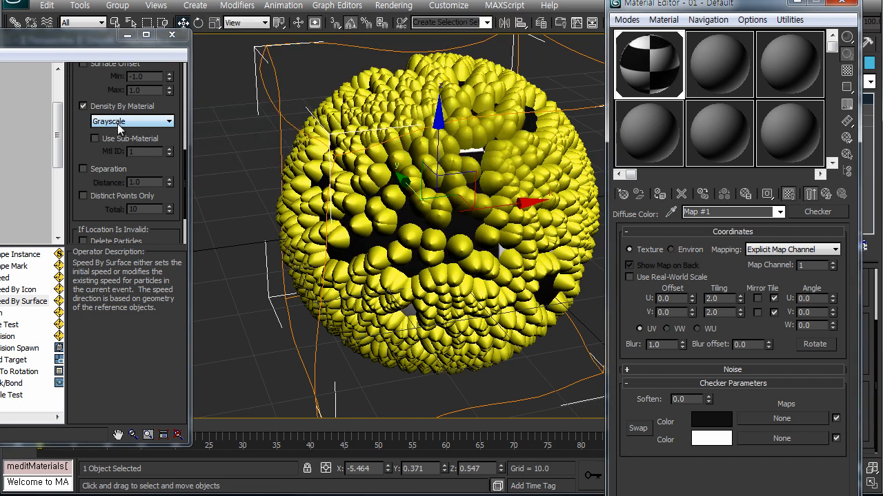
pyautogui.click(114, 122)
pyautogui.click(118, 133)
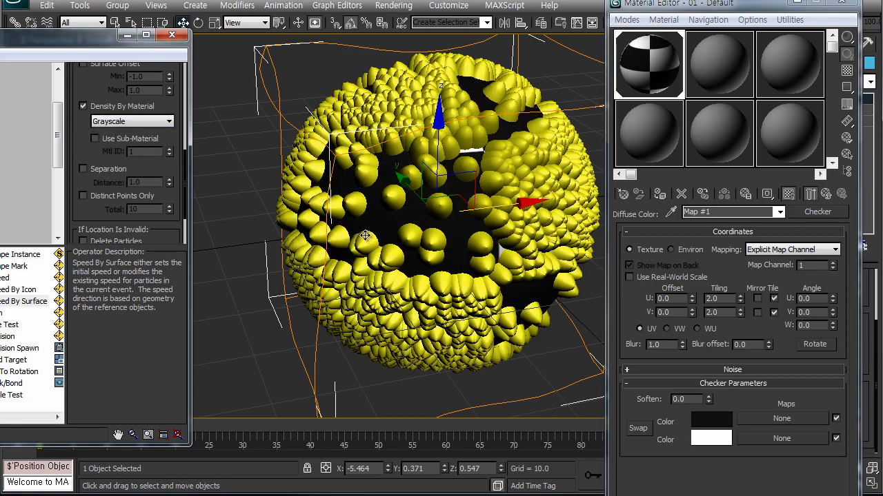
pyautogui.keyDown('alt'); pyautogui.moveTo(354, 247); pyautogui.dragTo(349, 193, button='middle'); pyautogui.keyUp('alt')
pyautogui.press('w')
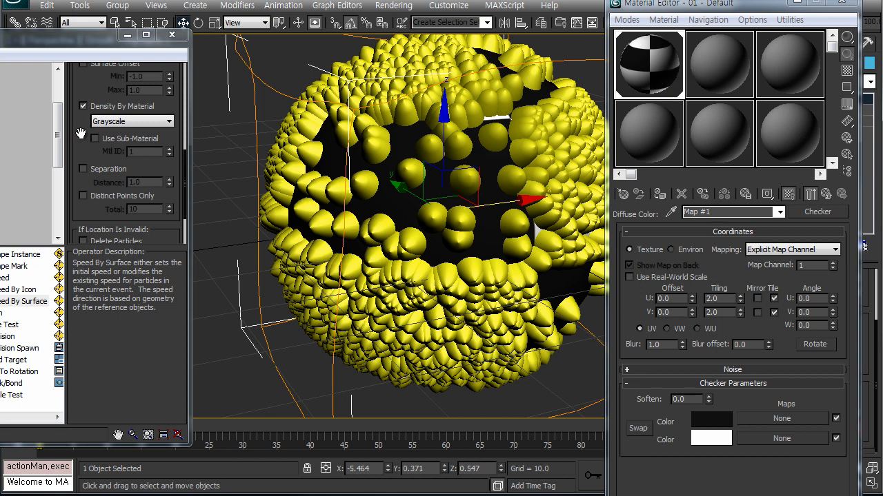
pyautogui.scroll(3, 91, 190)
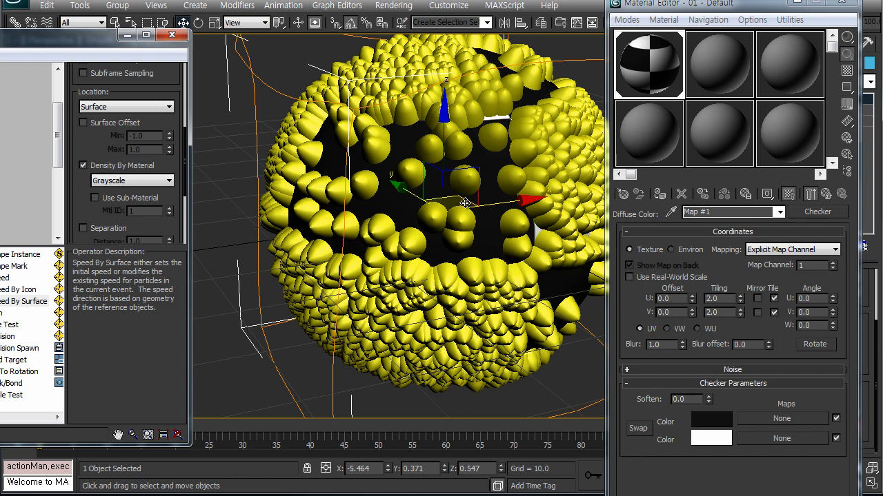
# Replace the diffuse Checker map with a Gradient Ramp map, discarding the old map.
pyautogui.click(816, 211)
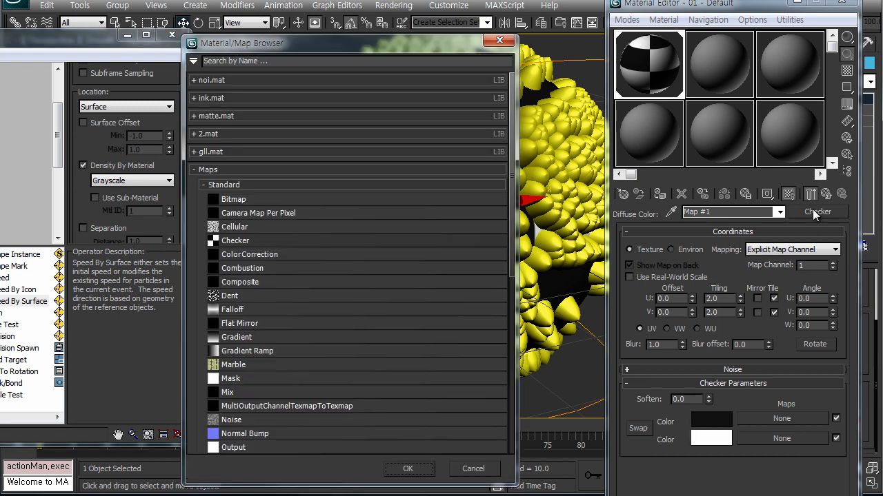
pyautogui.doubleClick(239, 351)
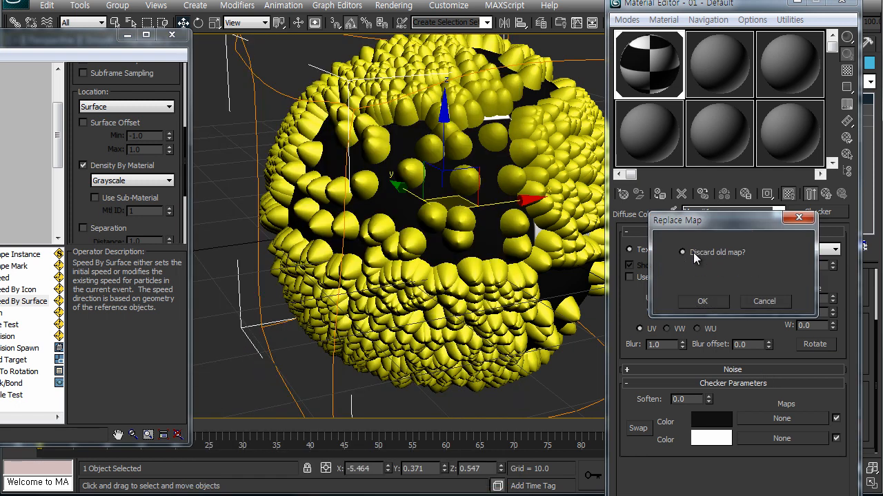
pyautogui.click(702, 301)
# Move the Gradient Ramp's middle flag to position 21 and set its color to white.
pyautogui.moveTo(732, 445); pyautogui.dragTo(674, 445)
pyautogui.doubleClick(672, 445)
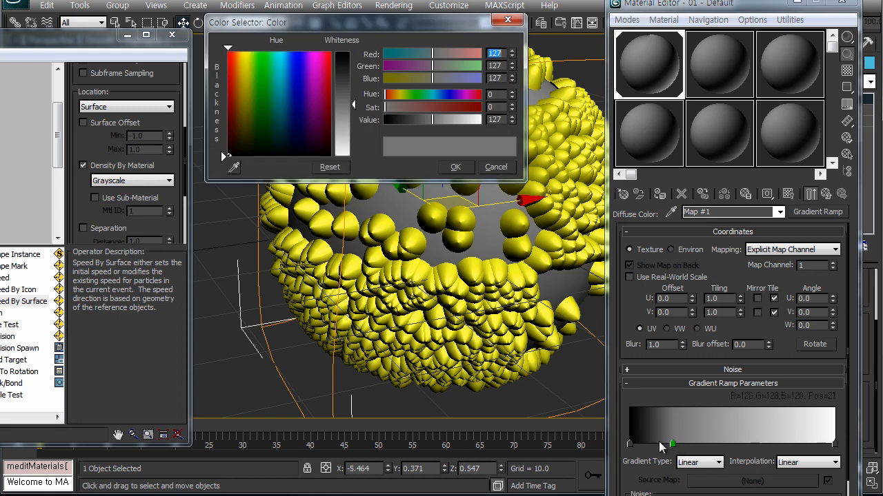
pyautogui.moveTo(352, 131); pyautogui.dragTo(377, 166)
pyautogui.click(454, 167)
# Add a white flag at position 77 on the Gradient Ramp and set the end flag at position 100 to black.
pyautogui.click(788, 445)
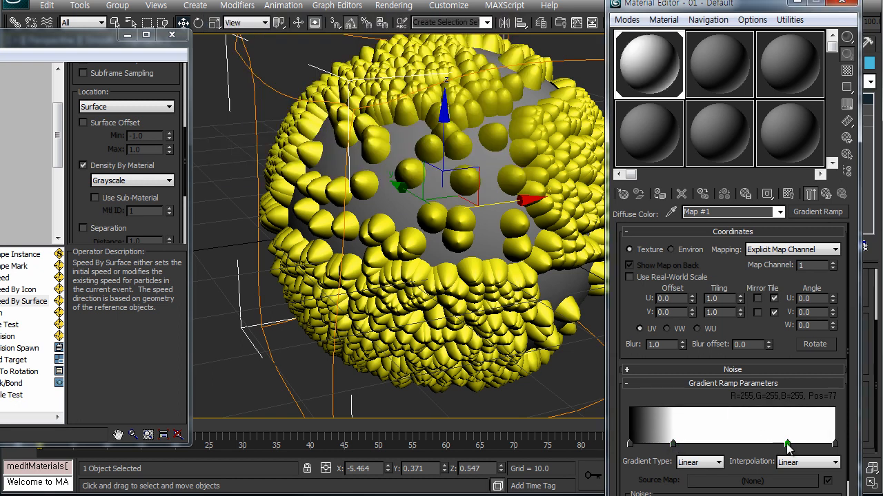
pyautogui.doubleClick(789, 445)
pyautogui.click(451, 167)
pyautogui.doubleClick(835, 444)
pyautogui.moveTo(352, 156); pyautogui.dragTo(352, 51)
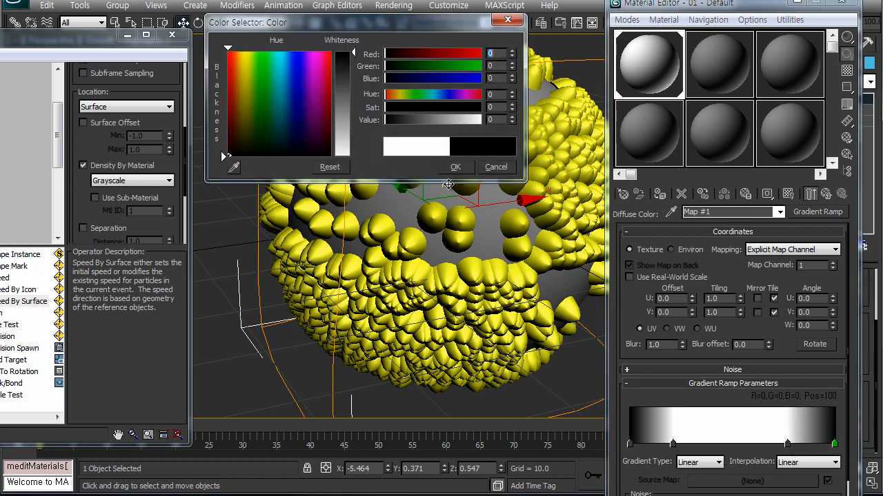
pyautogui.click(441, 168)
# Show the gradient map on the sphere in the viewport, reselect Grayscale density, and inspect the cones around the black band.
pyautogui.click(789, 193)
pyautogui.moveTo(453, 267); pyautogui.dragTo(422, 278, button='middle')
pyautogui.click(145, 180)
pyautogui.click(140, 198)
pyautogui.keyDown('alt'); pyautogui.moveTo(419, 209); pyautogui.dragTo(98, 246, button='middle'); pyautogui.keyUp('alt')
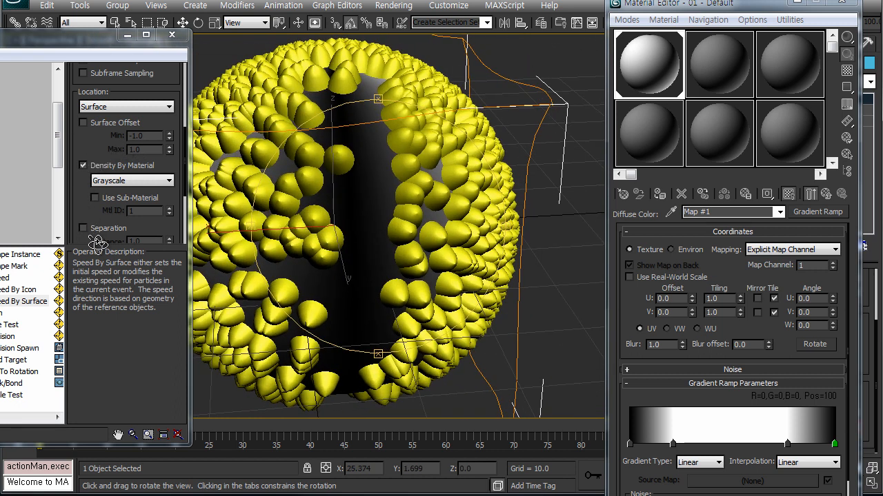
pyautogui.moveTo(356, 214)
pyautogui.keyDown('alt'); pyautogui.mouseDown(button='middle')
pyautogui.moveTo(388, 204)
pyautogui.moveTo(351, 213)
pyautogui.mouseUp(button='middle'); pyautogui.keyUp('alt')
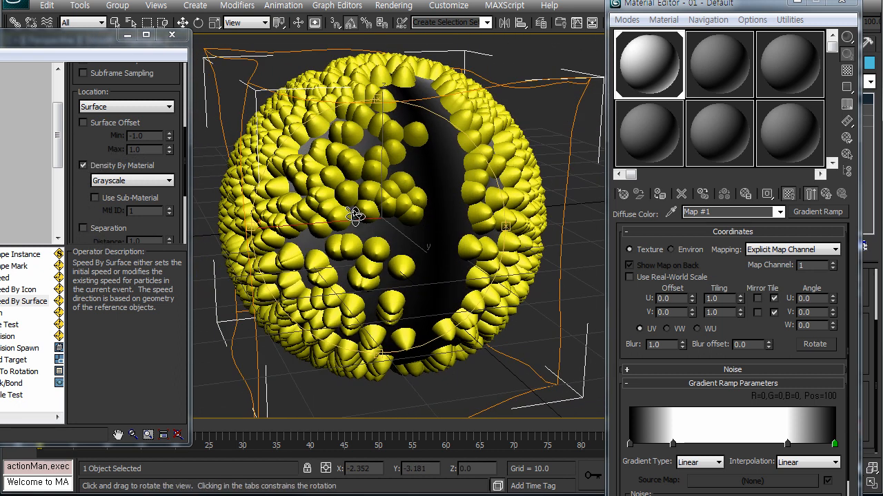
# Set the Gradient Ramp's W angle to 90 and reselect Grayscale density to update the cones.
pyautogui.moveTo(811, 325); pyautogui.dragTo(752, 329)
pyautogui.write('90')
pyautogui.press('Return')
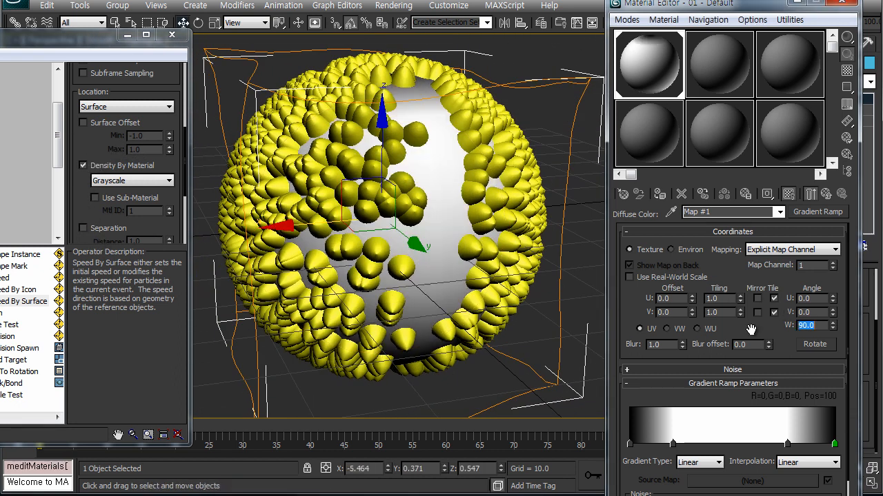
pyautogui.moveTo(428, 241); pyautogui.dragTo(414, 103, button='middle')
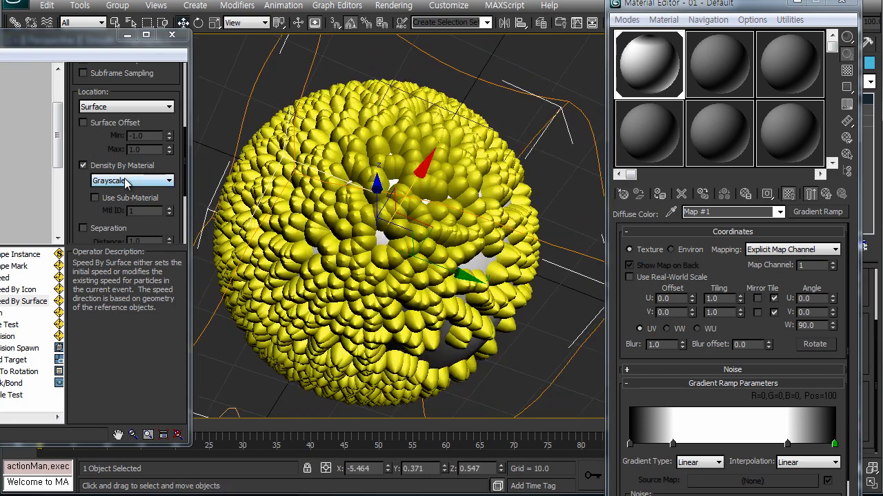
pyautogui.click(128, 181)
pyautogui.click(117, 194)
pyautogui.keyDown('alt'); pyautogui.moveTo(368, 231); pyautogui.dragTo(371, 310, button='middle'); pyautogui.keyUp('alt')
# Narrow the gradient's white band by moving its first white flag inward and its second to position 64, deleting the stray flags.
pyautogui.moveTo(673, 445); pyautogui.dragTo(697, 448)
pyautogui.moveTo(781, 444); pyautogui.dragTo(764, 446)
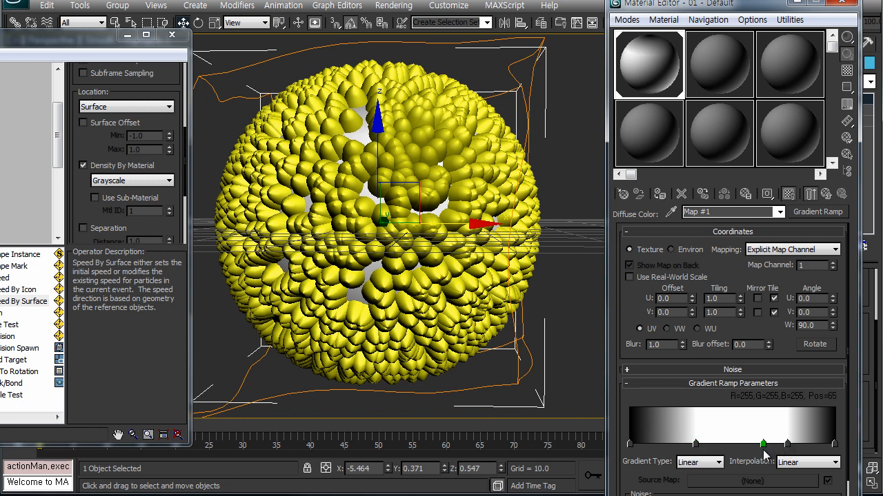
pyautogui.rightClick(762, 446)
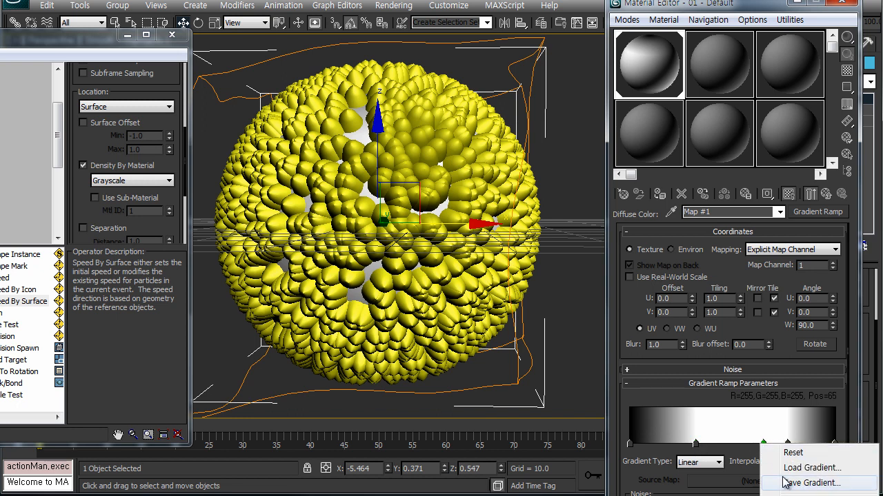
pyautogui.click(737, 444)
pyautogui.rightClick(764, 445)
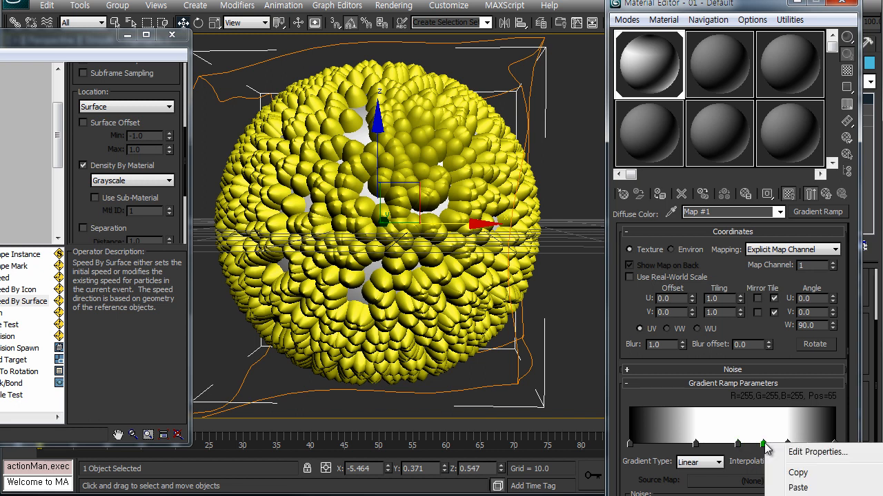
pyautogui.click(787, 489)
pyautogui.rightClick(737, 444)
pyautogui.click(762, 495)
pyautogui.moveTo(788, 445); pyautogui.dragTo(760, 446)
# Reselect Grayscale density to apply the narrower white band, and inspect the cones at the sphere's pole and sides.
pyautogui.click(135, 181)
pyautogui.click(131, 192)
pyautogui.keyDown('alt'); pyautogui.moveTo(350, 221); pyautogui.dragTo(365, 338, button='middle'); pyautogui.keyUp('alt')
pyautogui.press('w')
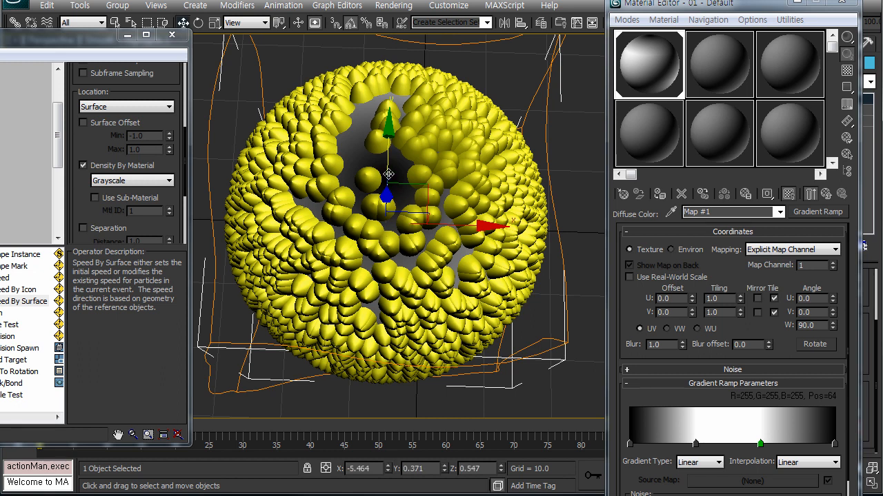
pyautogui.keyDown('alt'); pyautogui.moveTo(407, 356); pyautogui.dragTo(328, 222, button='middle'); pyautogui.keyUp('alt')
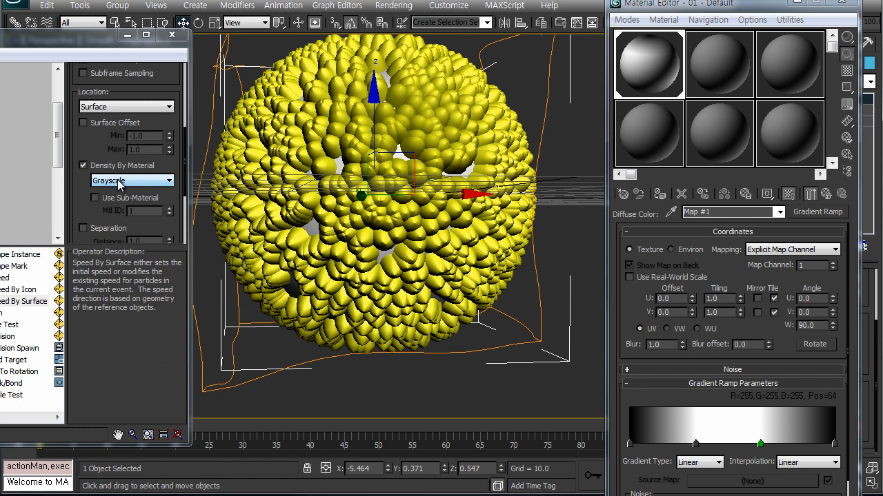
# View the Location options of Position Object 001 and open the Speed 001 operator's settings.
pyautogui.click(110, 109)
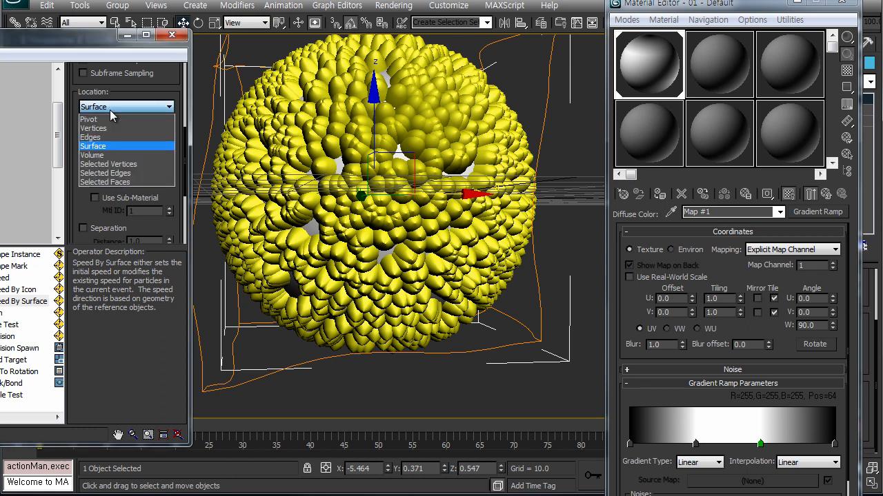
pyautogui.click(149, 93)
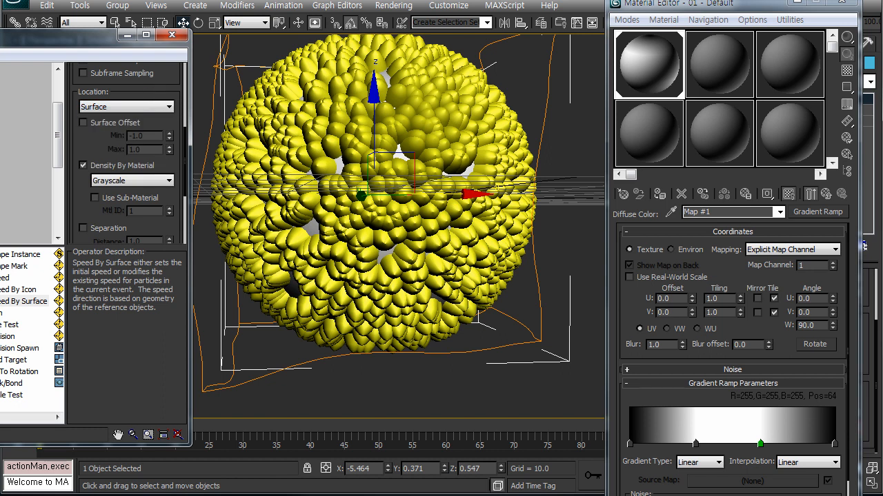
pyautogui.click(1, 152)
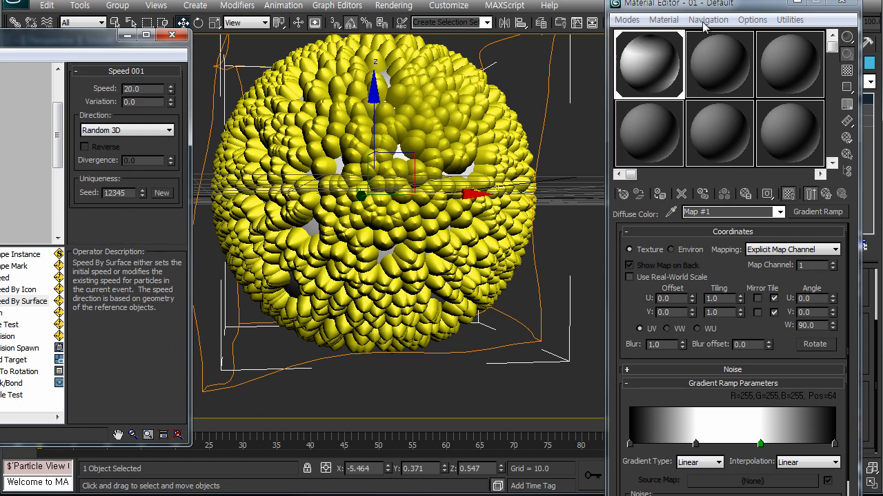
# Minimize the Material Editor and select the red cone beside the sphere.
pyautogui.moveTo(732, 11); pyautogui.dragTo(729, 13)
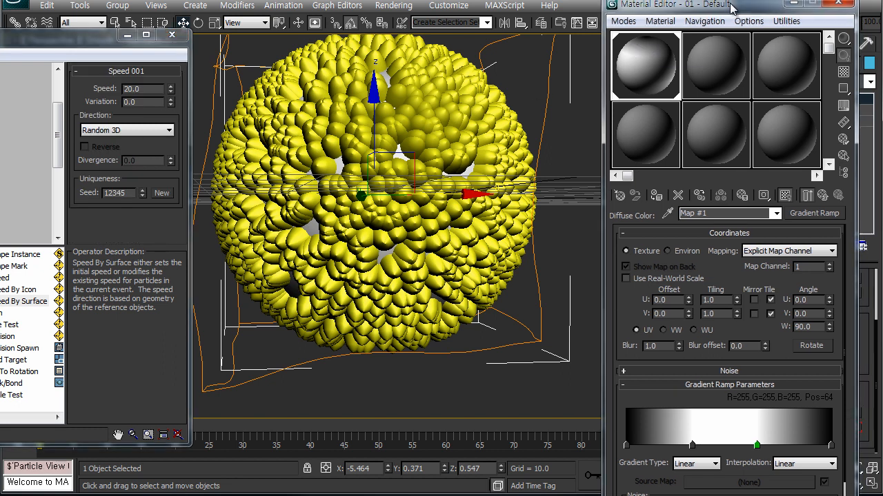
pyautogui.click(793, 4)
pyautogui.scroll(-5, 467, 238)
pyautogui.scroll(4, 467, 239)
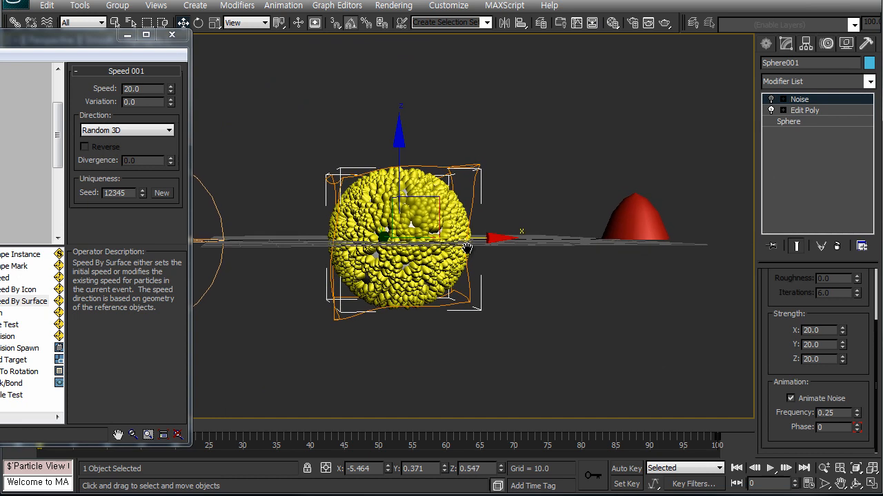
pyautogui.click(724, 233)
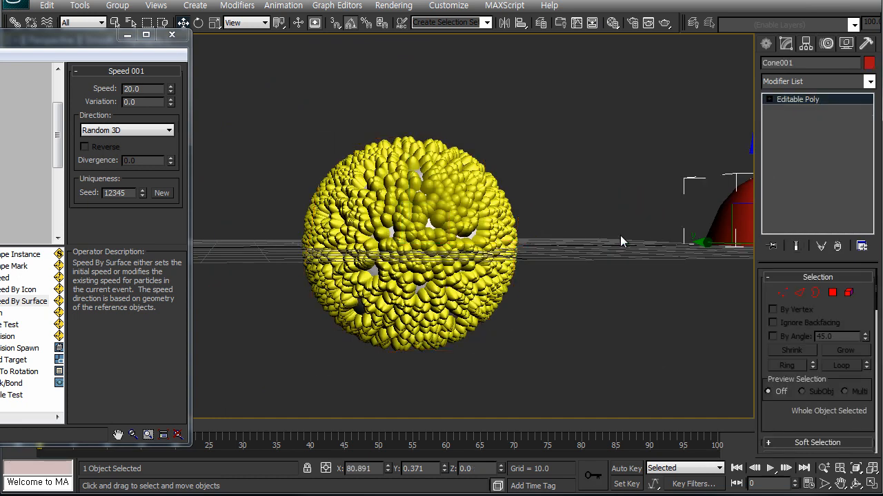
# Delete Position Icon 001 and the other unneeded operators from the particle event.
pyautogui.click(0, 171)
pyautogui.click(0, 159)
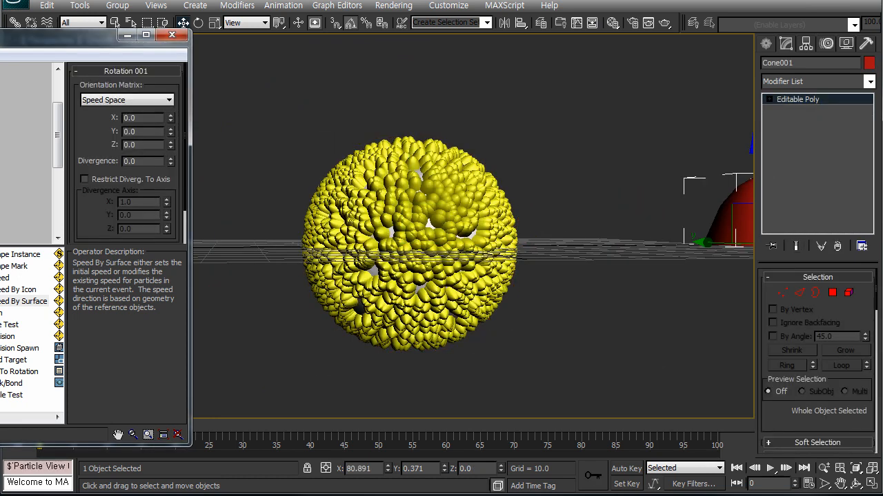
pyautogui.click(0, 146)
pyautogui.rightClick(0, 147)
pyautogui.click(0, 308)
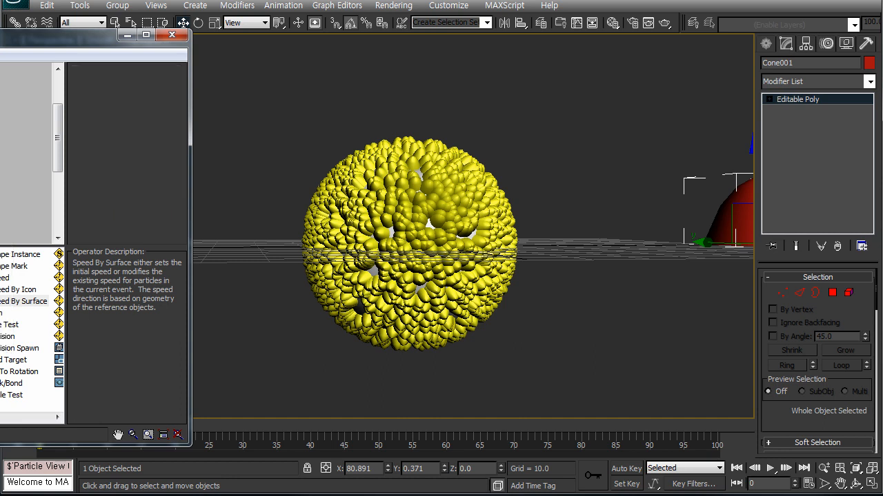
pyautogui.rightClick(0, 116)
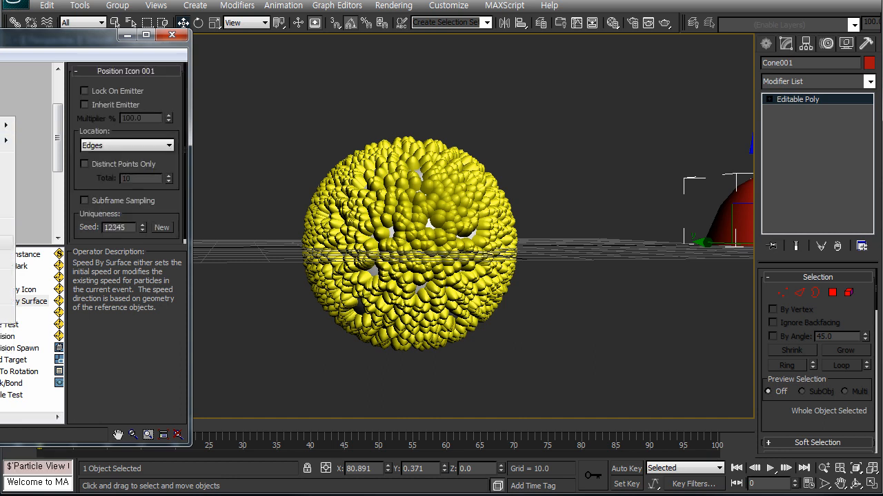
pyautogui.click(0, 279)
pyautogui.click(0, 141)
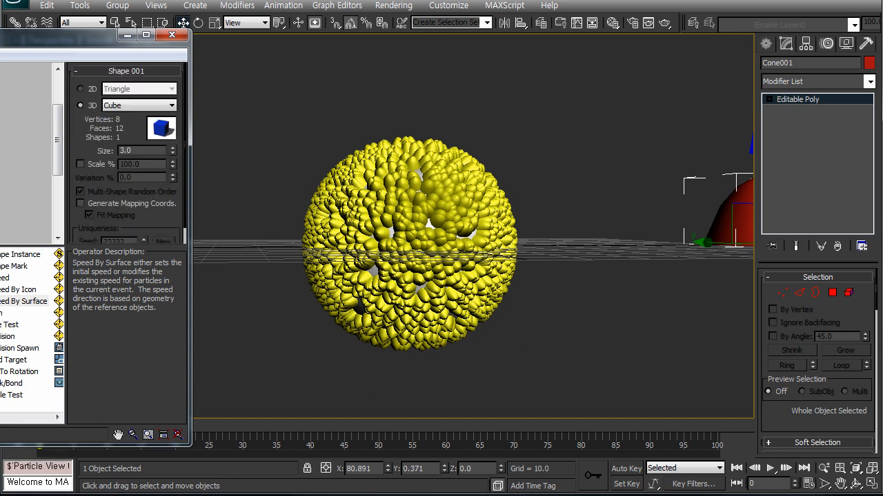
pyautogui.rightClick(0, 164)
pyautogui.click(0, 326)
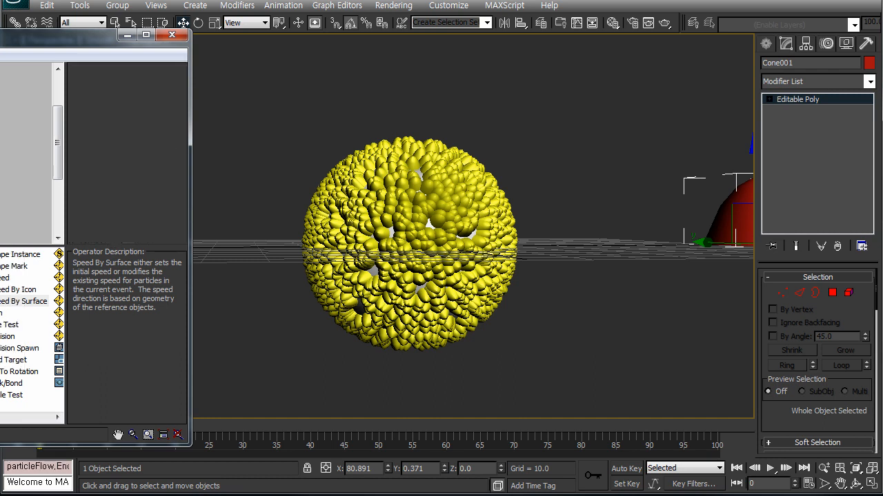
# Review the emitter of Position Object 001, the surface and direction settings of Speed By Surface 001, and the orientation of Rotation 001.
pyautogui.click(0, 141)
pyautogui.click(100, 158)
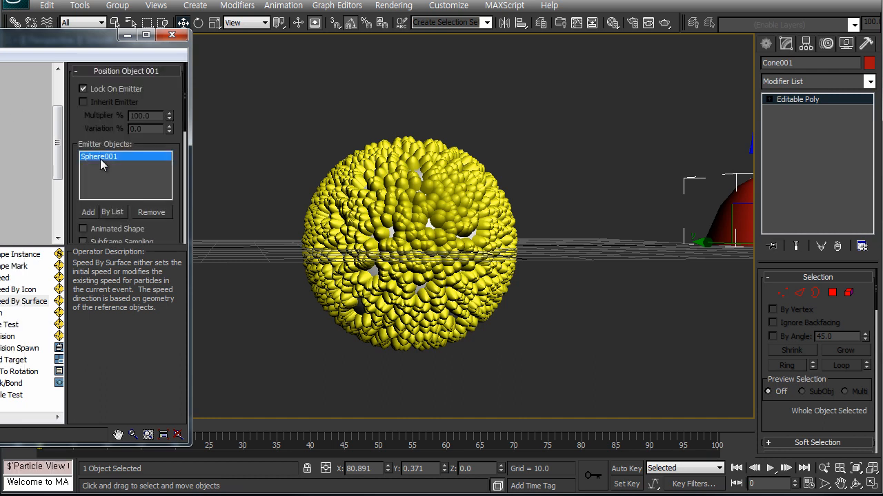
pyautogui.click(0, 154)
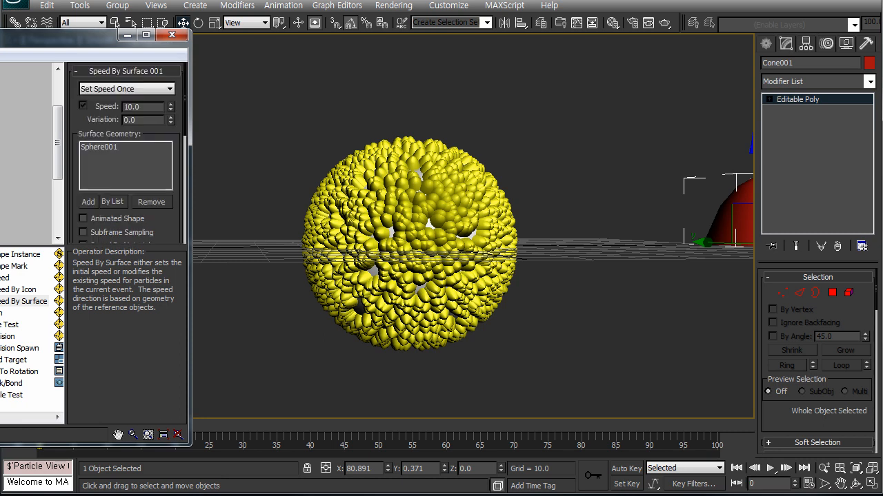
pyautogui.click(0, 165)
pyautogui.click(0, 153)
pyautogui.click(0, 165)
pyautogui.click(0, 153)
pyautogui.click(99, 147)
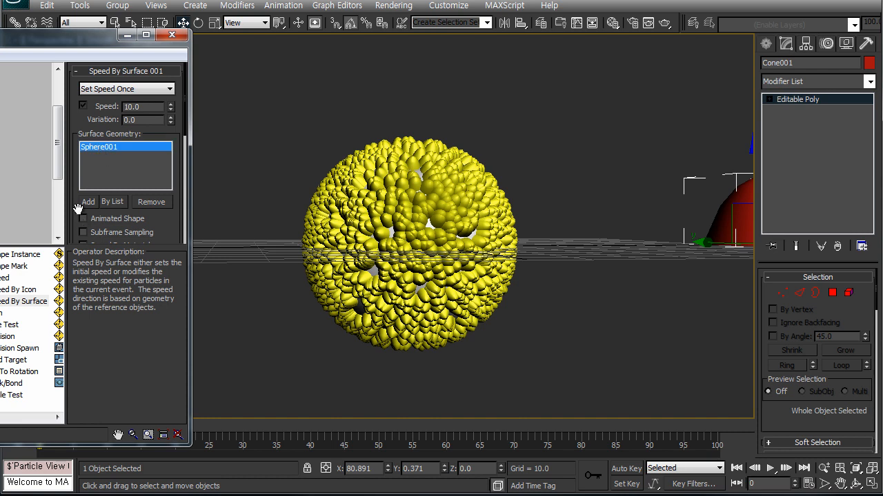
pyautogui.scroll(-5, 81, 217)
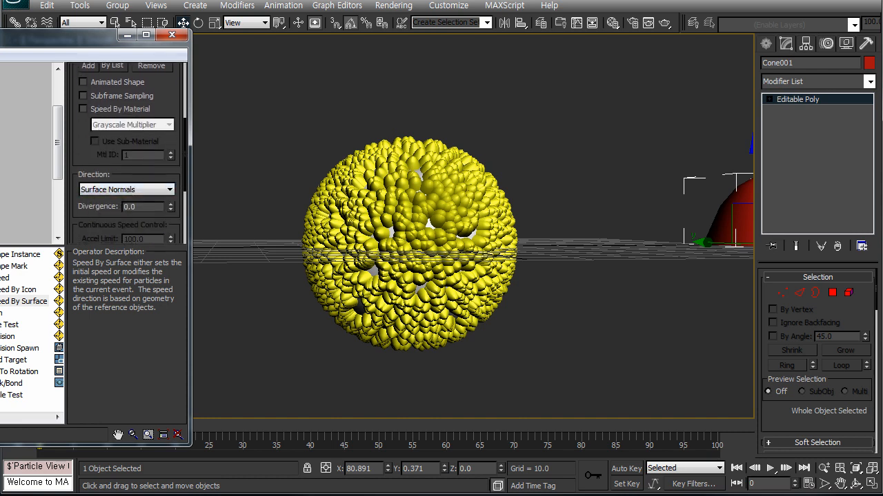
pyautogui.click(0, 153)
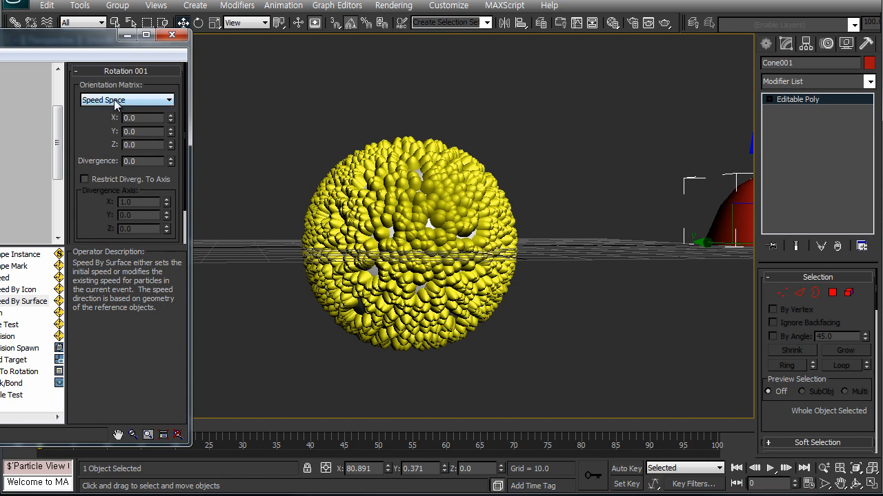
# Set the Birth 001 particle amount to 100 and inspect the cones on the sphere.
pyautogui.scroll(3, 384, 259)
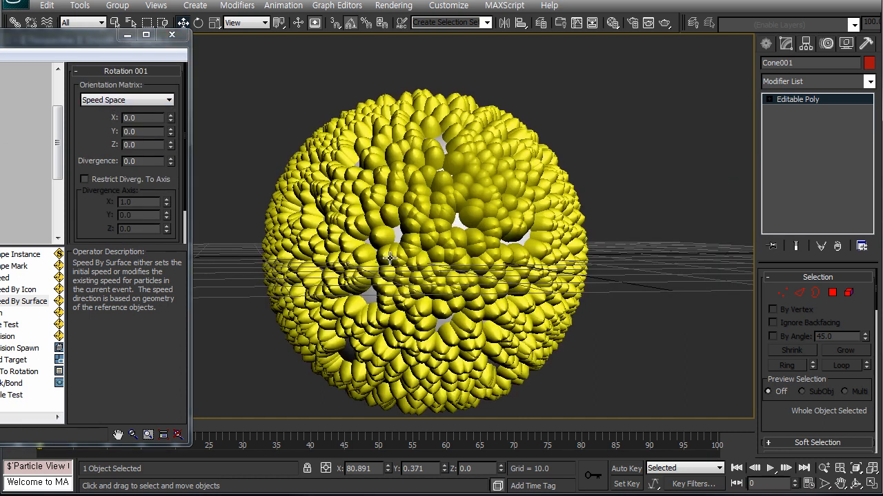
pyautogui.scroll(5, 391, 257)
pyautogui.scroll(-5, 408, 258)
pyautogui.scroll(-3, 518, 235)
pyautogui.moveTo(518, 235); pyautogui.dragTo(438, 236, button='middle')
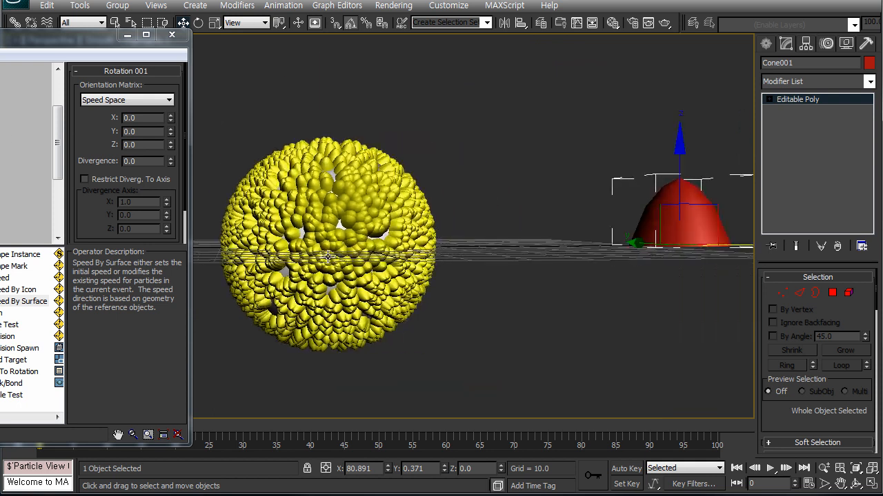
pyautogui.click(3, 108)
pyautogui.moveTo(146, 118); pyautogui.dragTo(77, 127)
pyautogui.write('1')
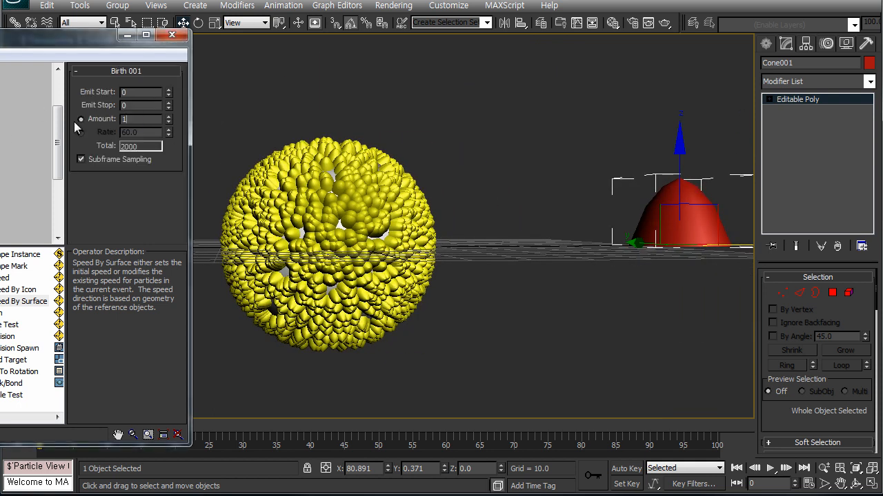
pyautogui.write('00')
pyautogui.press('Return')
pyautogui.scroll(3, 336, 224)
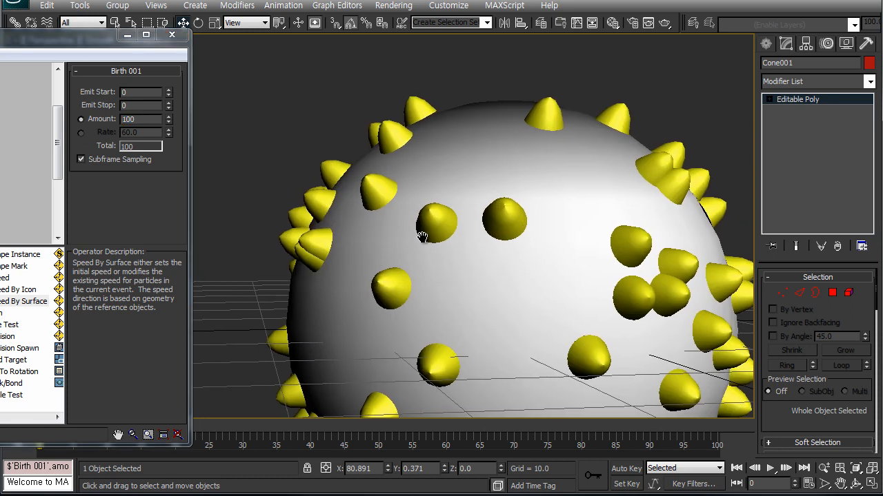
pyautogui.scroll(-3, 419, 229)
pyautogui.moveTo(419, 230); pyautogui.dragTo(379, 232, button='middle')
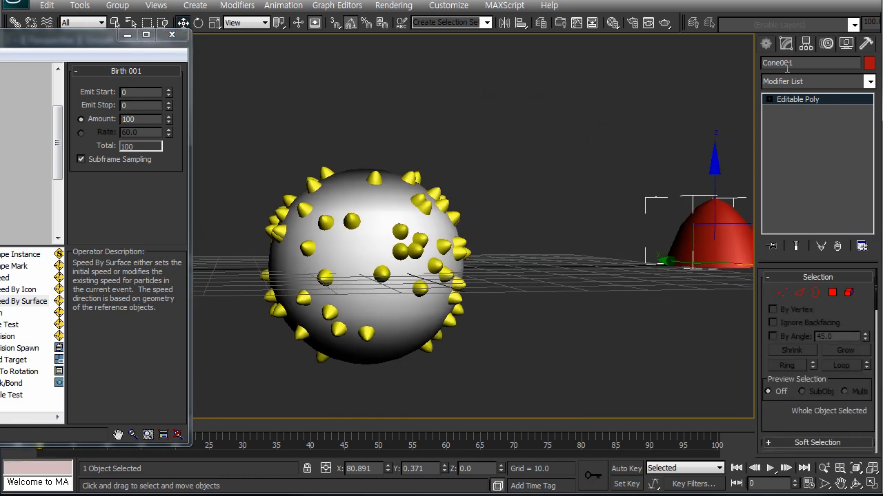
# Try rotating only the red cone's pivot to reorient the cone particles, and undo the rotation.
pyautogui.click(804, 45)
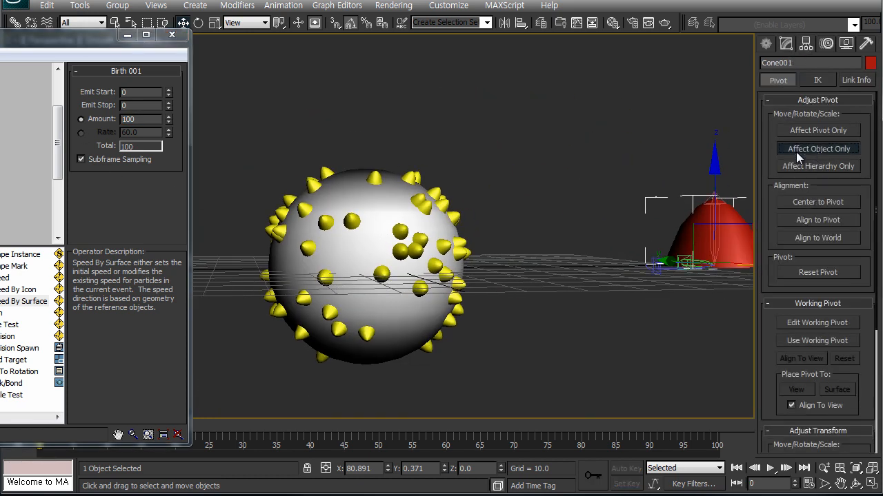
pyautogui.click(818, 130)
pyautogui.moveTo(711, 281); pyautogui.dragTo(694, 279, button='middle')
pyautogui.press('e')
pyautogui.moveTo(631, 206); pyautogui.dragTo(584, 247)
pyautogui.hotkey('ctrl', 'z')
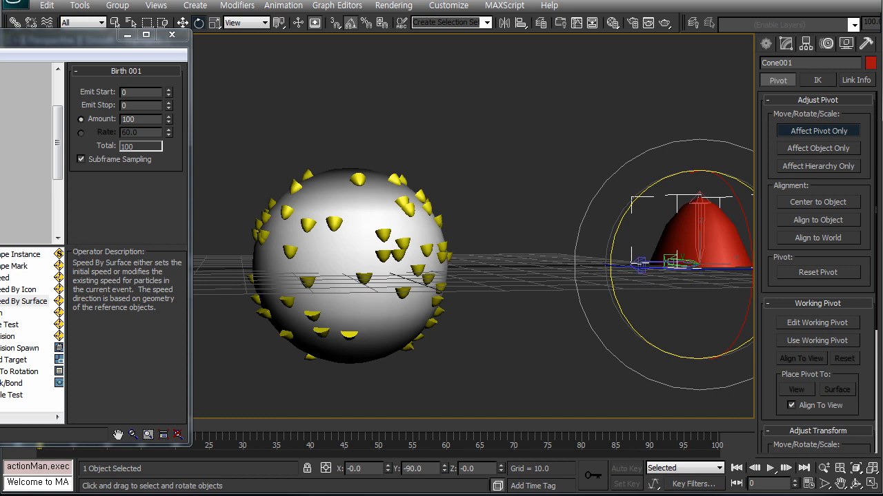
# Leave pivot editing, try Shape Instance 001 scales of 50% and 10%, and set the scale back to 15%.
pyautogui.click(1, 216)
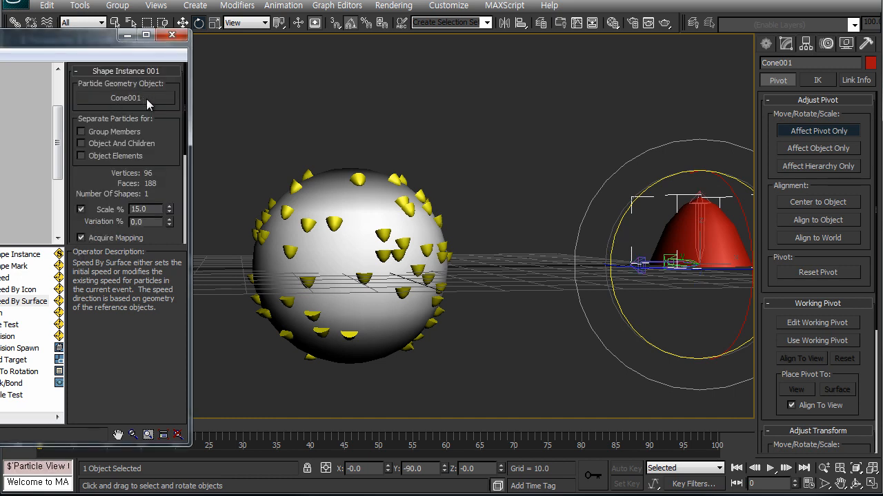
pyautogui.click(788, 47)
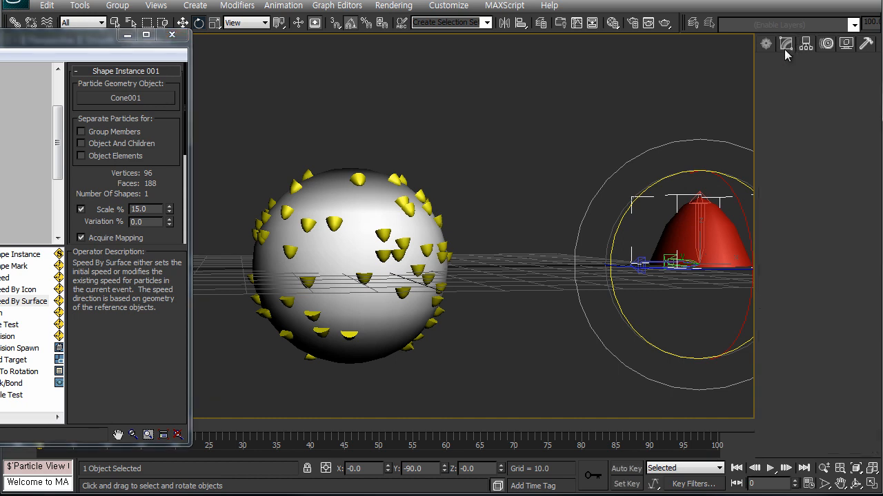
pyautogui.click(152, 210)
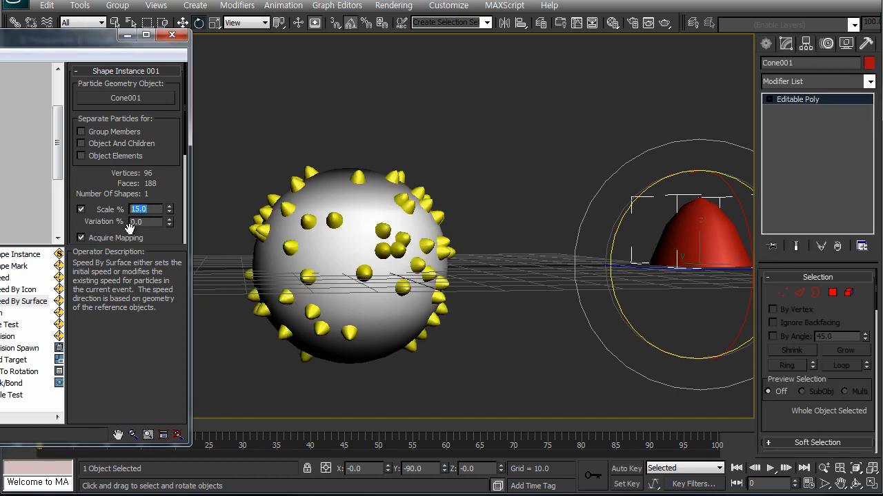
pyautogui.write('50')
pyautogui.press('Return')
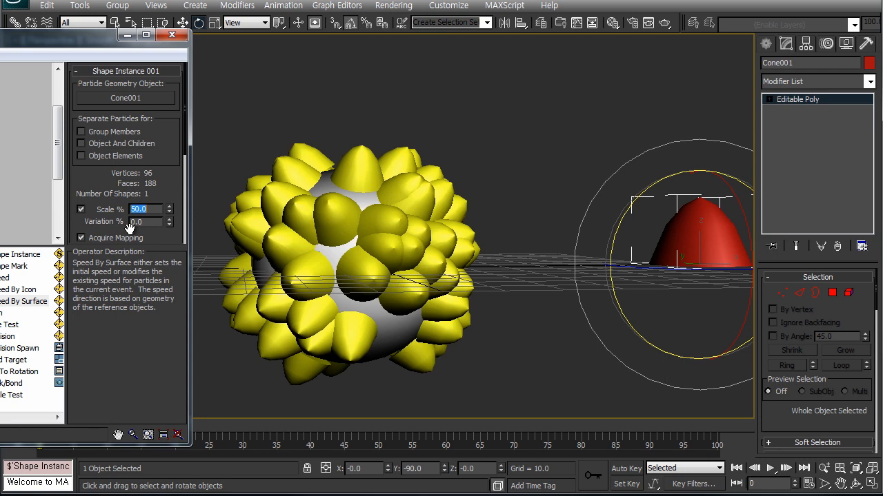
pyautogui.write('10')
pyautogui.press('Return')
pyautogui.write('15')
pyautogui.press('Return')
pyautogui.moveTo(84, 179)
pyautogui.mouseDown()
pyautogui.moveTo(82, 62)
pyautogui.moveTo(81, 184)
pyautogui.mouseUp()
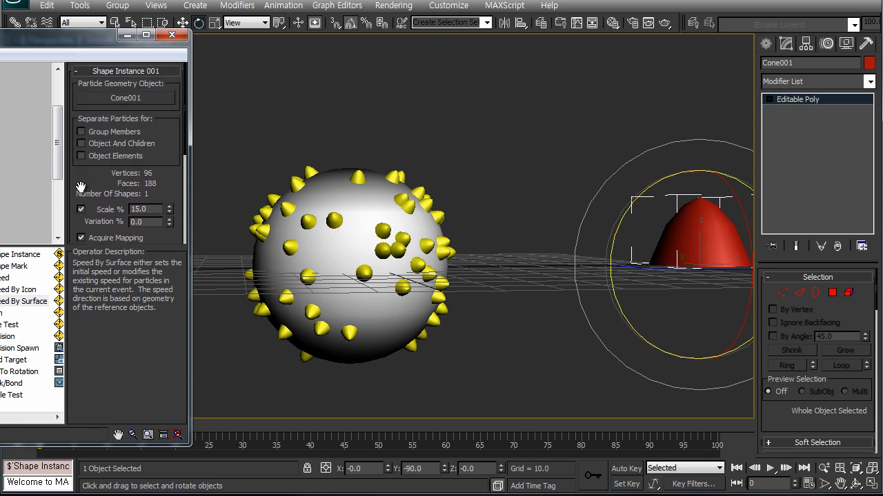
# View the settings of Position Object 001, select the sphere and turn on its Noise modifier.
pyautogui.scroll(3, 342, 245)
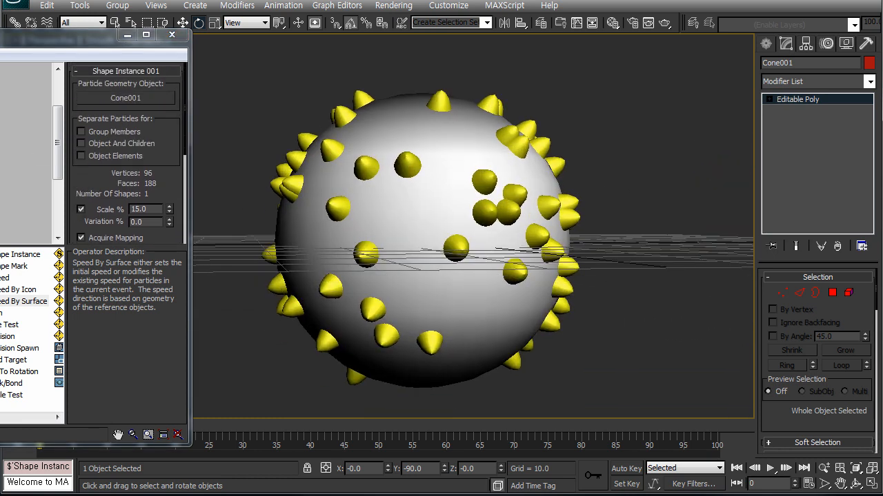
pyautogui.click(1, 152)
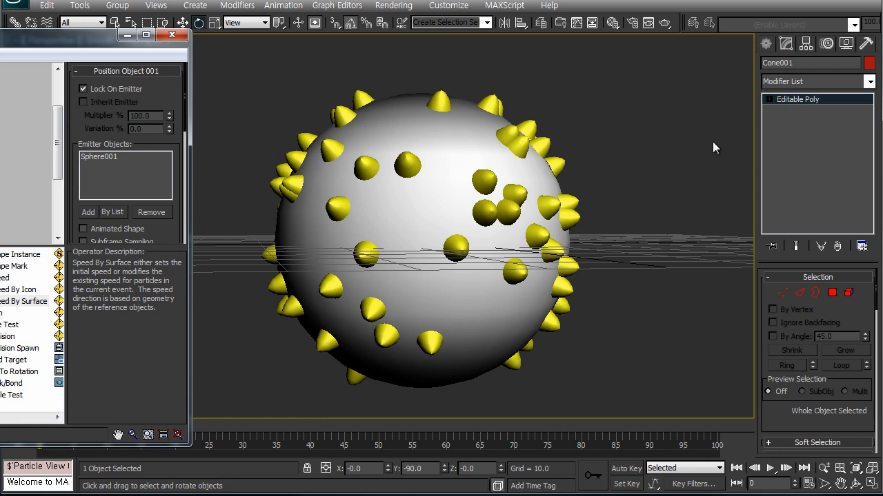
pyautogui.click(477, 145)
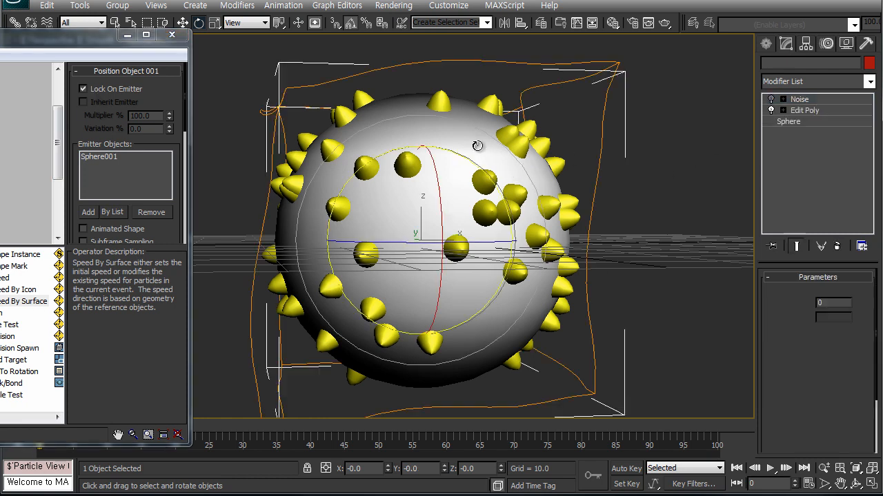
pyautogui.click(771, 101)
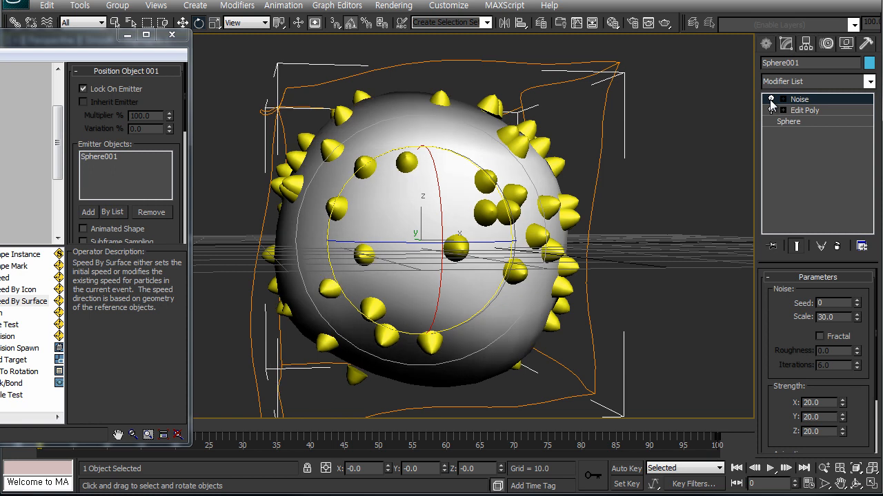
# Enable Animated Shape for Position Object 001 and scrub the timeline to frame 100 and back to frame 0.
pyautogui.moveTo(105, 448); pyautogui.dragTo(102, 417)
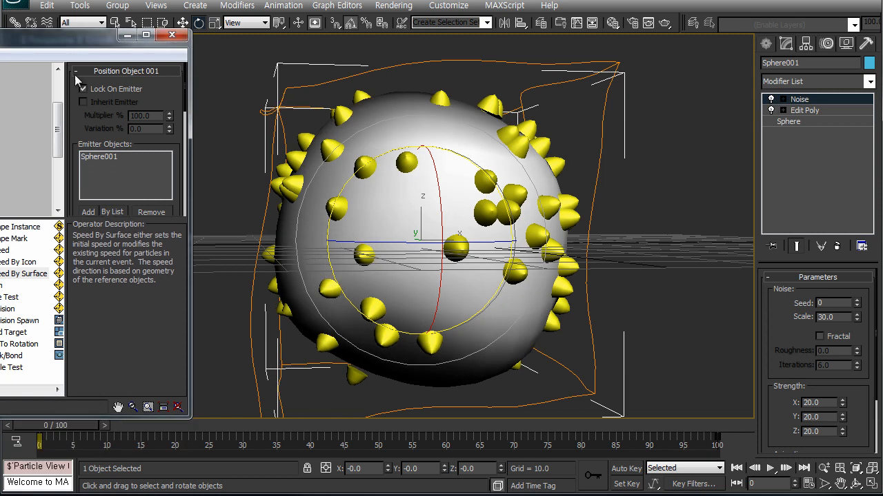
pyautogui.moveTo(62, 40); pyautogui.dragTo(62, 13)
pyautogui.moveTo(76, 426)
pyautogui.mouseDown()
pyautogui.moveTo(466, 432)
pyautogui.moveTo(112, 442)
pyautogui.moveTo(68, 435)
pyautogui.mouseUp()
pyautogui.moveTo(84, 114); pyautogui.dragTo(79, 9)
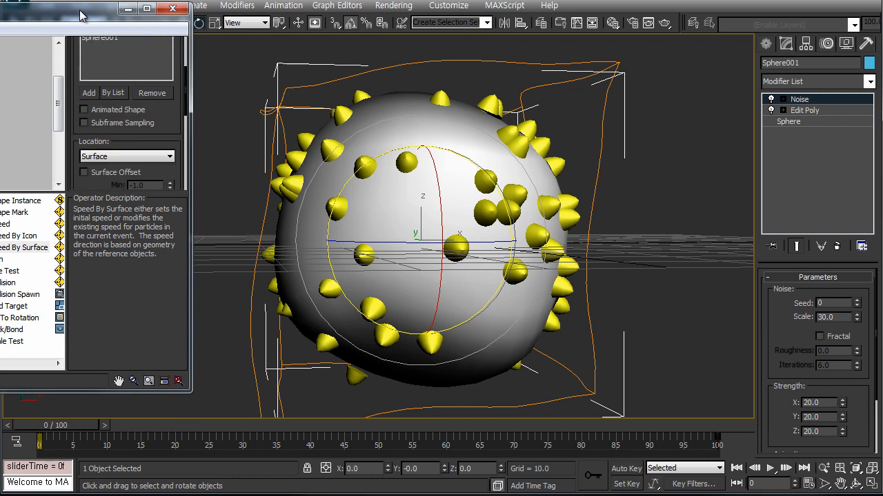
pyautogui.click(96, 111)
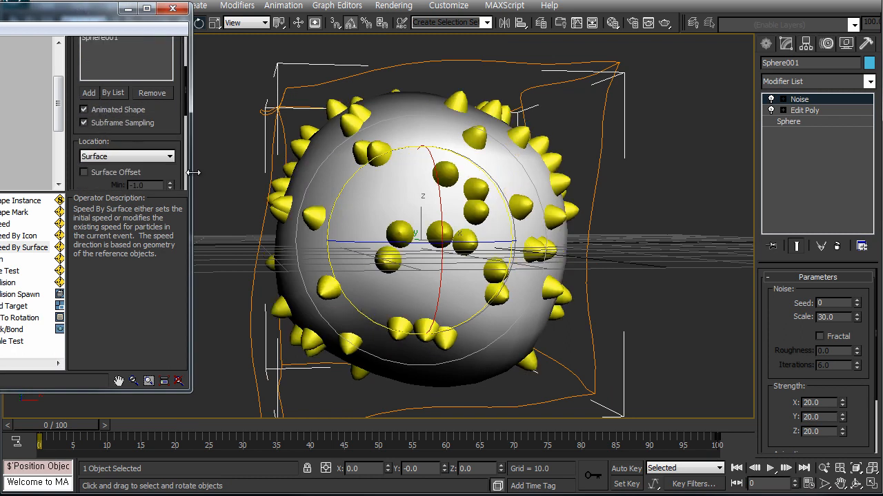
pyautogui.moveTo(54, 425); pyautogui.dragTo(734, 415)
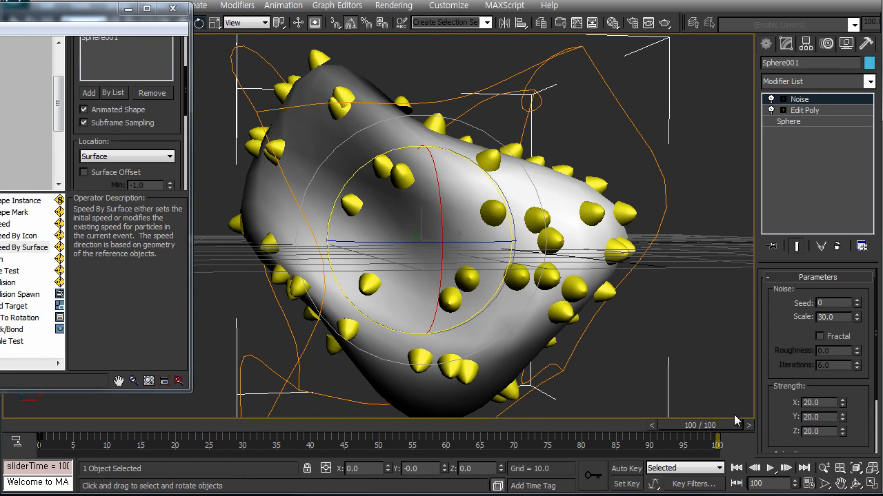
pyautogui.moveTo(733, 414); pyautogui.dragTo(66, 442)
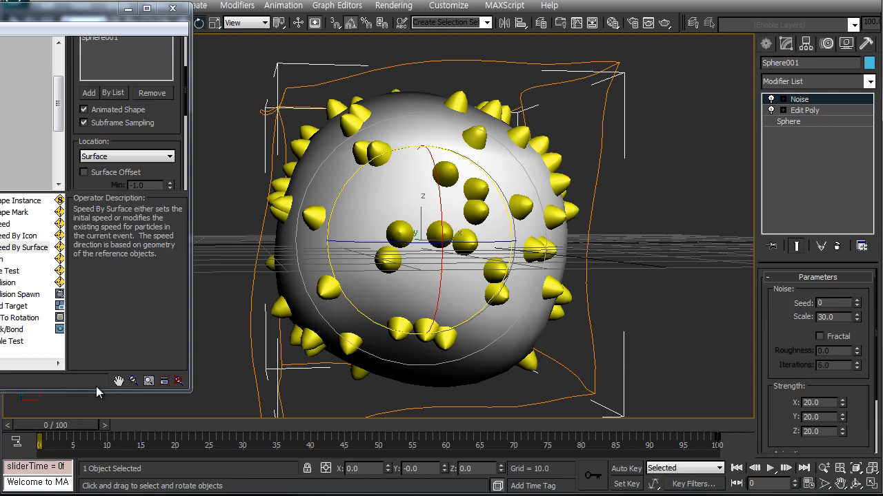
# Review the event's operators in Particle View, minimize that window and inspect the cone-covered sphere from a higher angle.
pyautogui.click(1, 110)
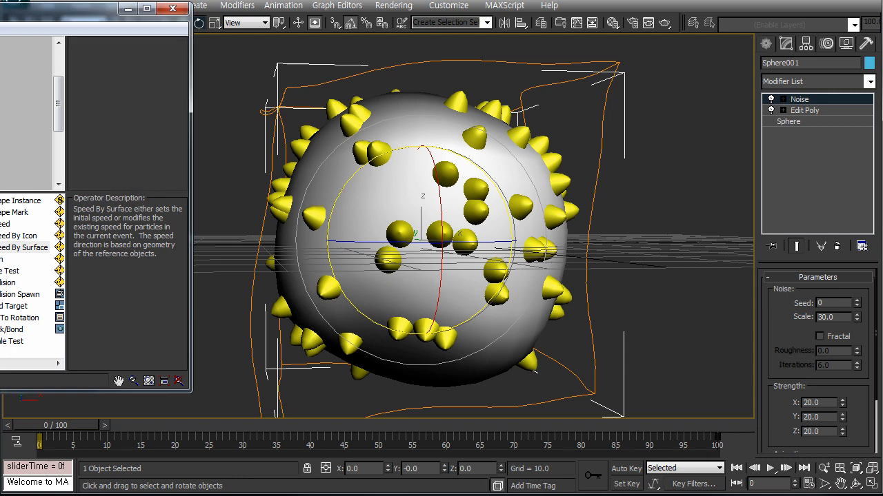
pyautogui.moveTo(0, 9); pyautogui.dragTo(102, 38)
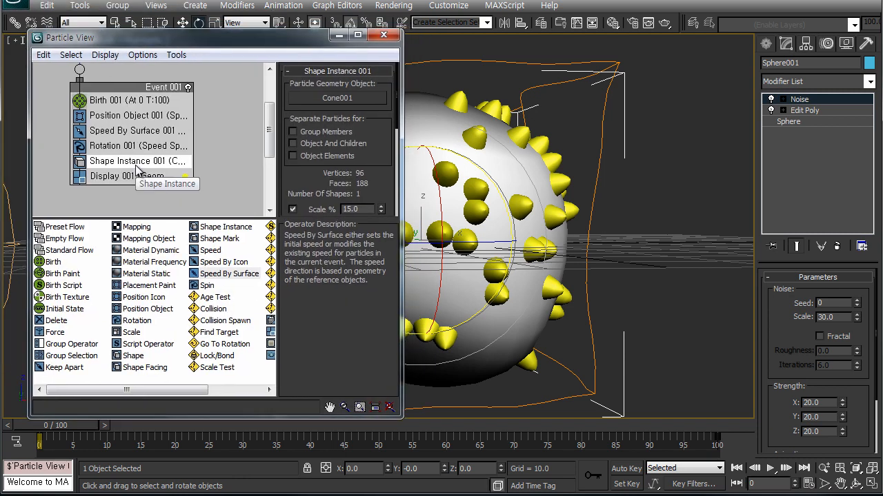
pyautogui.click(339, 35)
pyautogui.moveTo(376, 213); pyautogui.dragTo(326, 220, button='middle')
pyautogui.scroll(-2, 328, 223)
pyautogui.hotkey('ctrl', 'r')
pyautogui.moveTo(339, 241)
pyautogui.mouseDown()
pyautogui.moveTo(365, 278)
pyautogui.moveTo(366, 231)
pyautogui.moveTo(375, 256)
pyautogui.moveTo(300, 245)
pyautogui.moveTo(329, 256)
pyautogui.mouseUp()
pyautogui.press('e')
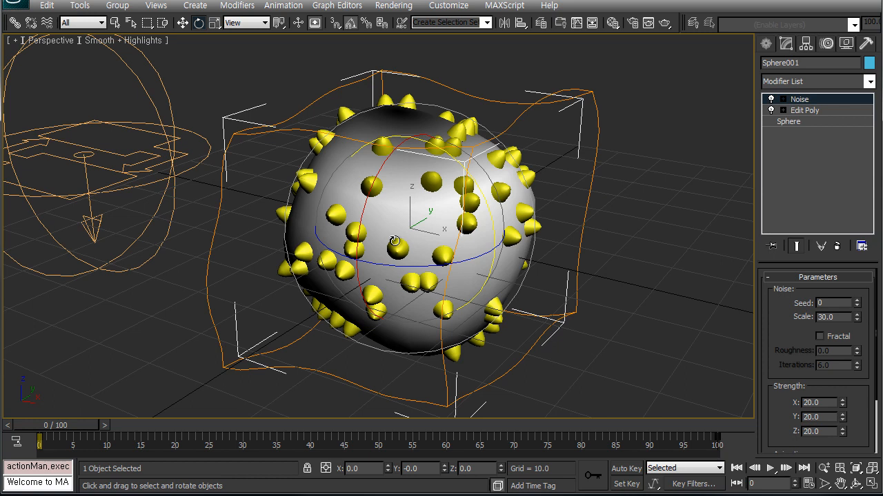
pyautogui.moveTo(388, 241); pyautogui.dragTo(367, 239, button='middle')
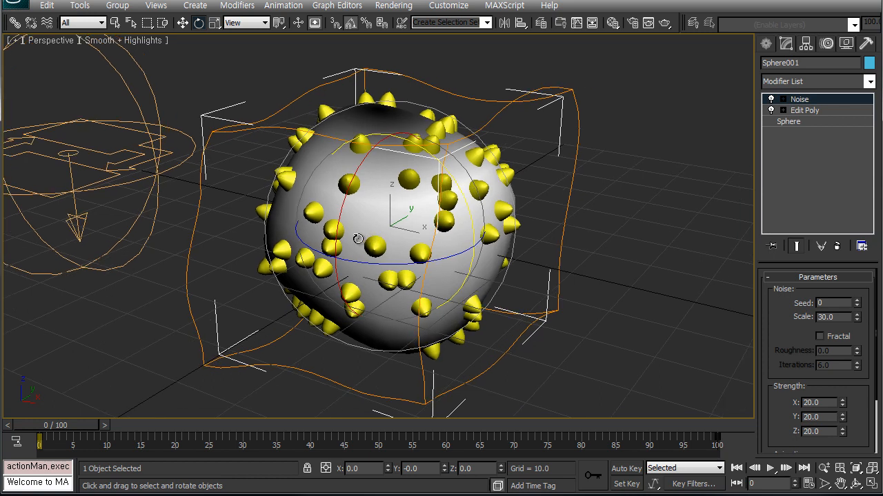